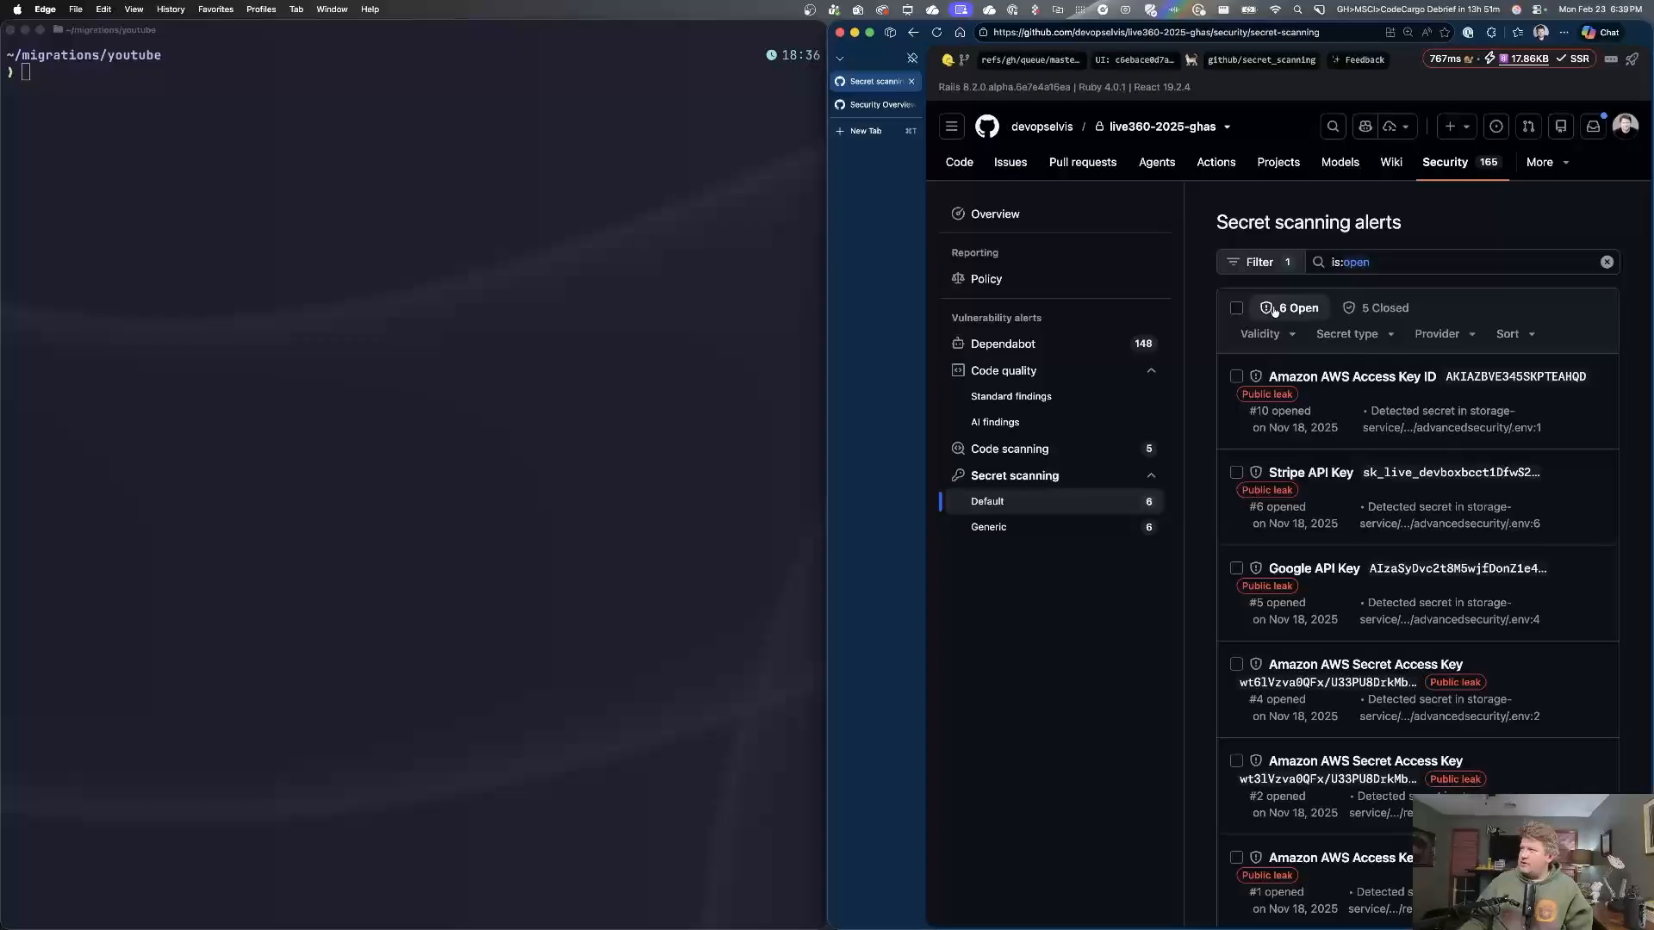
Review the source repository's open and closed secret scanning alerts, noting the closure reasons of the closed ones.
scroll(1346, 567, "down", 1)
scroll(1346, 567, "down", 2)
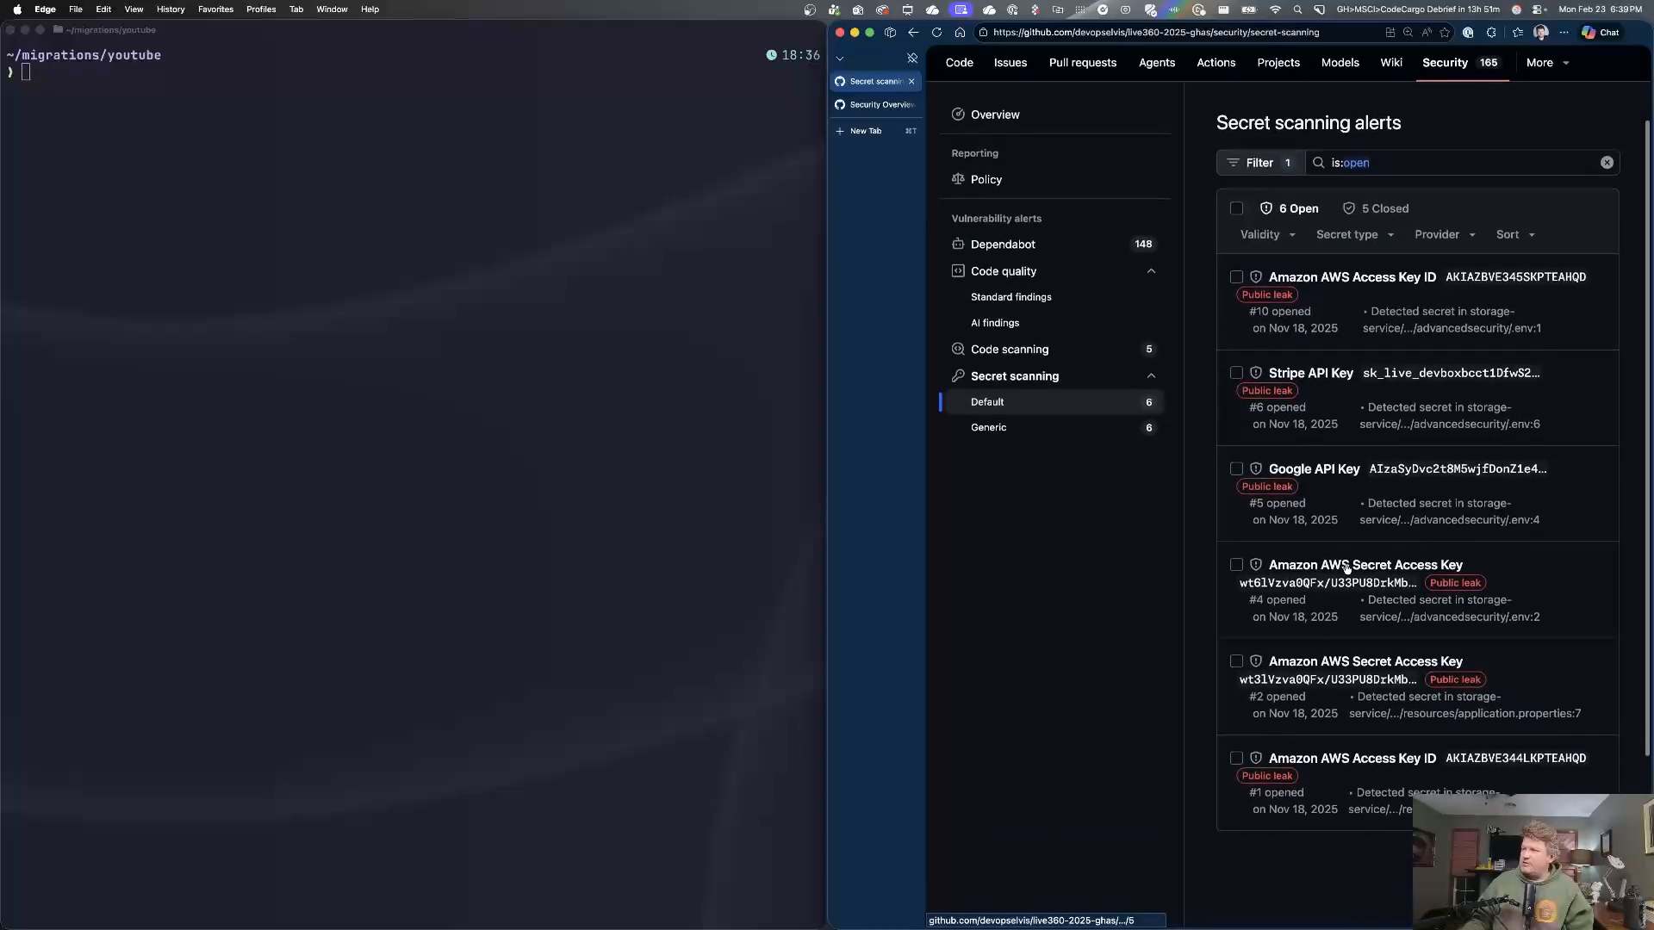
scroll(1346, 566, "up", 2)
left_click(1377, 310)
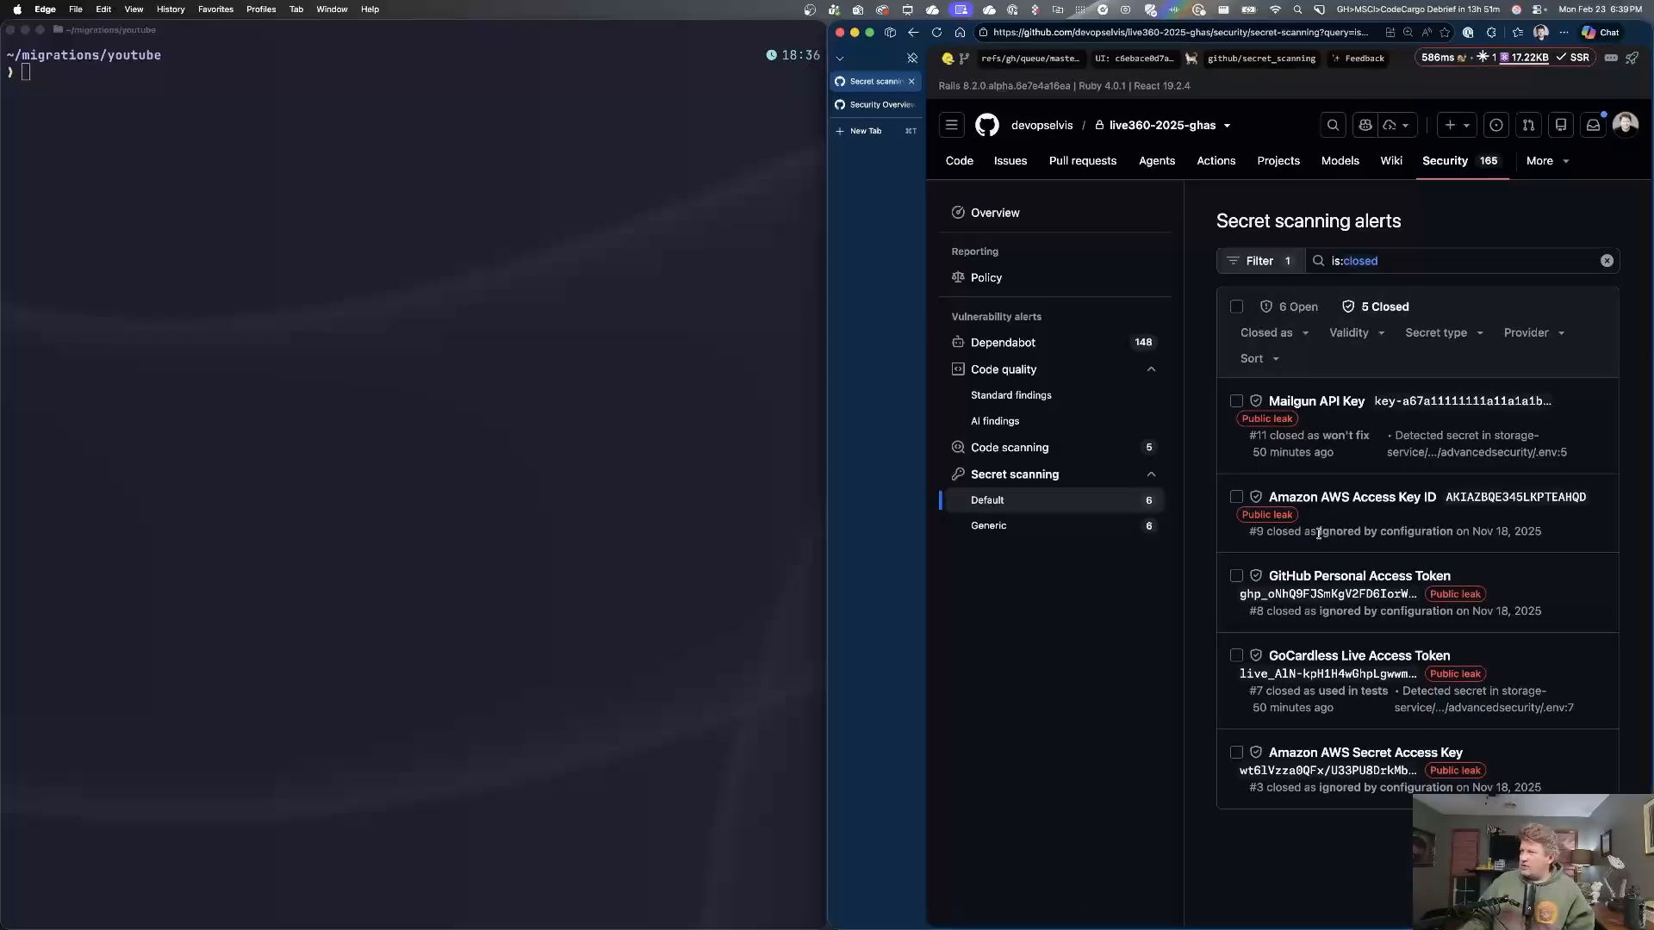
left_click_drag(1320, 533, 1432, 532)
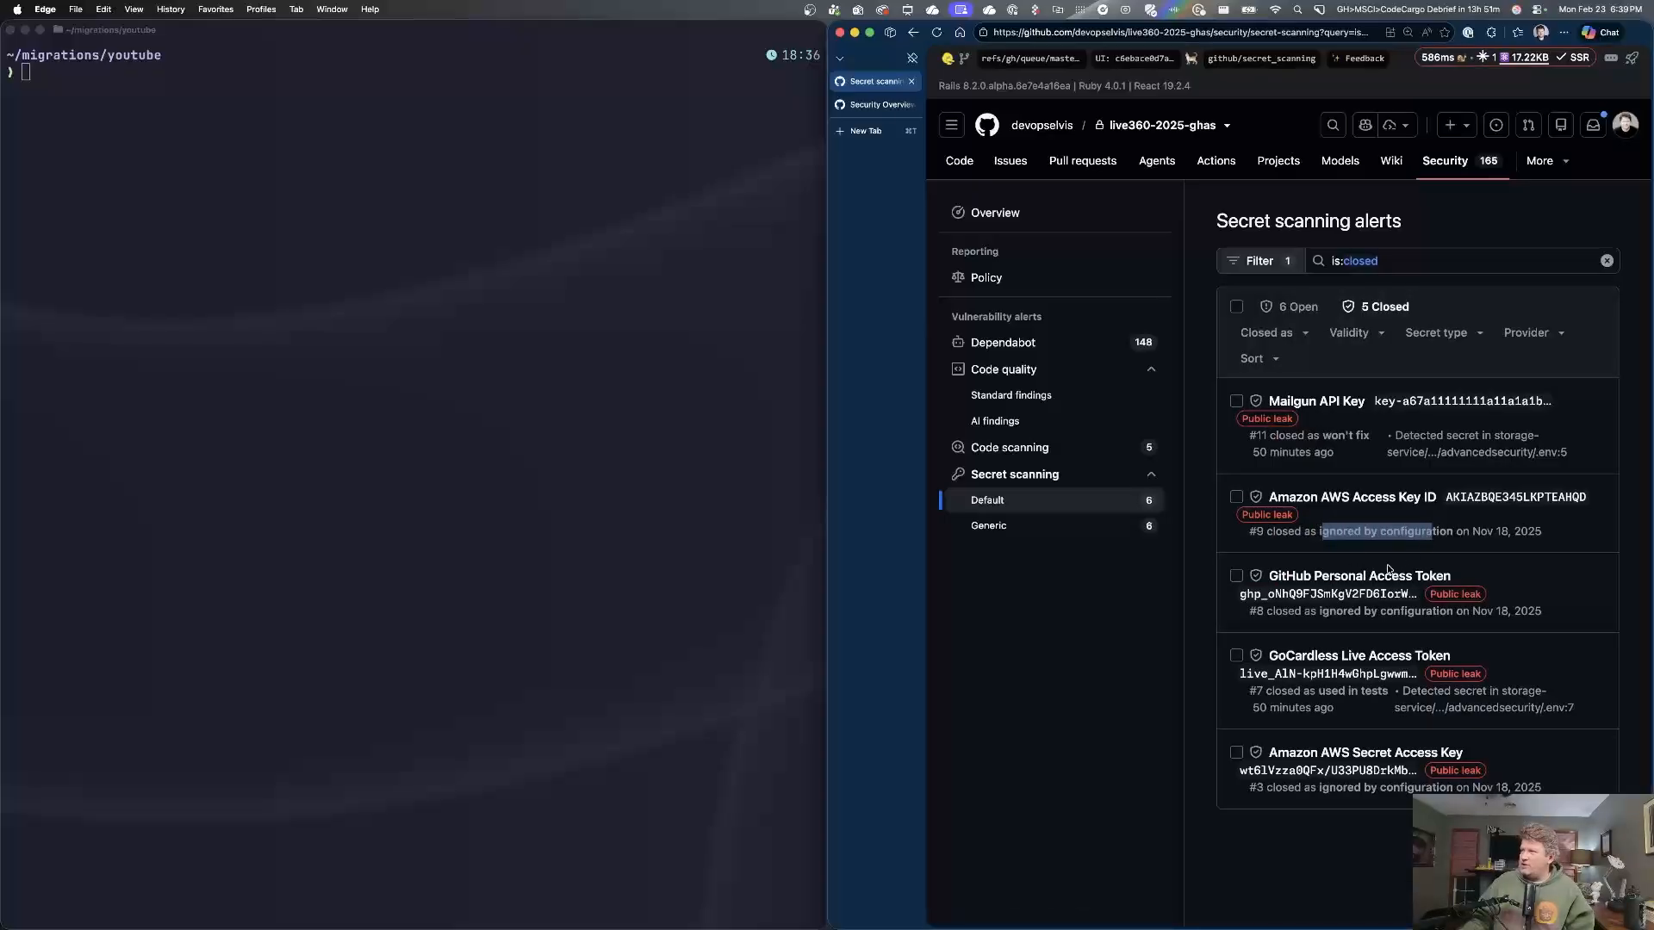
left_click(1291, 438)
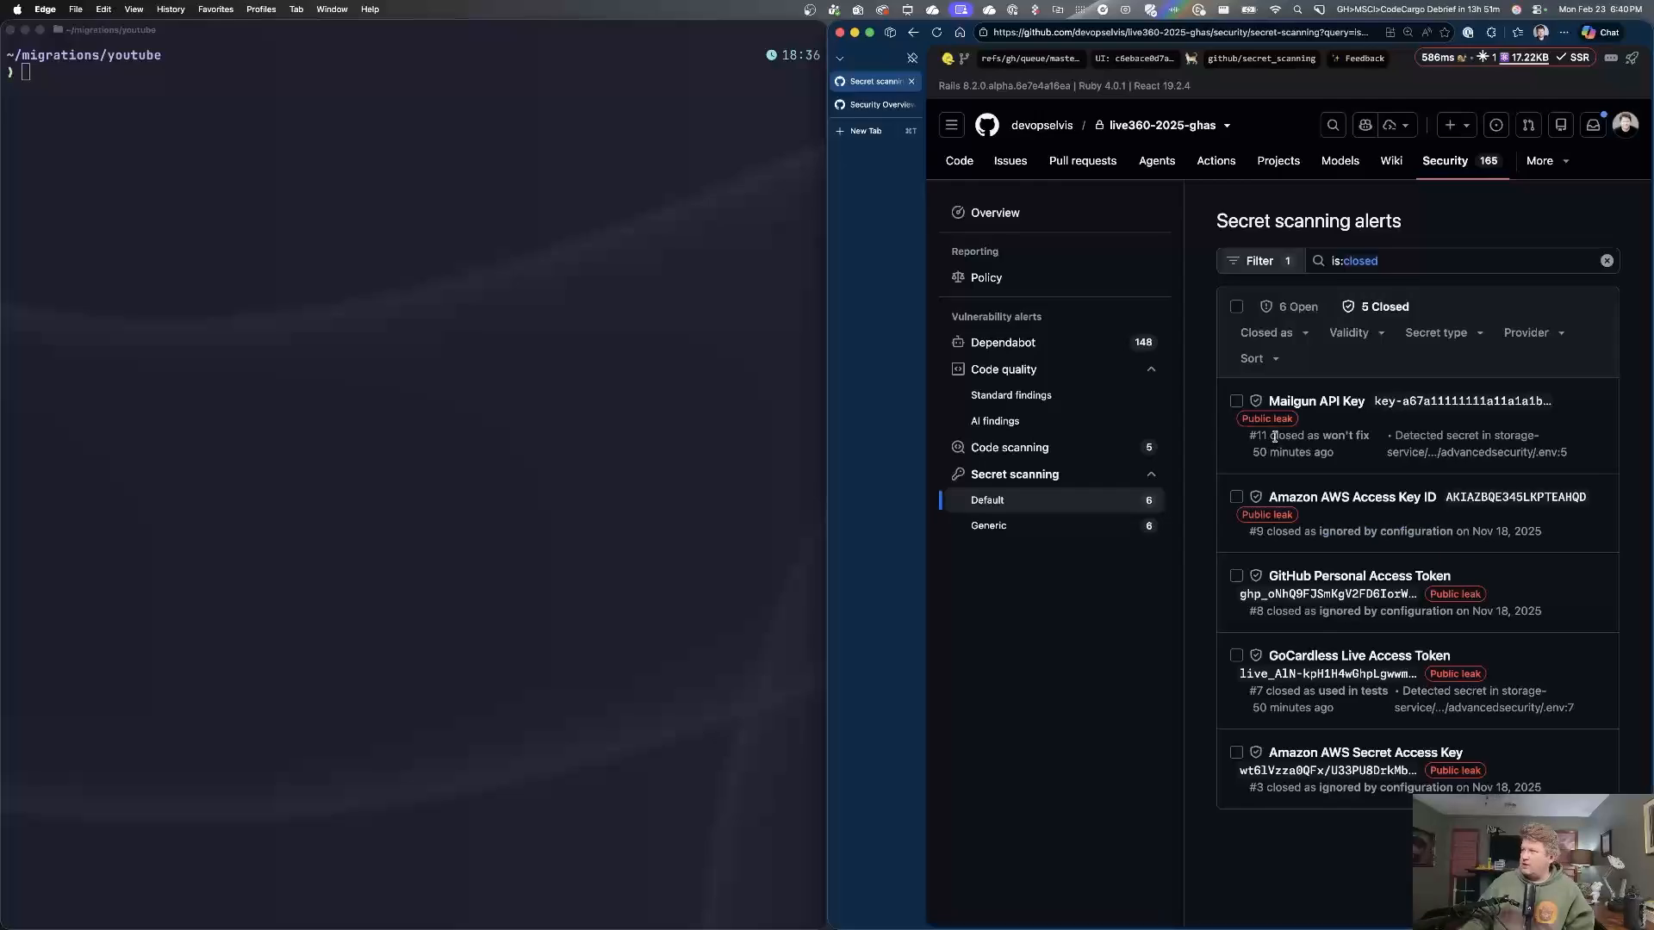
left_click_drag(1271, 436, 1369, 436)
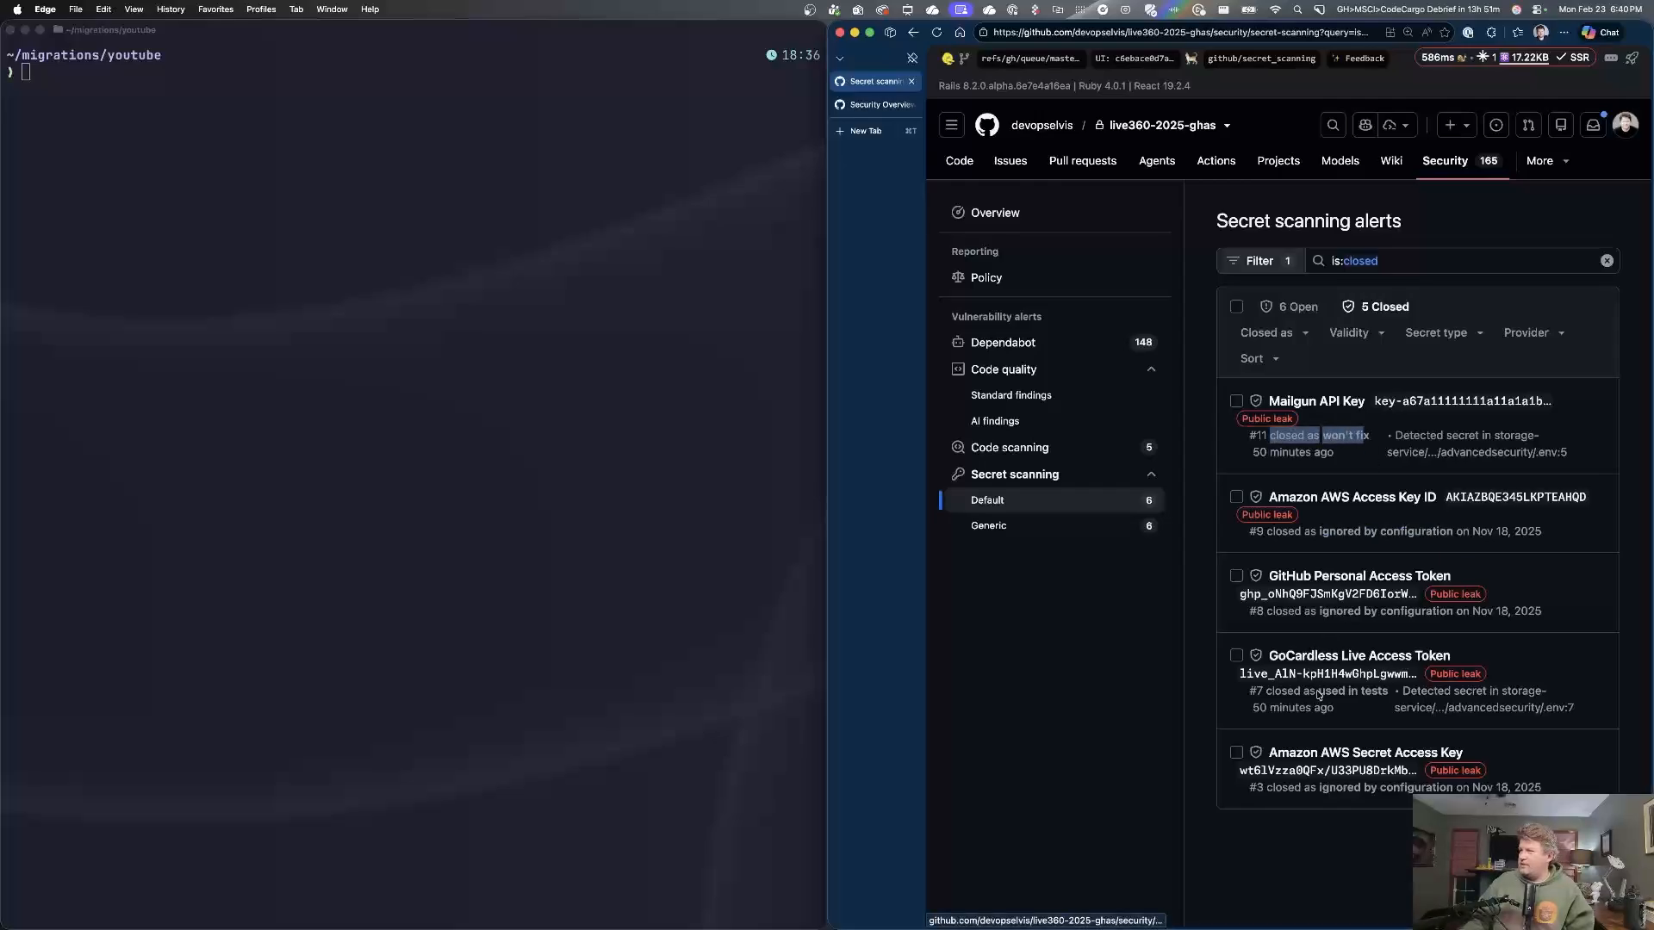
left_click_drag(1305, 691, 1389, 692)
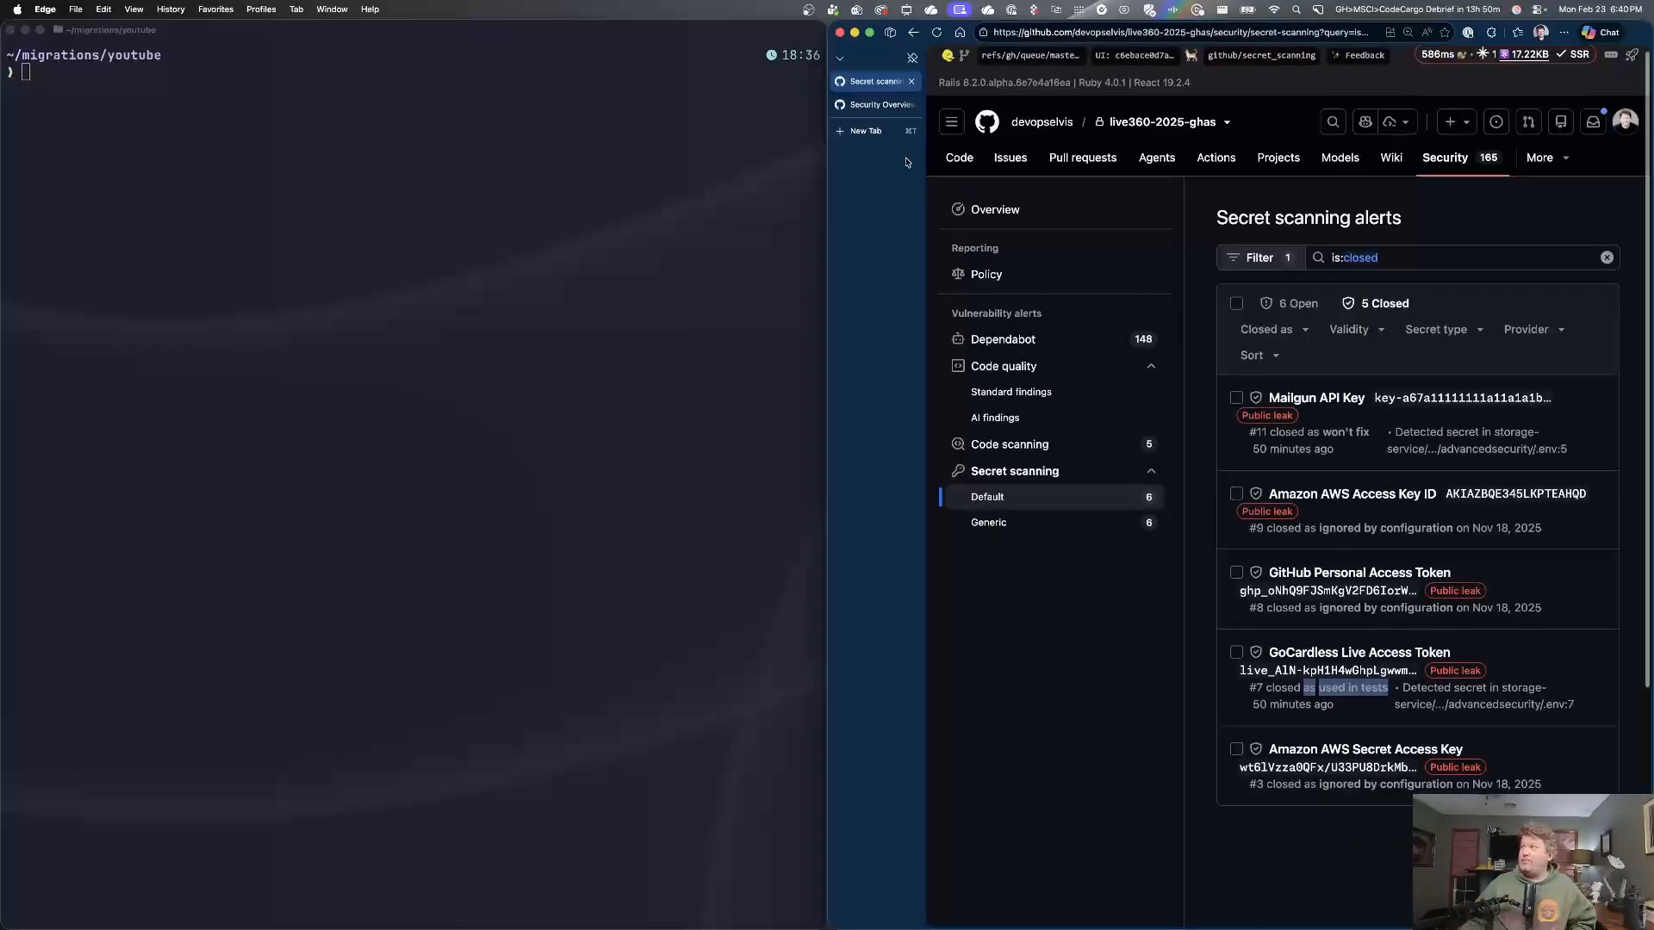
Open the target repository live360-2025-ghas-3, continuing through the Fabrikam EMU single sign-on with the existing account.
left_click(868, 106)
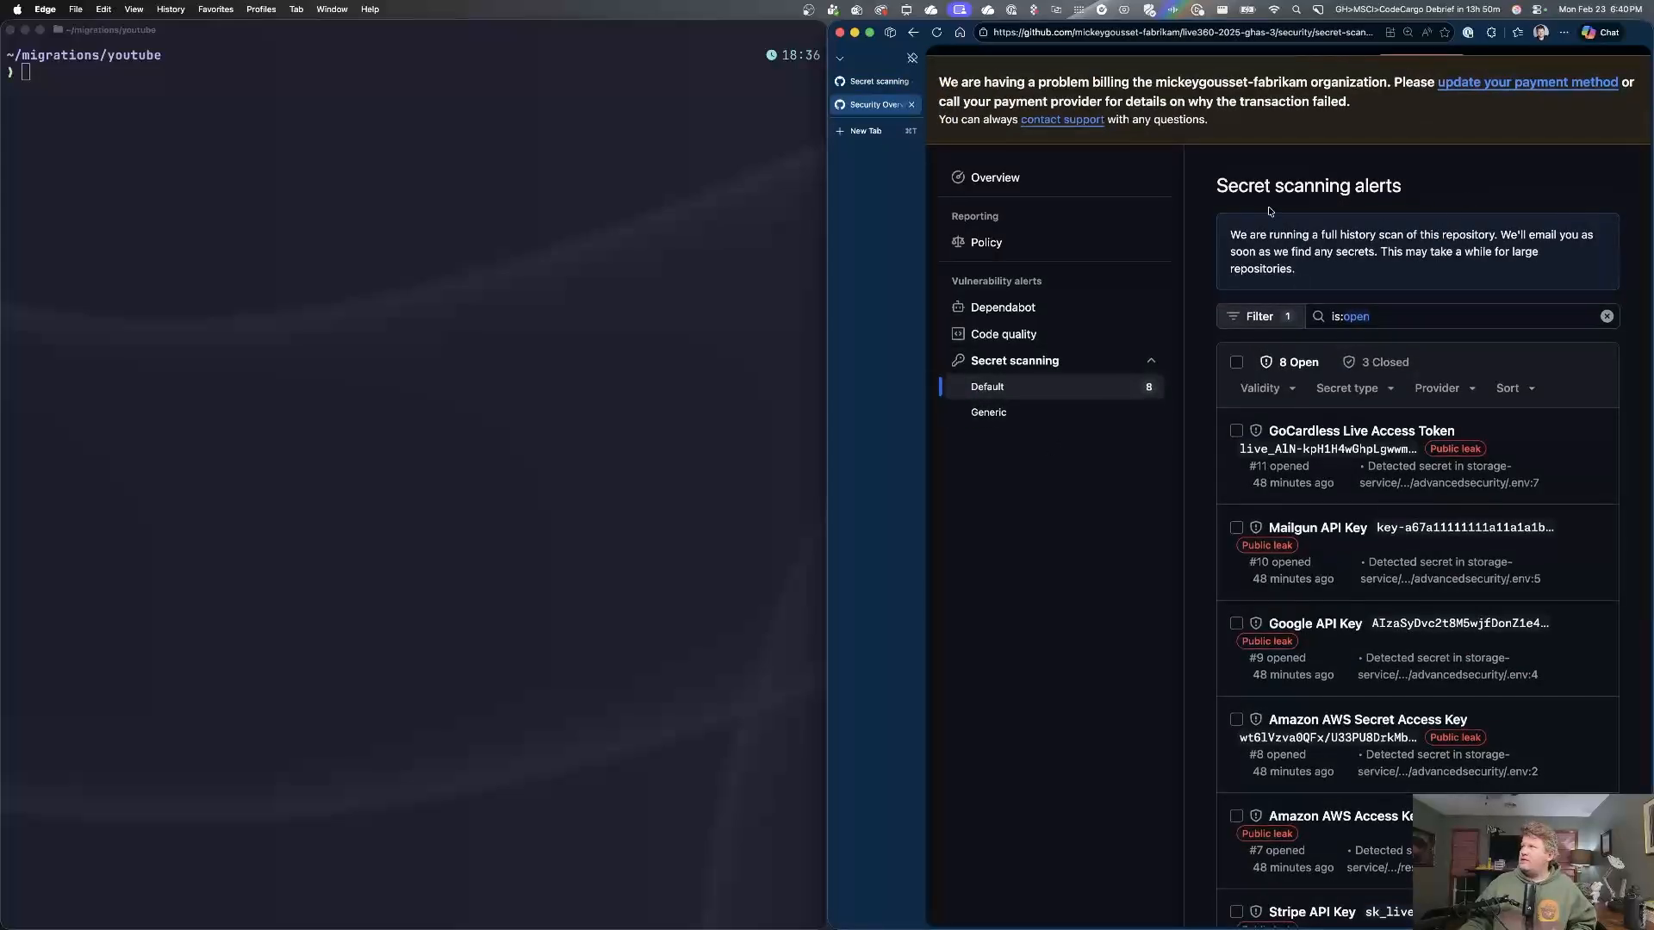
scroll(1268, 205, "up", 3)
left_click(1196, 100)
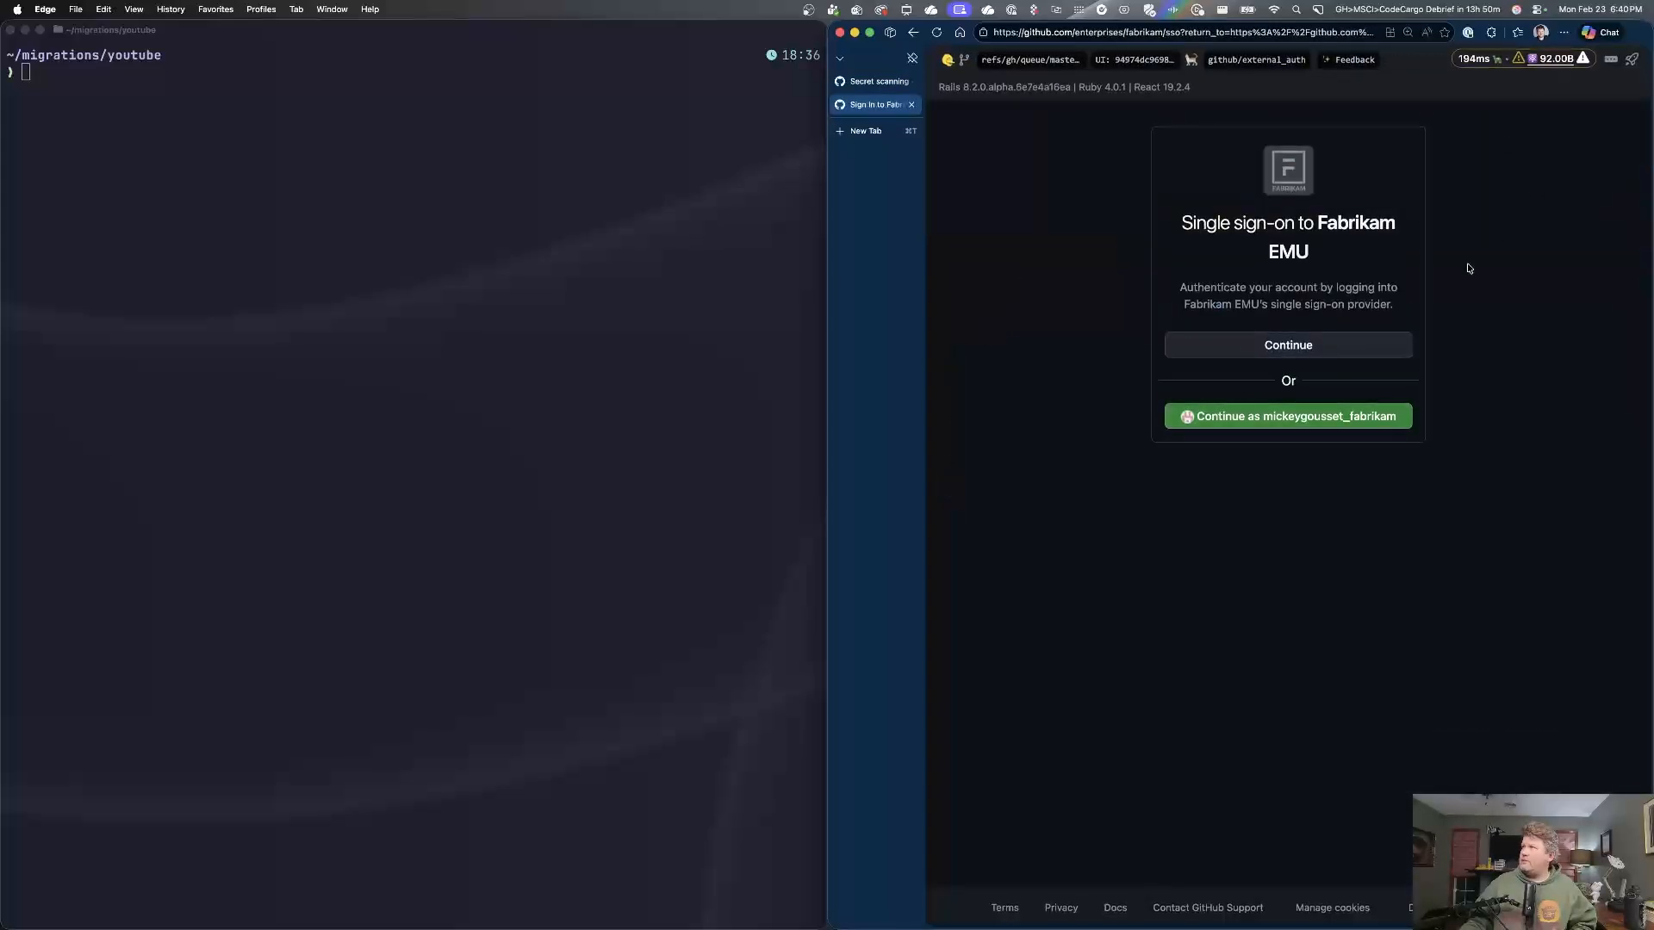
left_click(1279, 419)
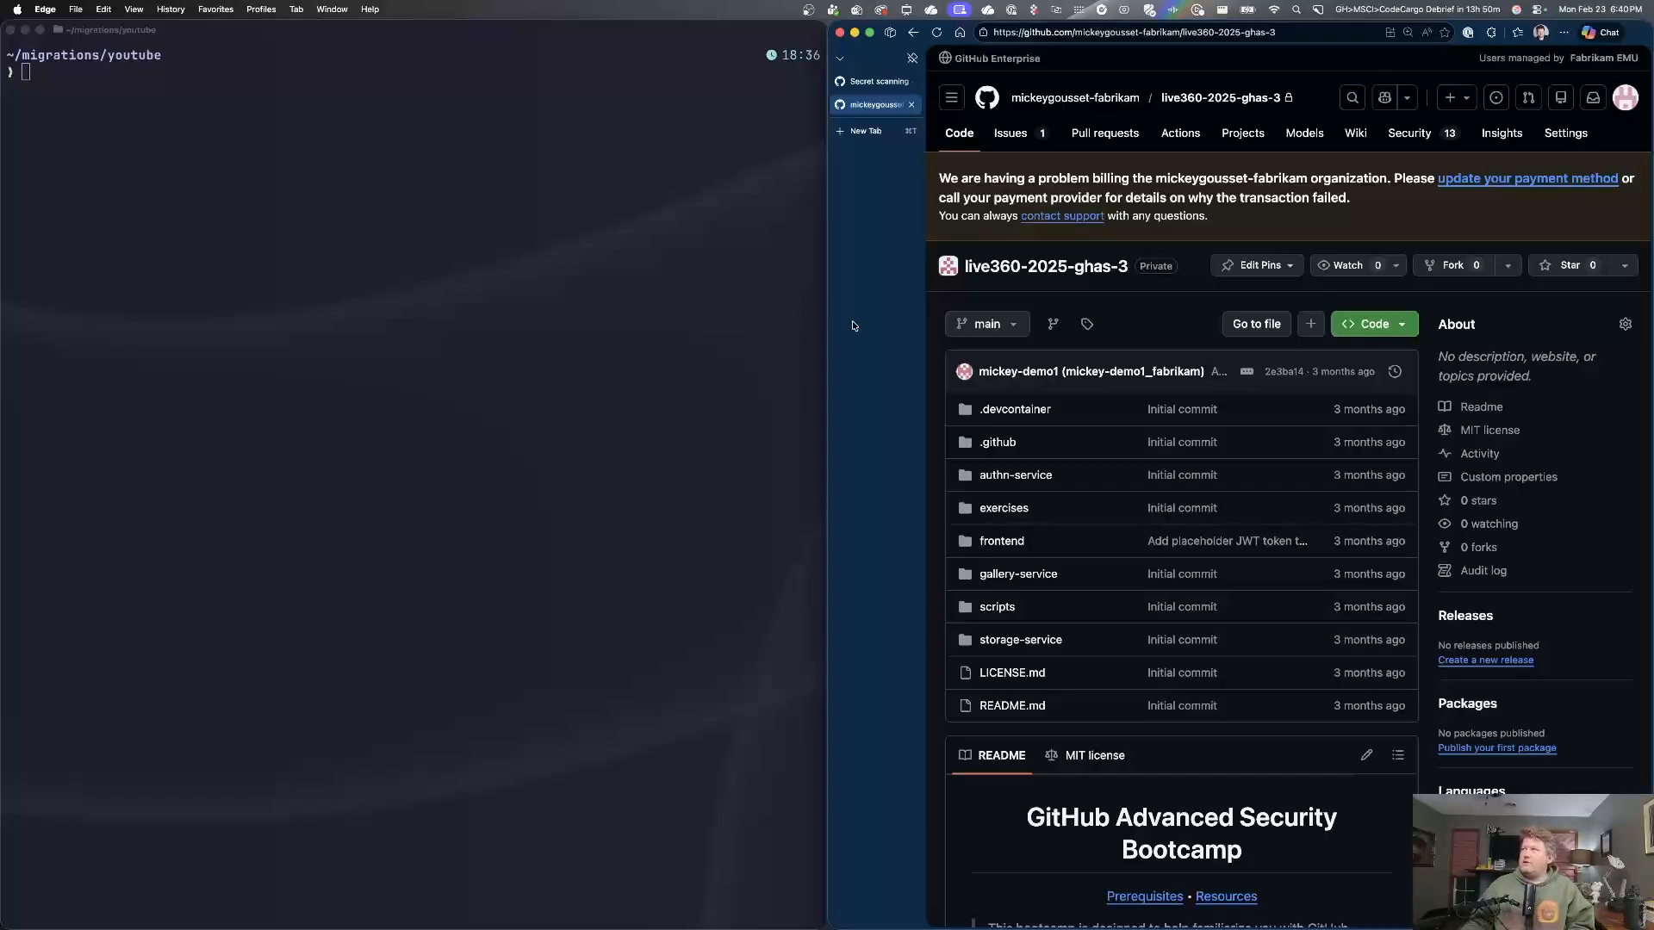
Switch to the Ghostty terminal, enlarge its text, run gh gei --help and read the migrate-secret-alerts description.
left_click(320, 297)
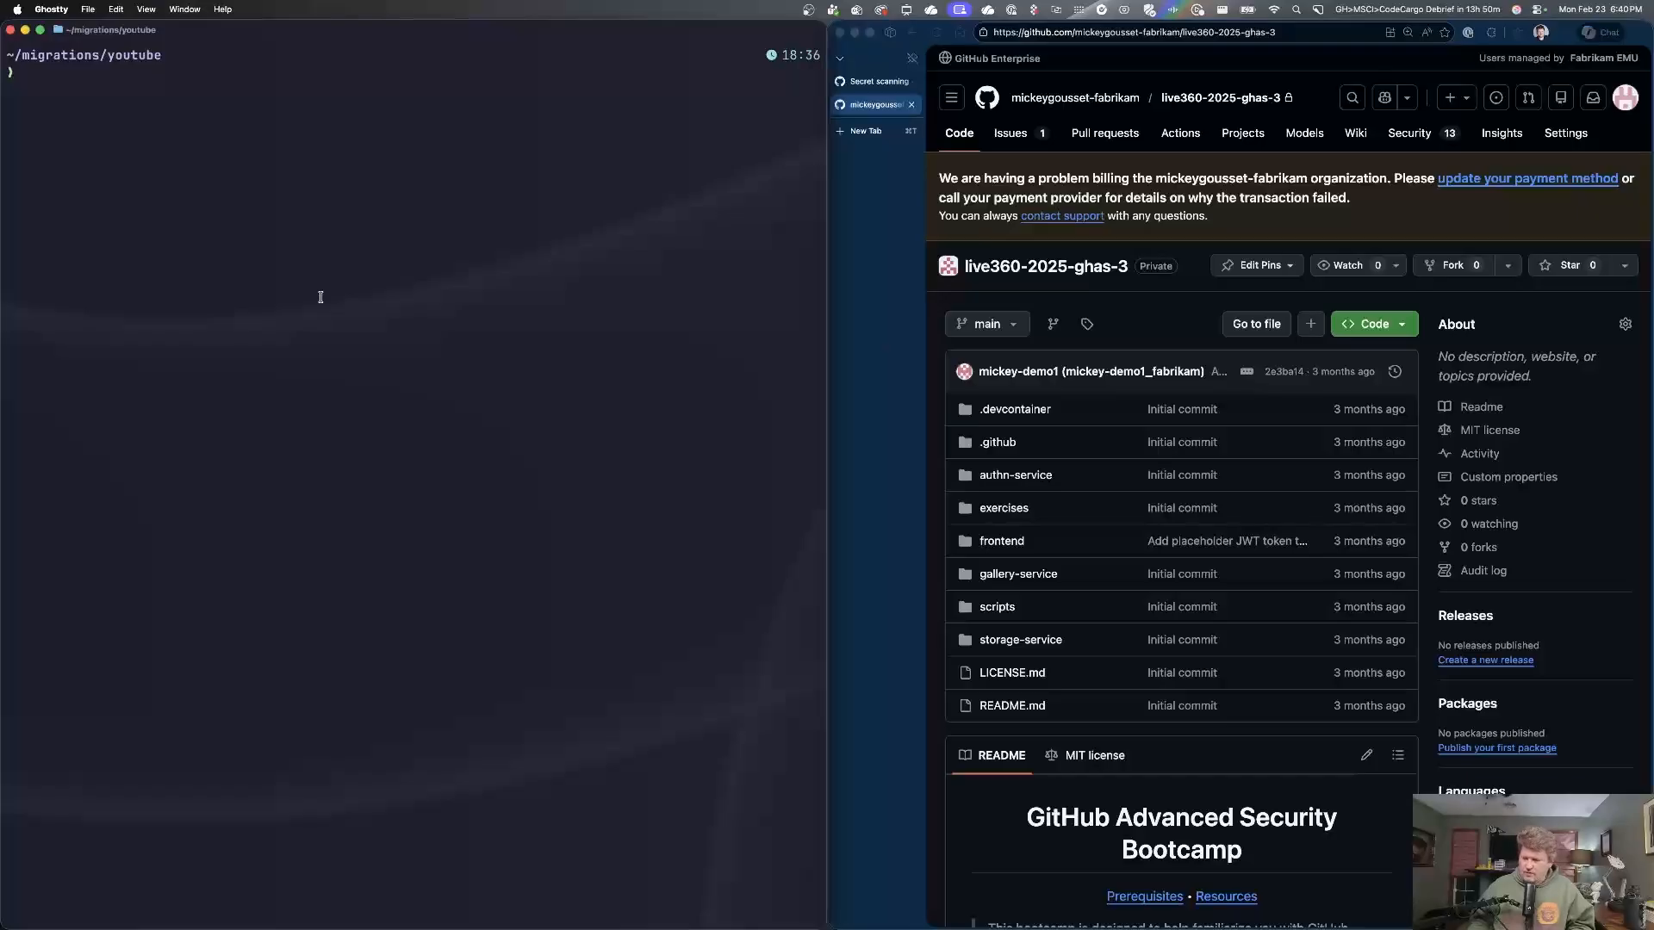
key("super+minus")
key("super+minus")
key("super+equal")
key("super+equal")
key("super+equal")
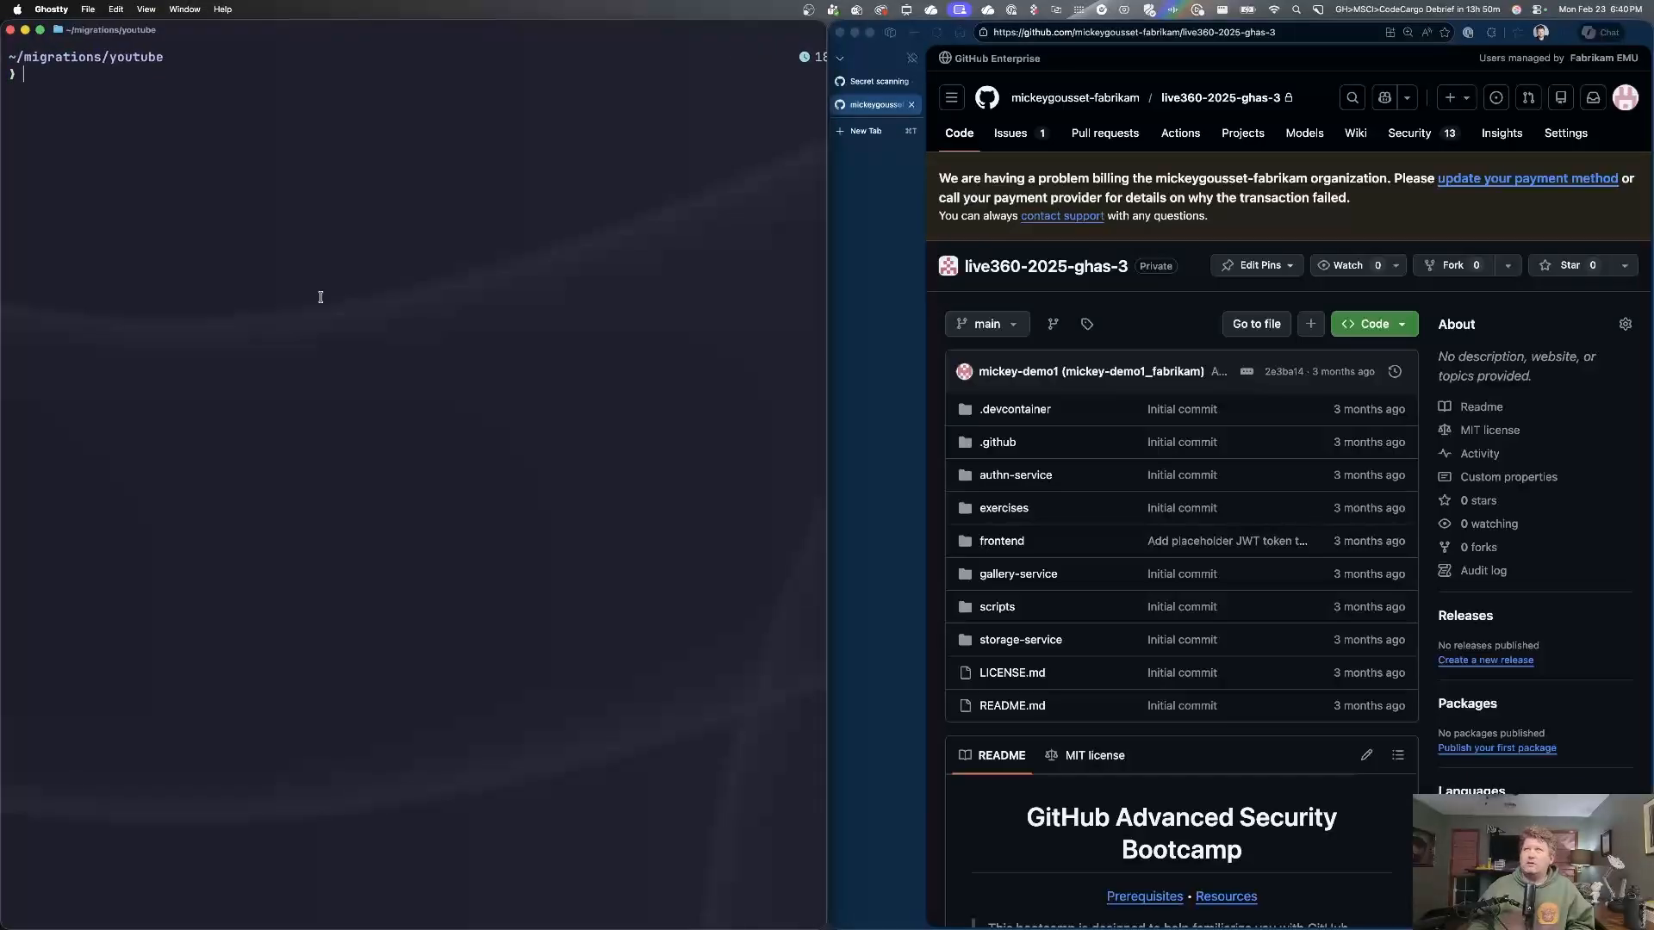
type("gh g")
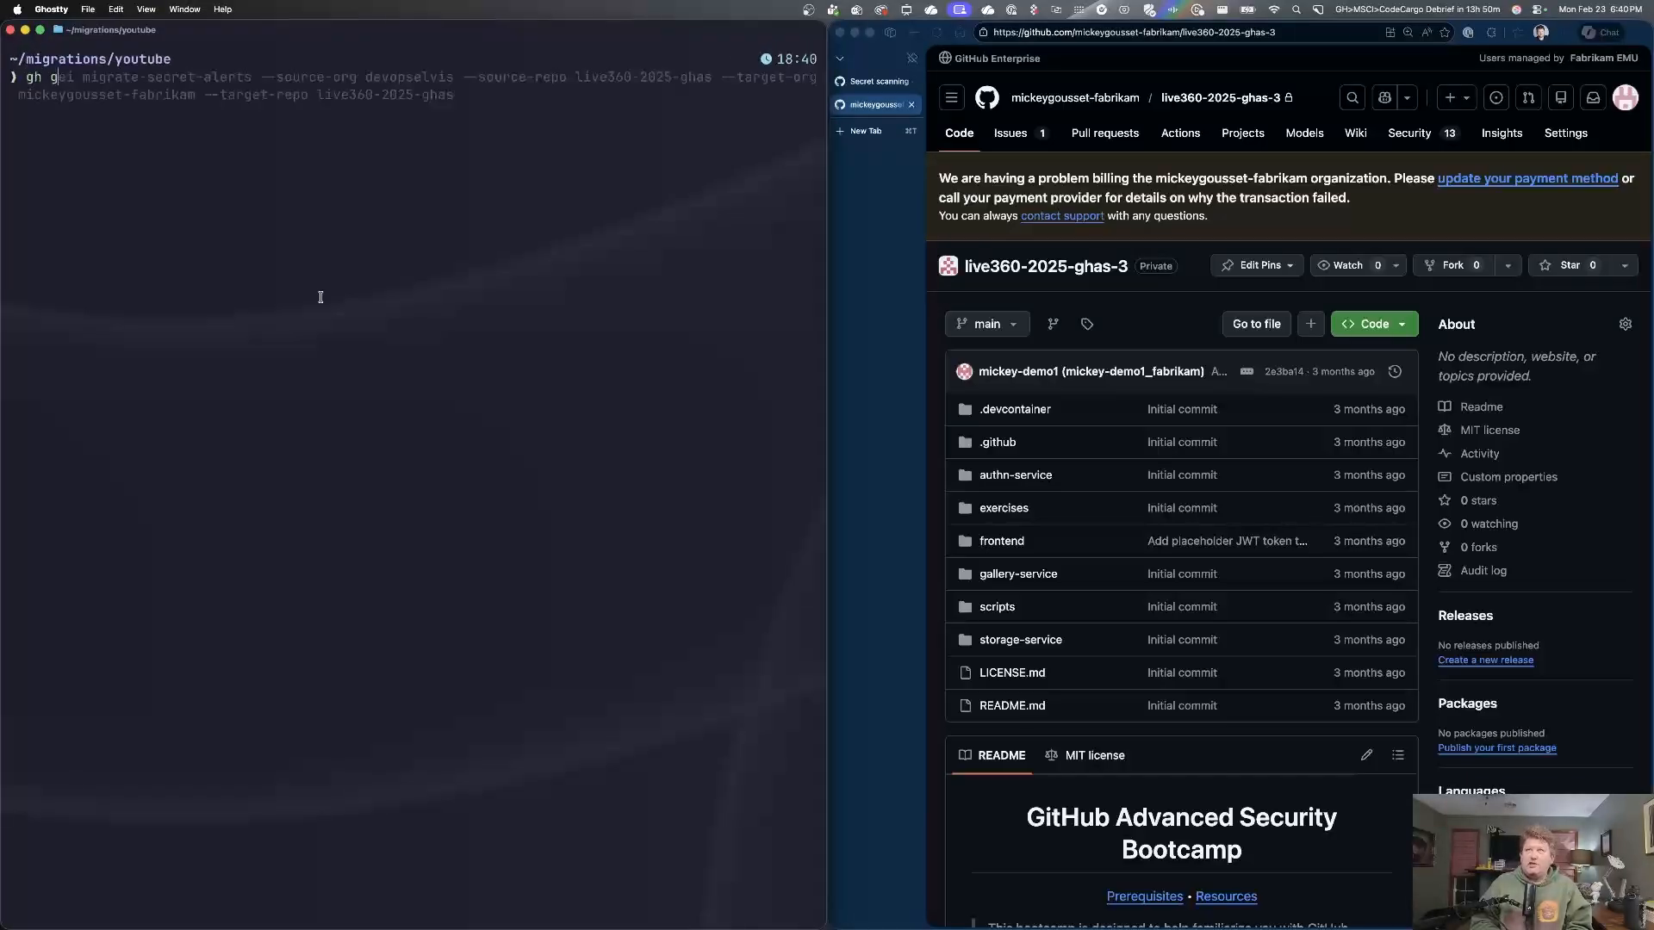
type("ei --help")
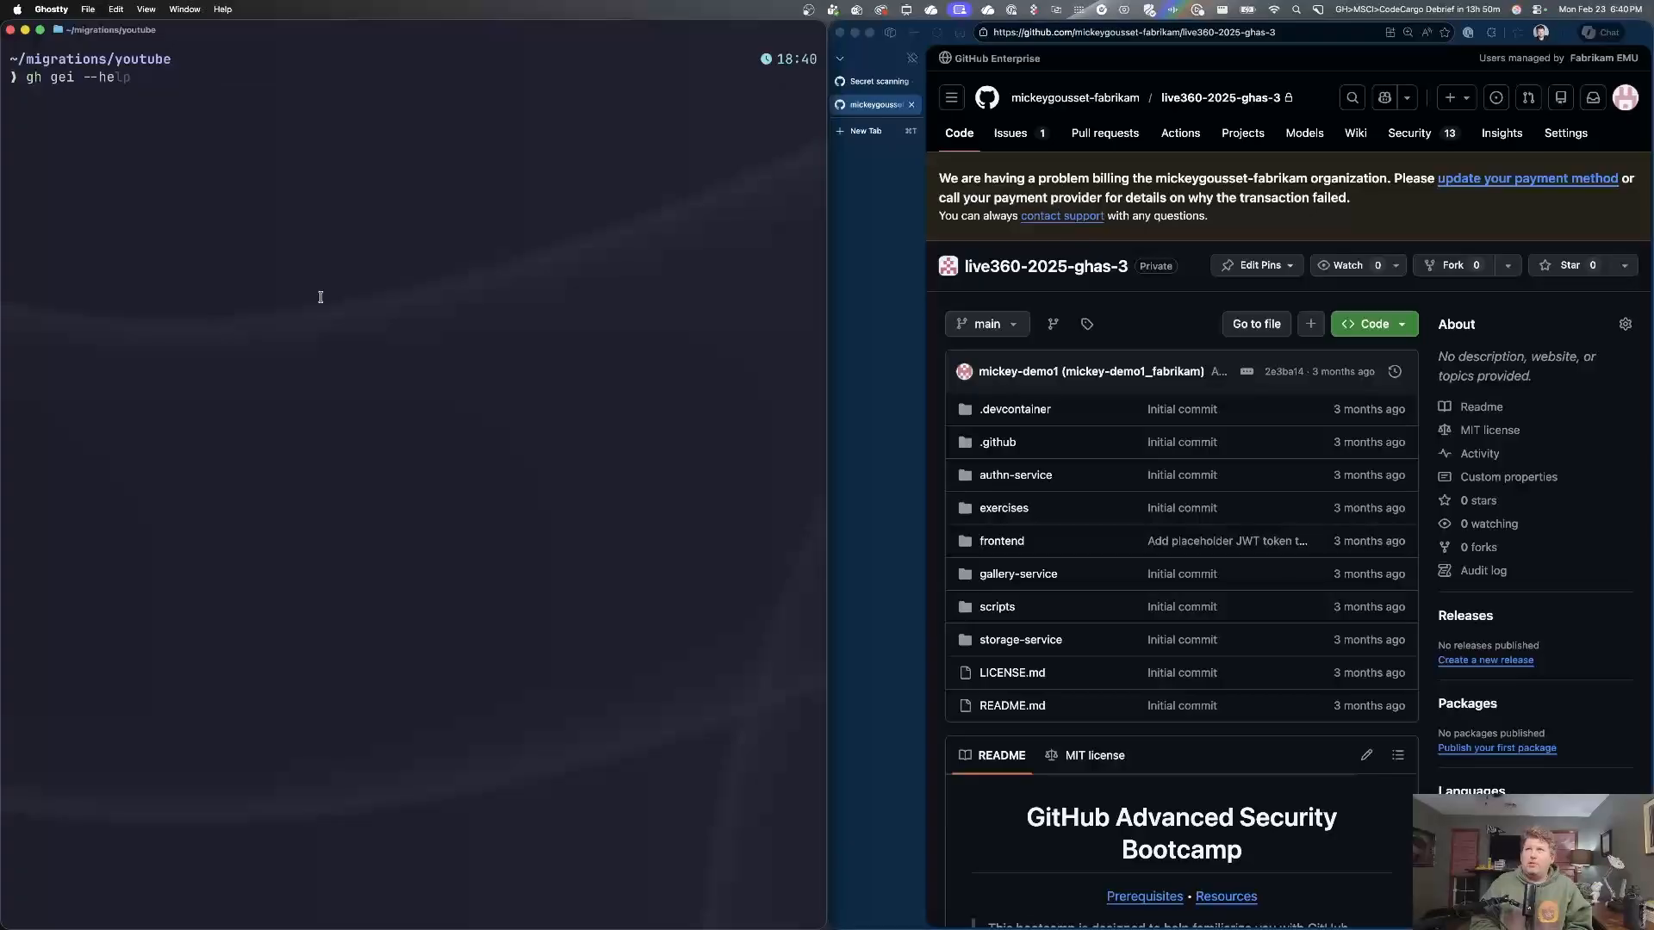
key("Return")
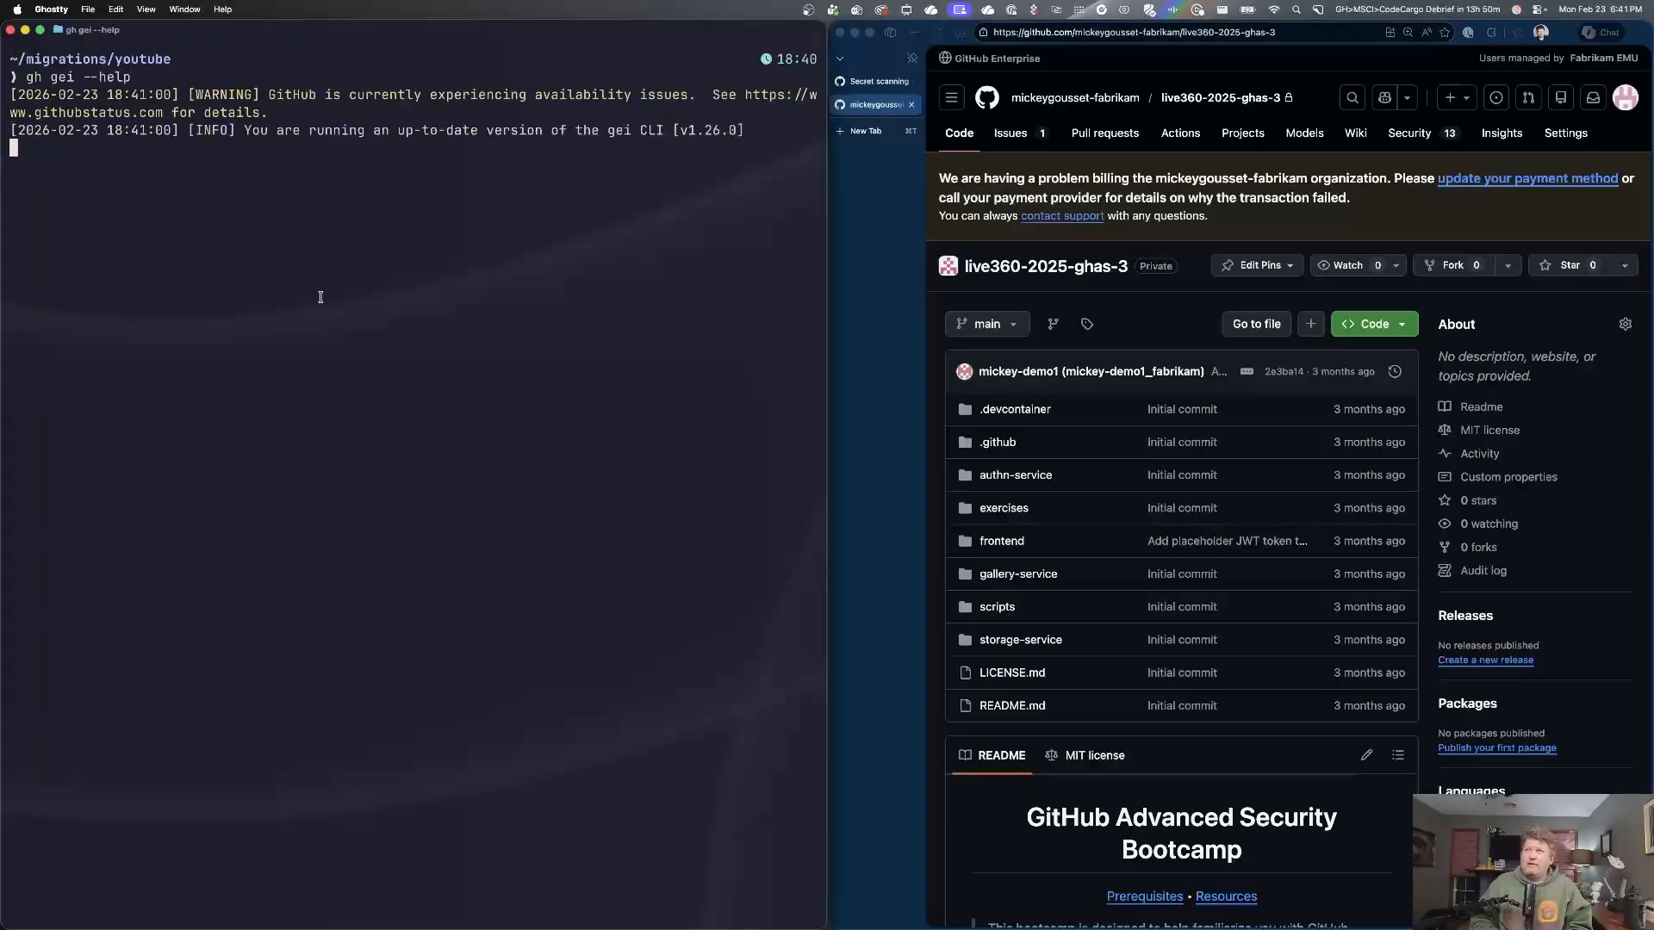
scroll(115, 501, "up", 1)
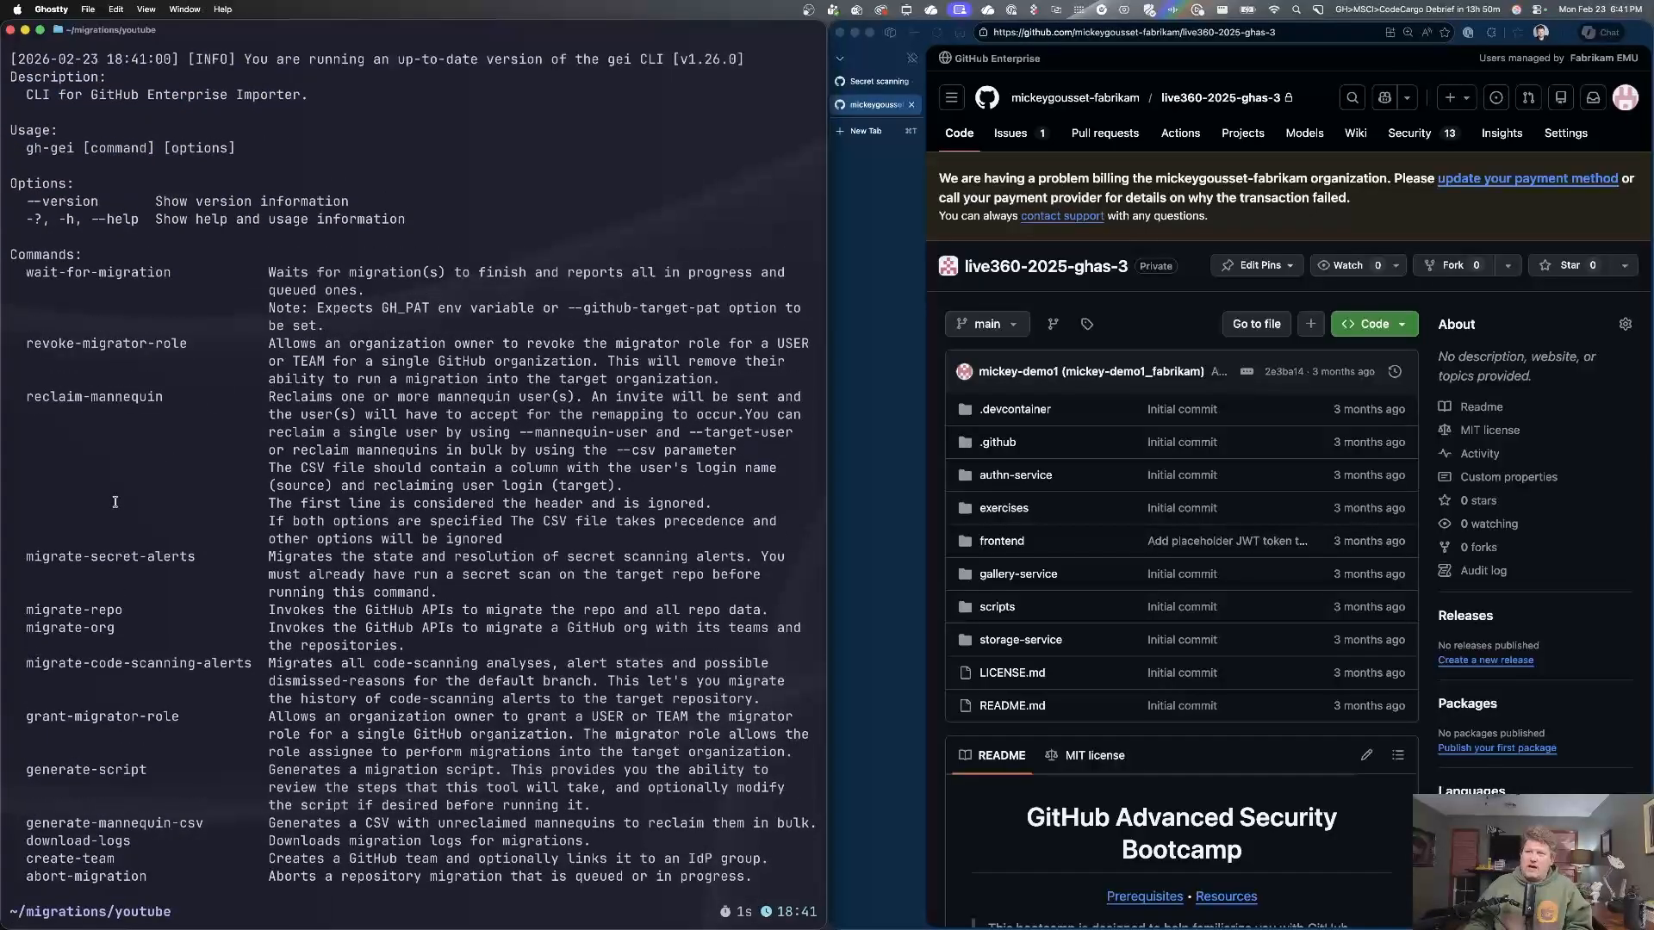
left_click_drag(27, 557, 465, 597)
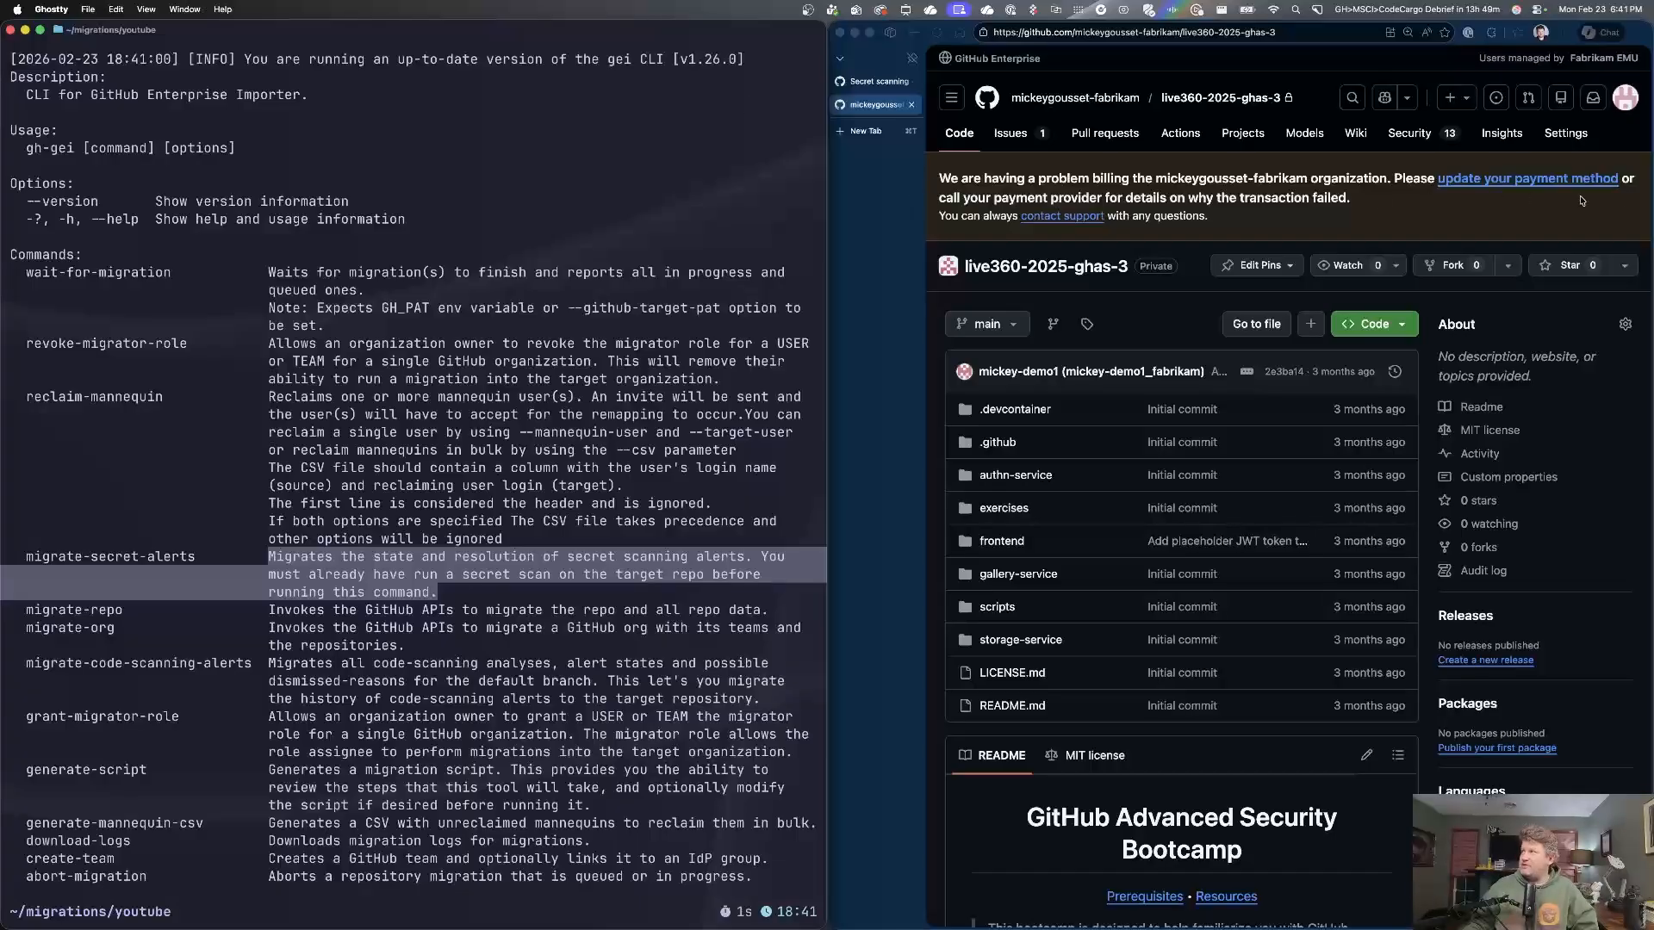
Open the Advanced Security settings of live360-2025-ghas-3 in Edge to check its Secret Protection configuration.
left_click(1566, 137)
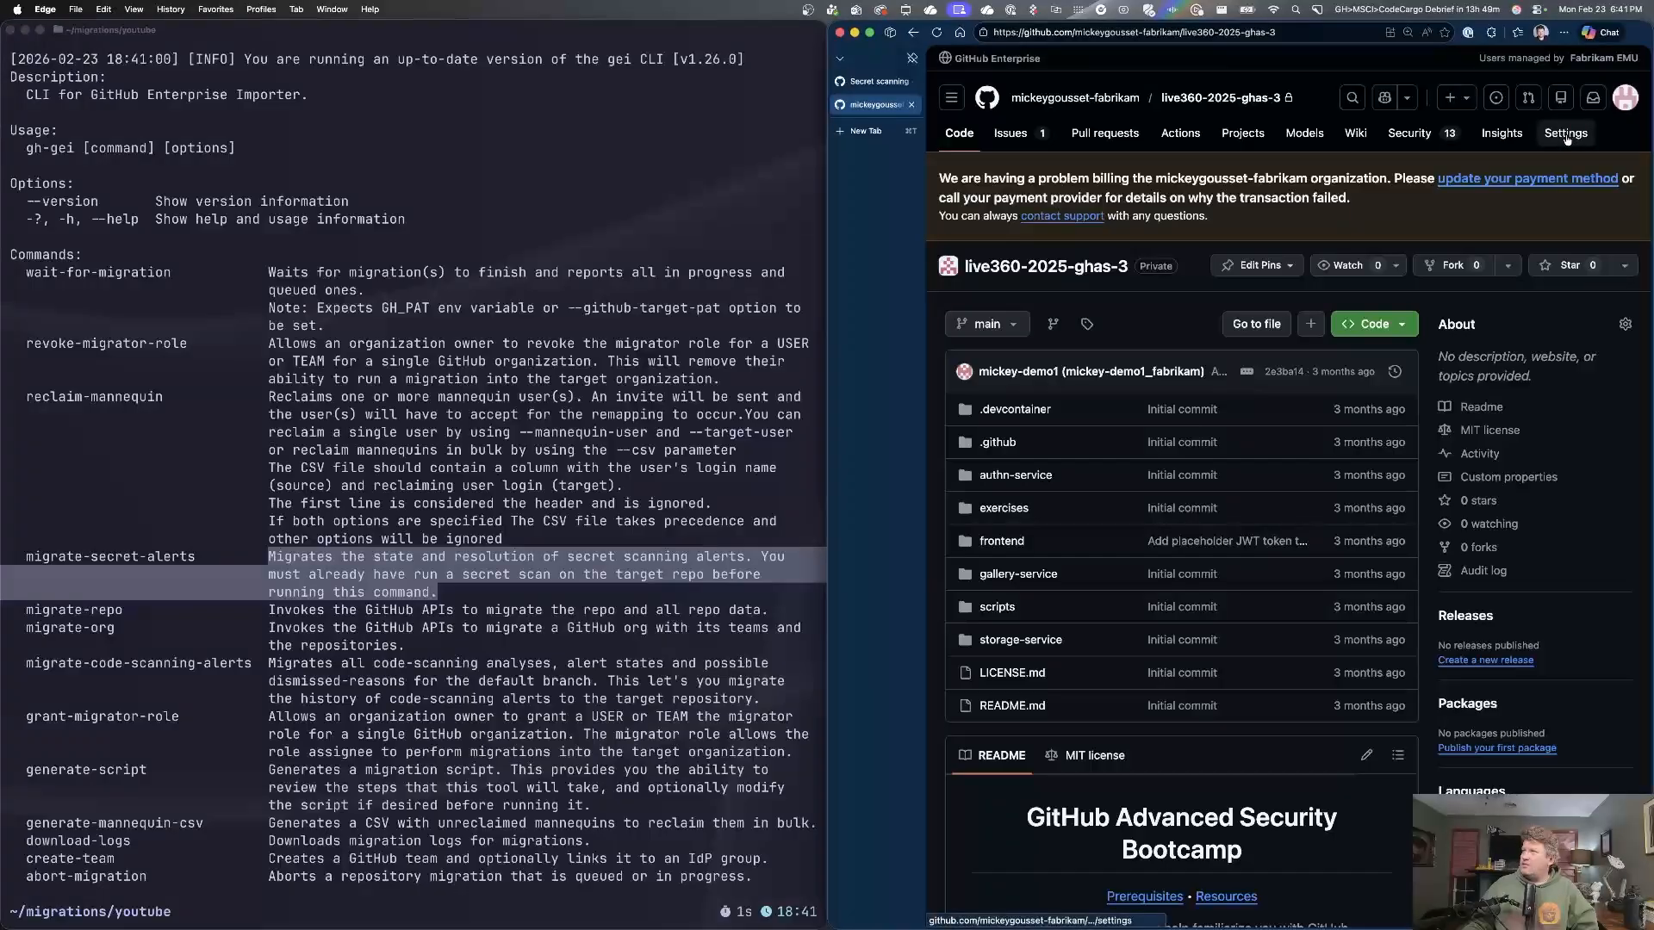
left_click(1566, 136)
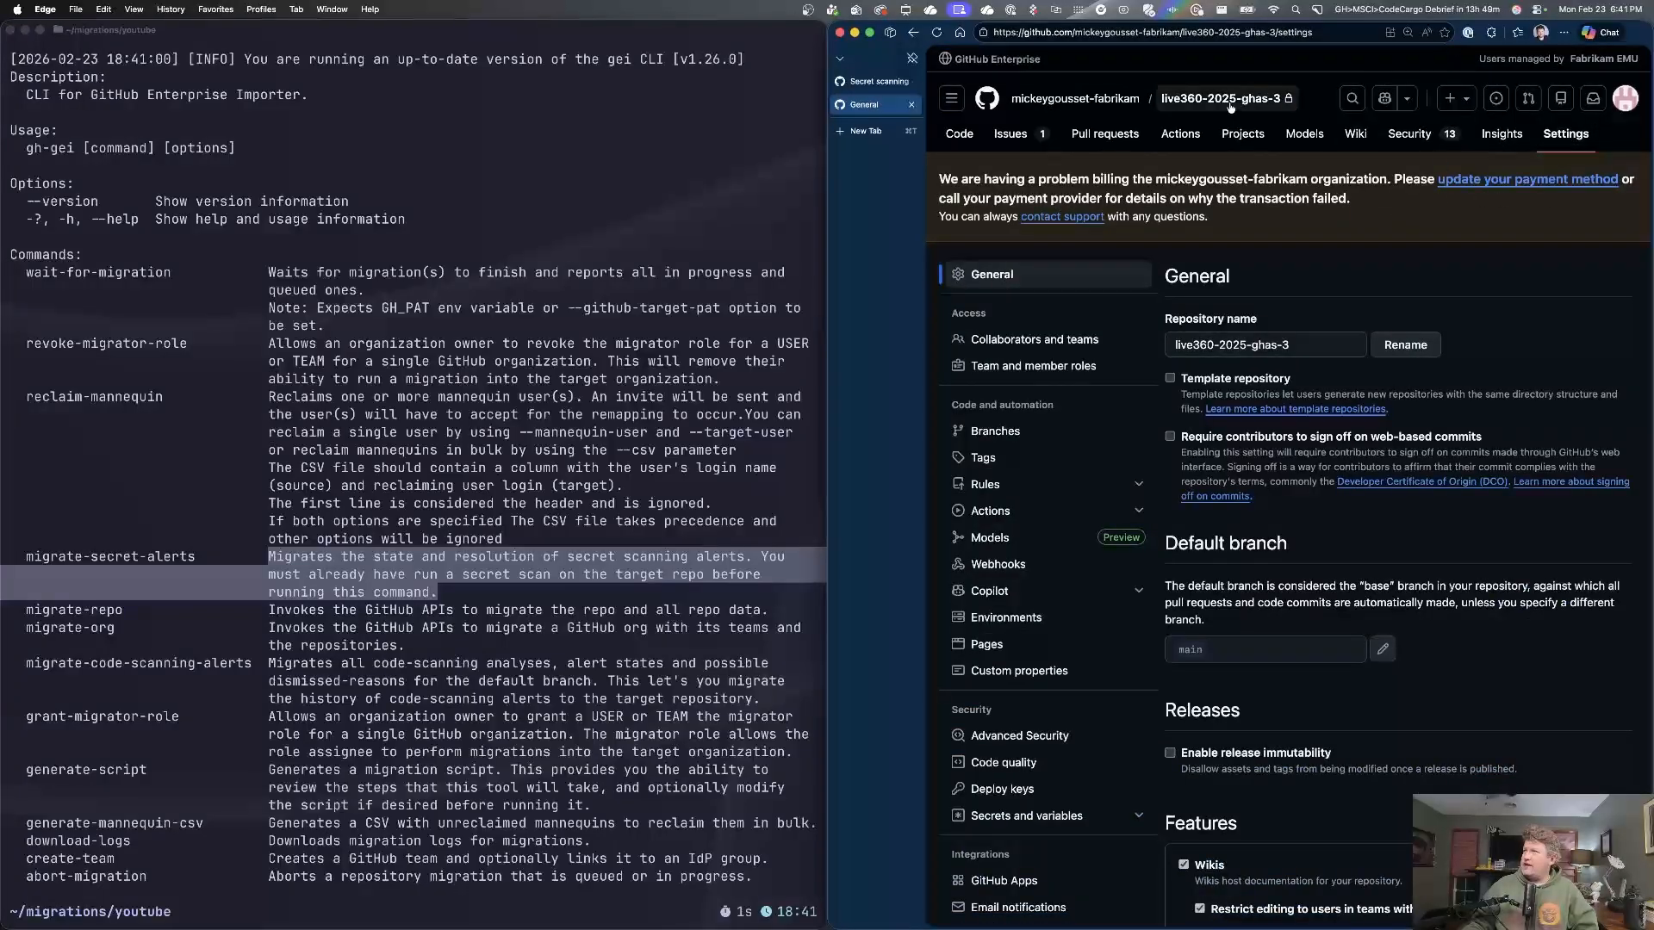
left_click(1036, 738)
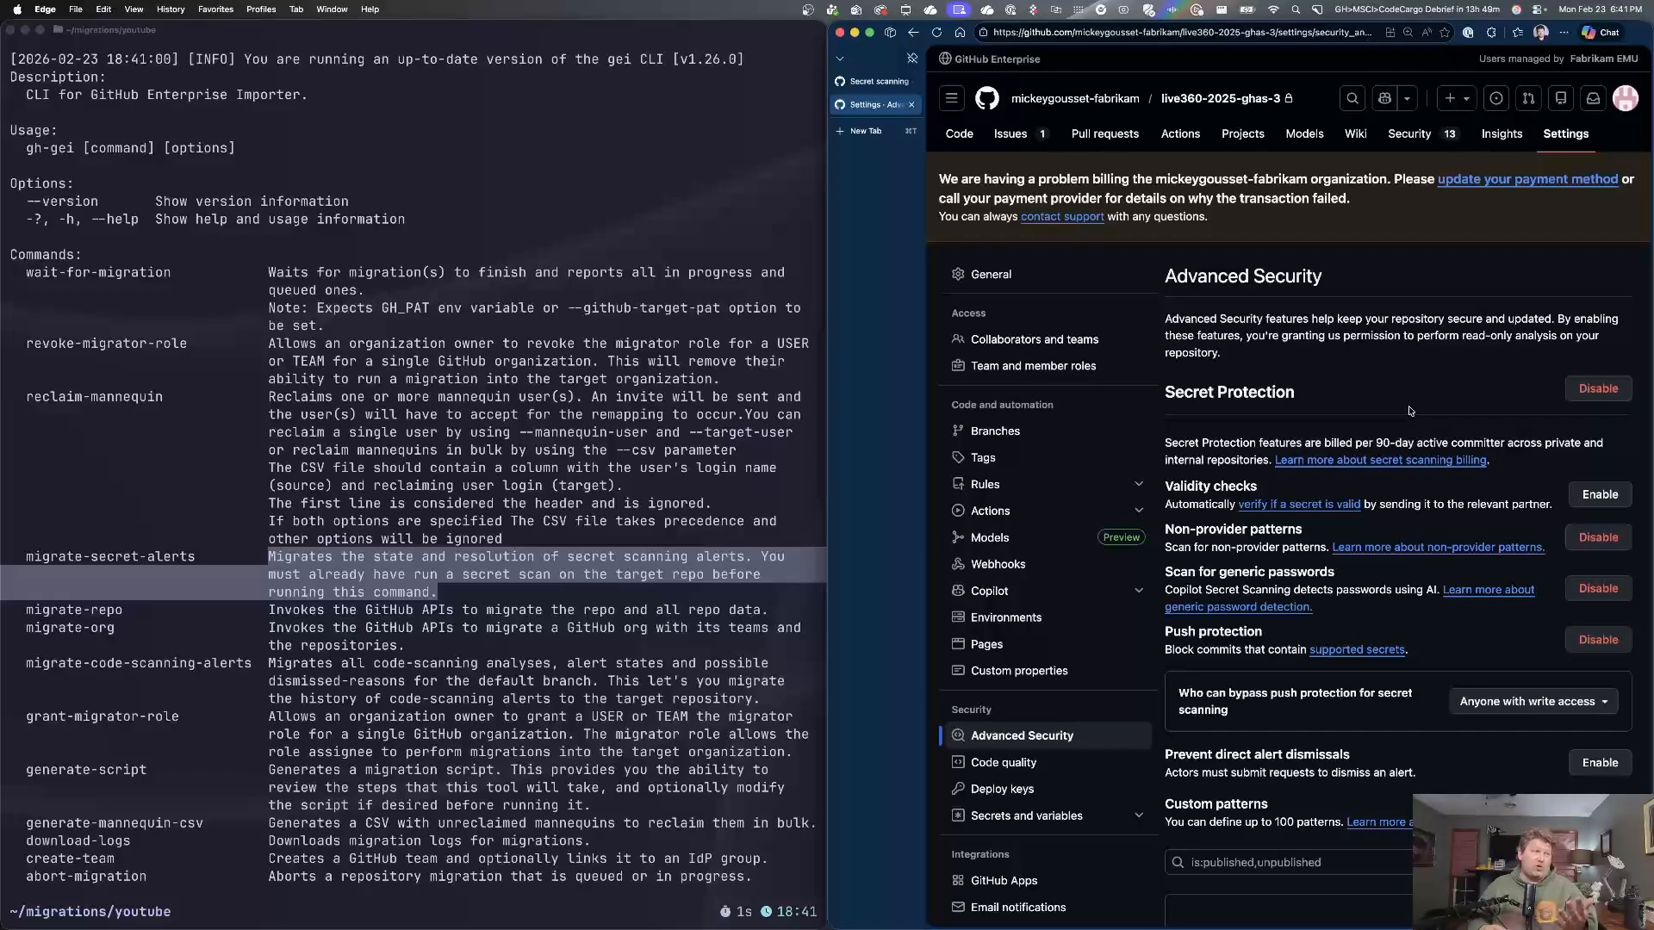
Compare the default secret scanning alerts of live360-2025-ghas-3 with those of the source repository live360-2025-ghas.
left_click(1421, 136)
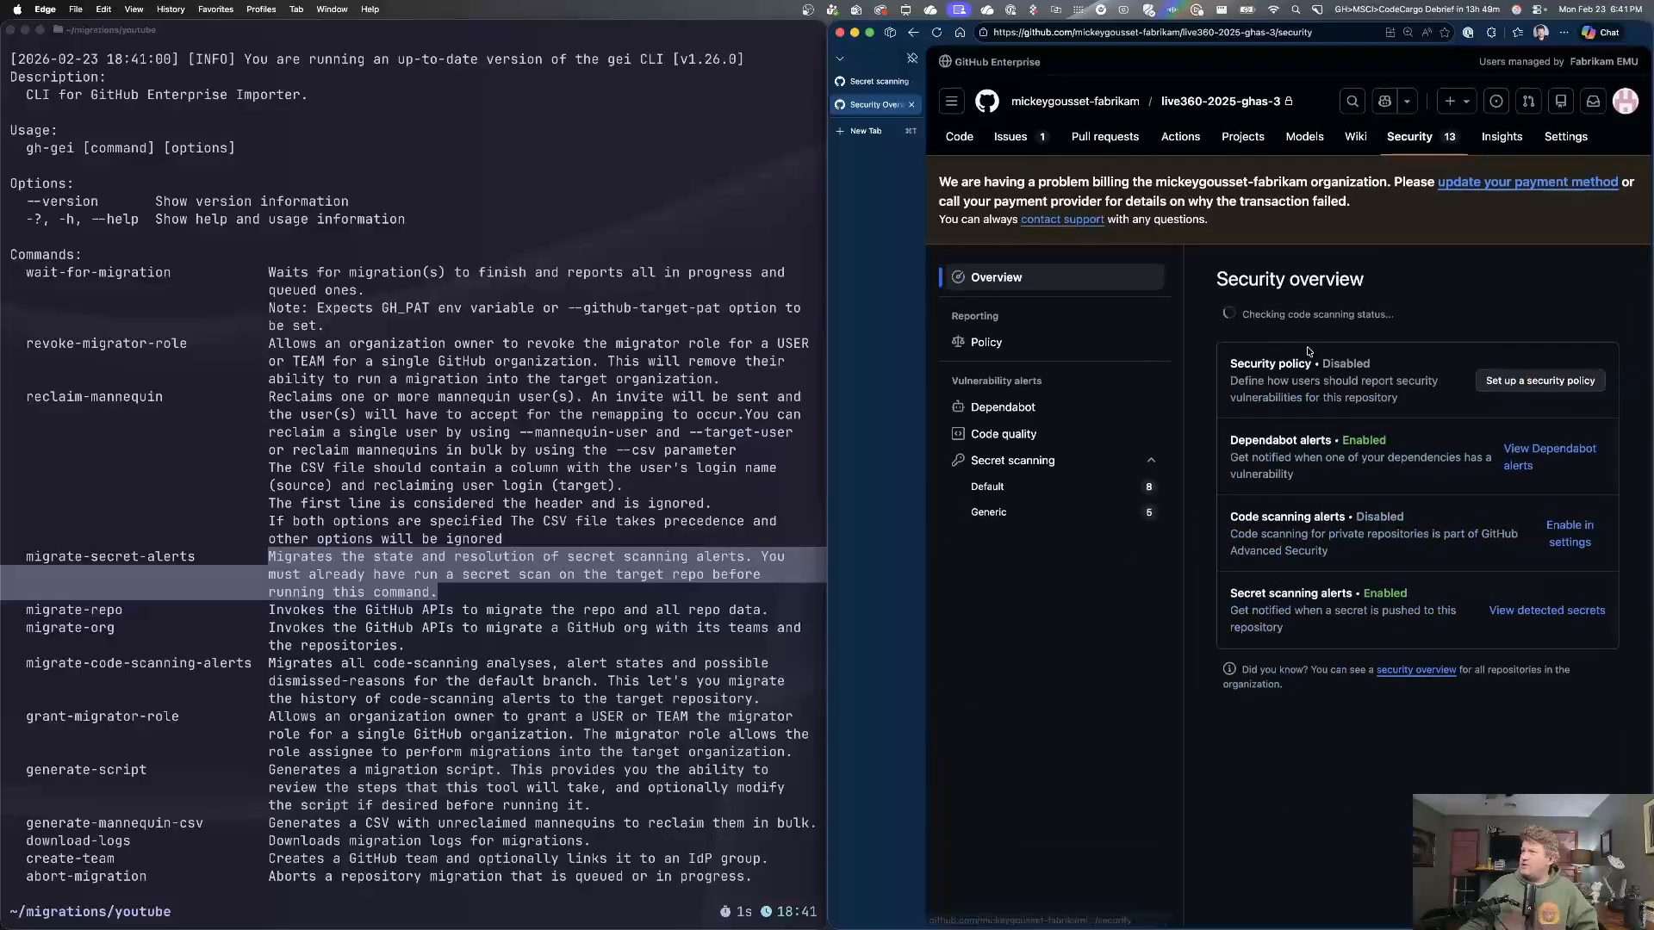
left_click(1015, 486)
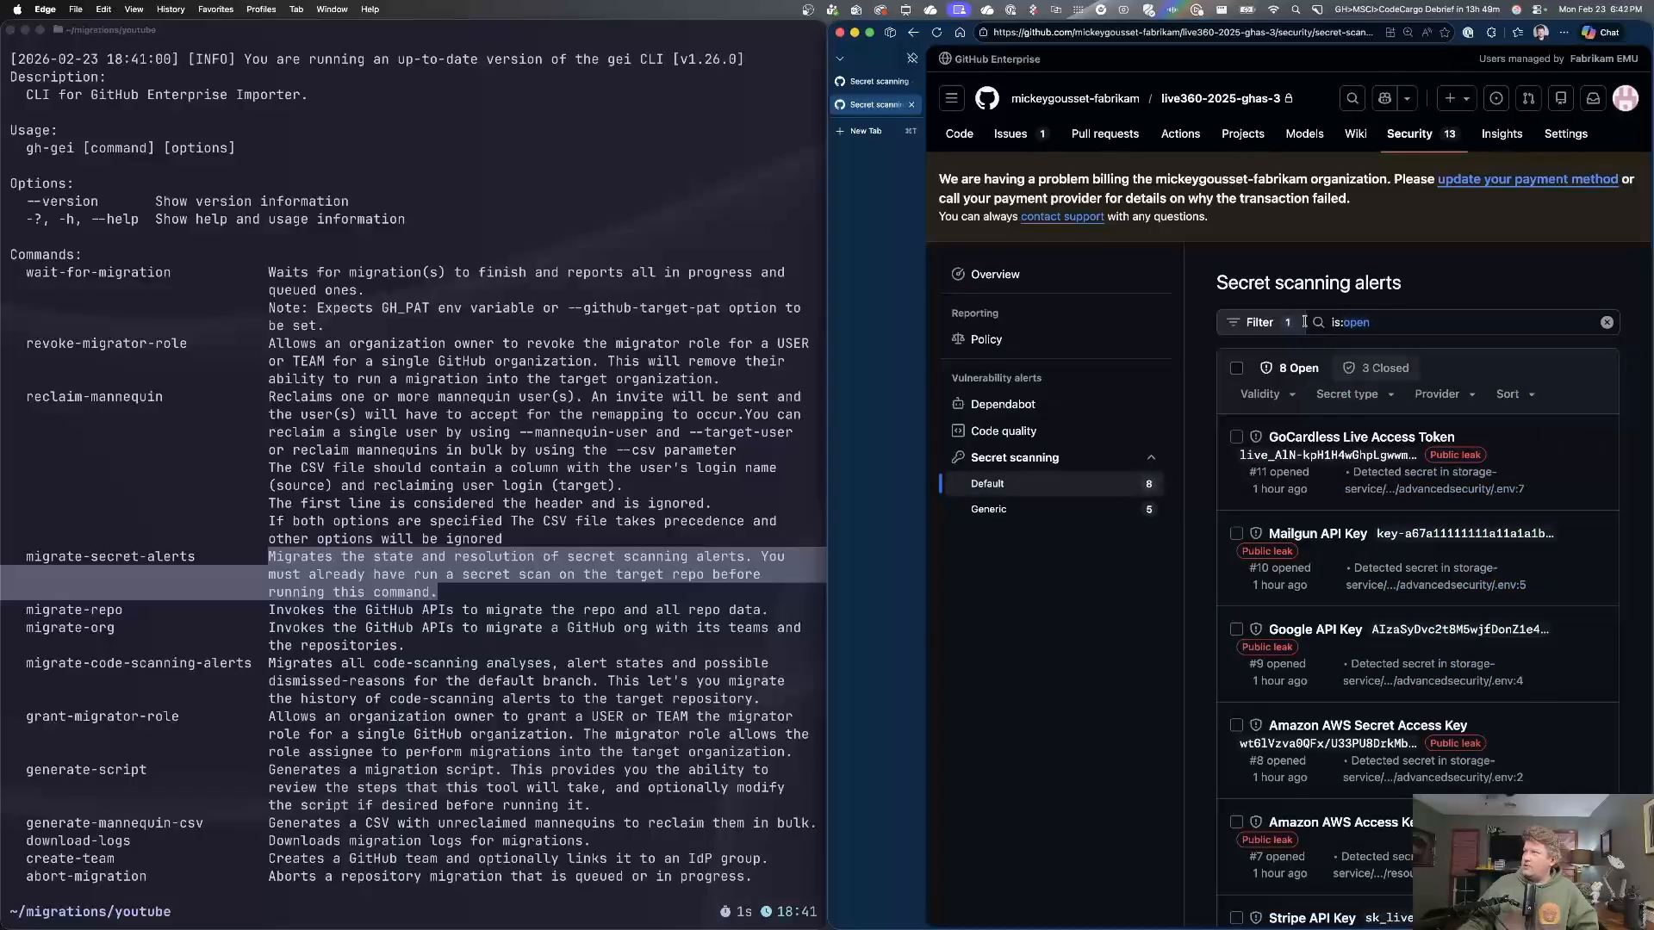
left_click(863, 82)
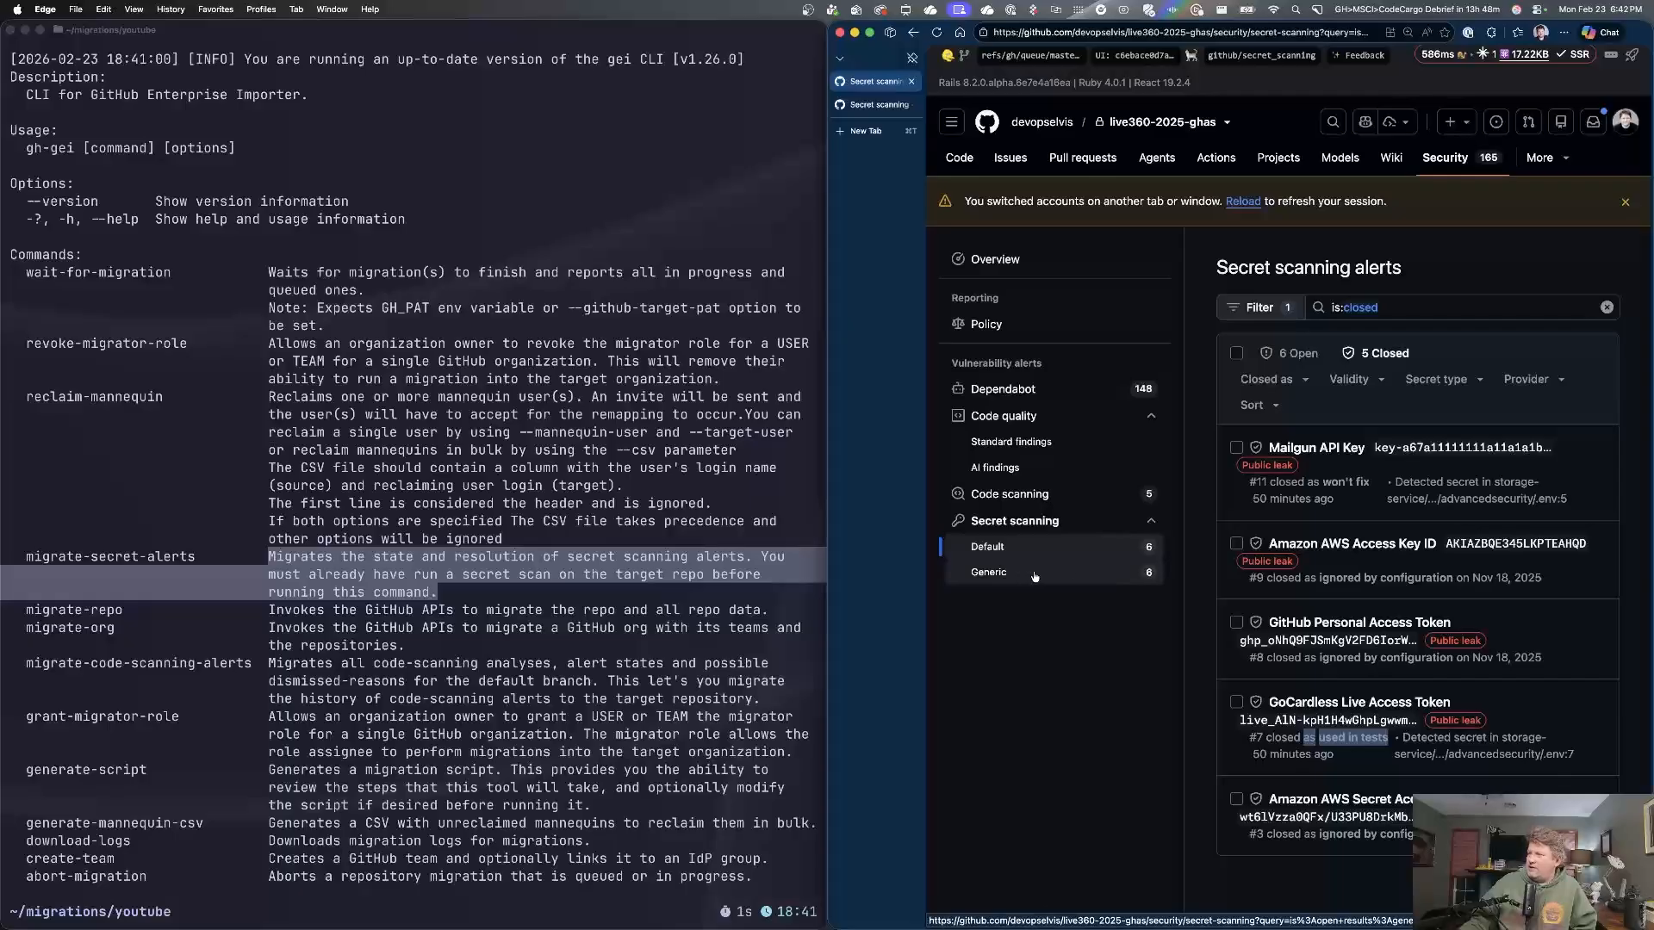
left_click(876, 105)
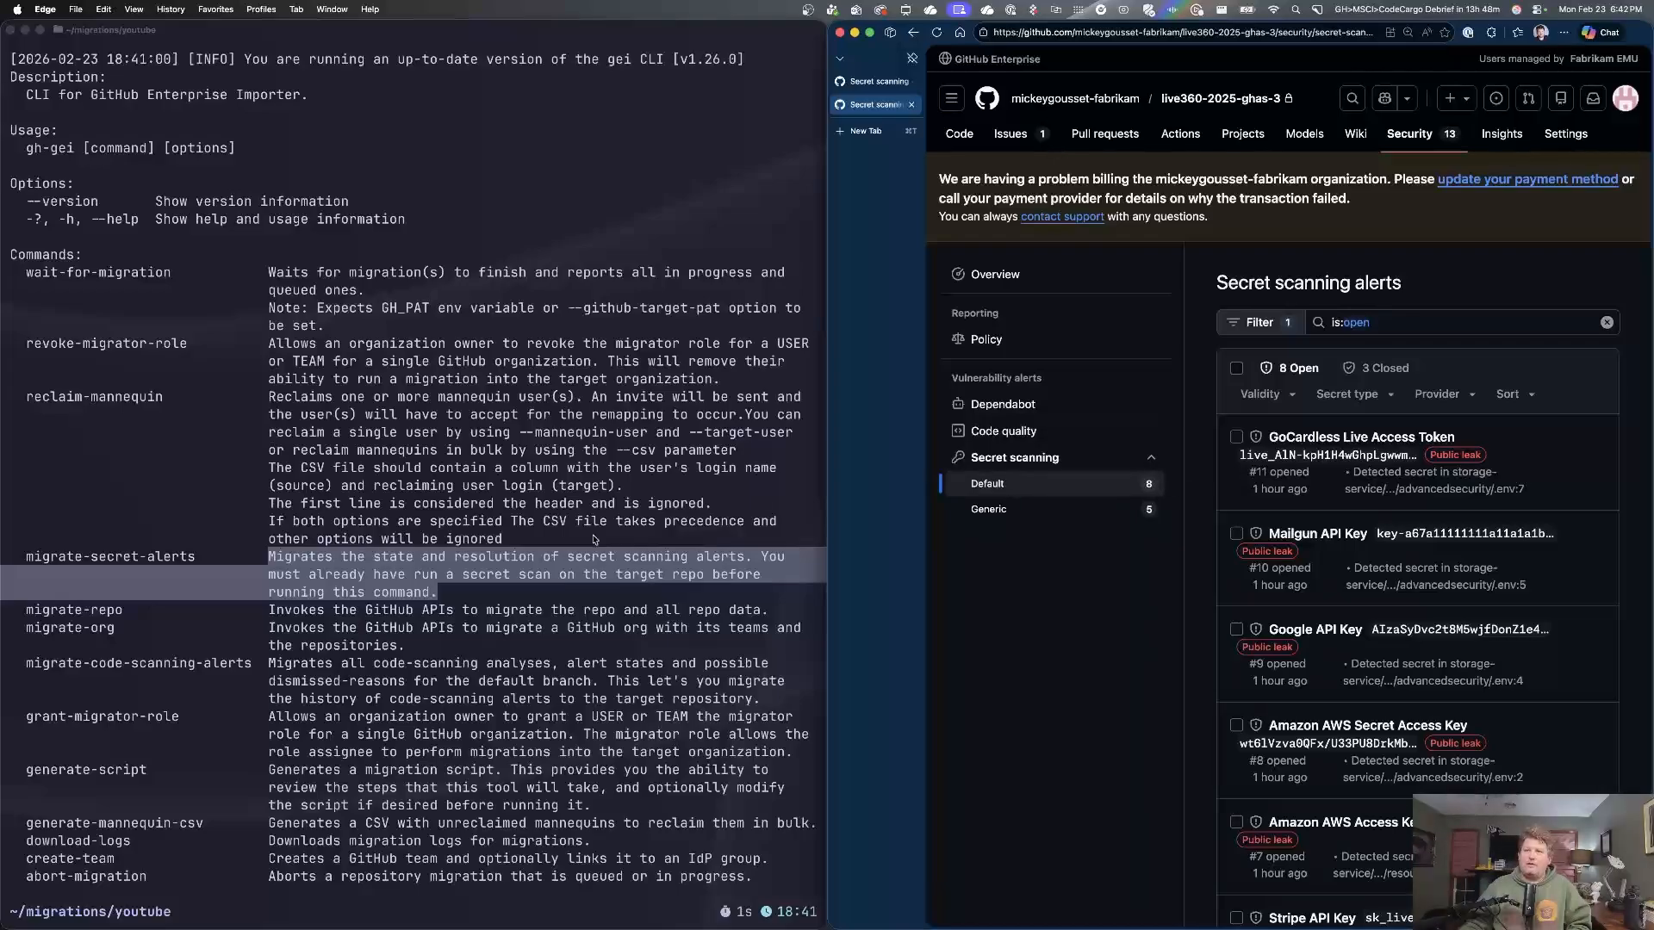
Return to the Ghostty terminal and run gh gei migrate-secret-alerts --help to list the command's options.
left_click(346, 578)
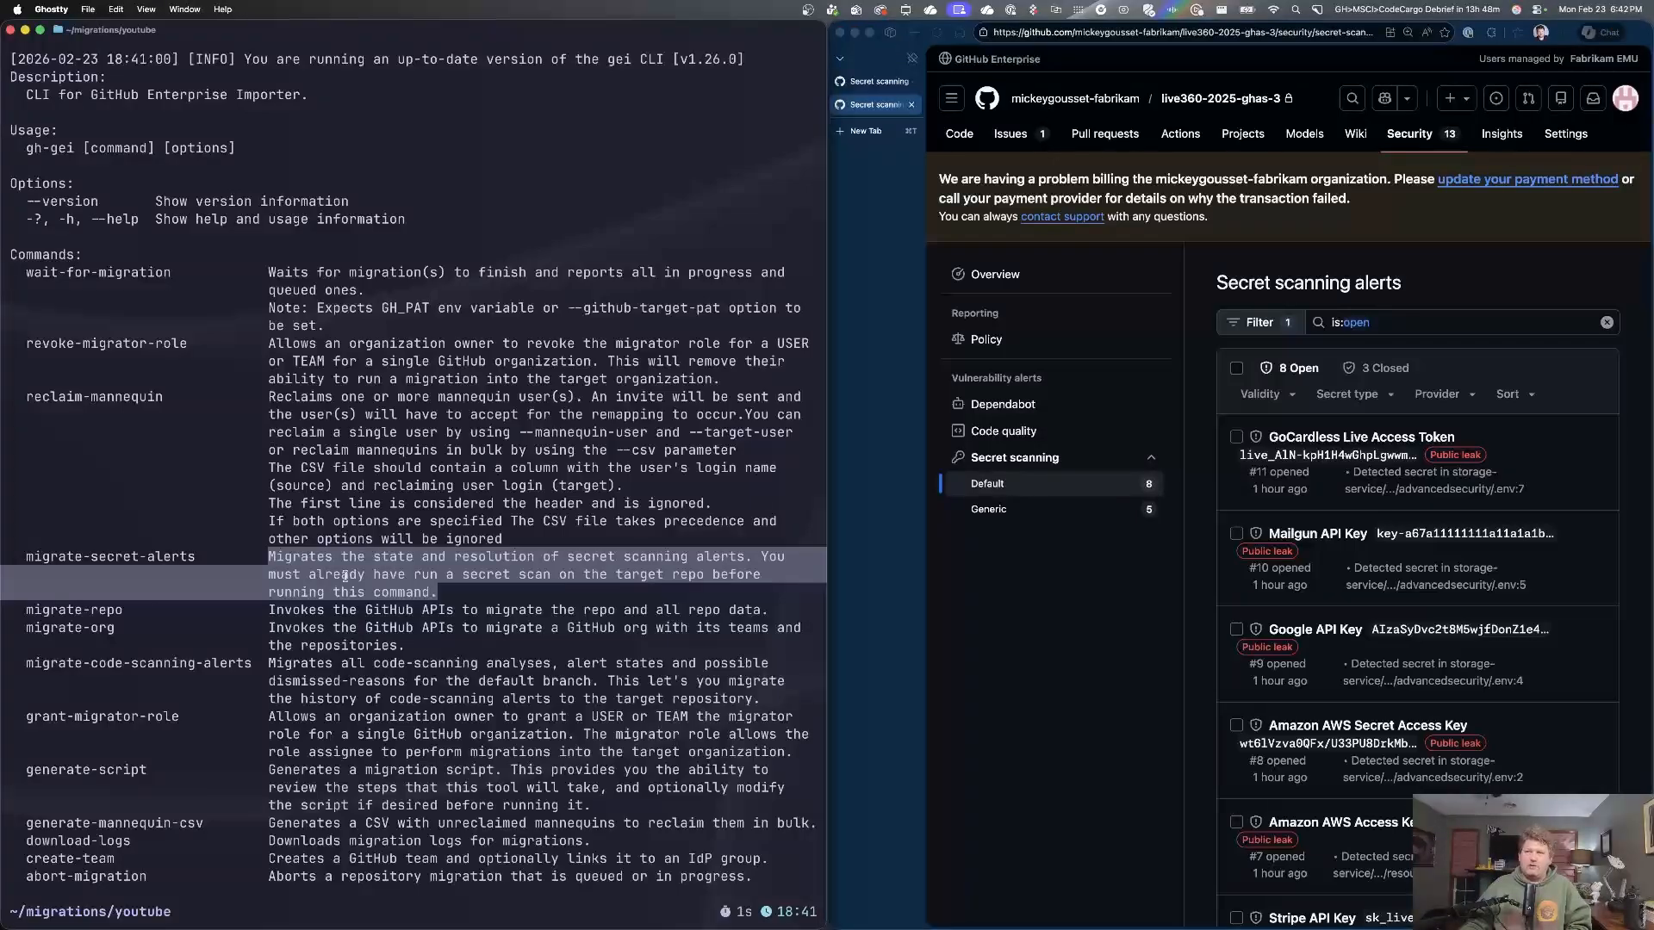
key("Up")
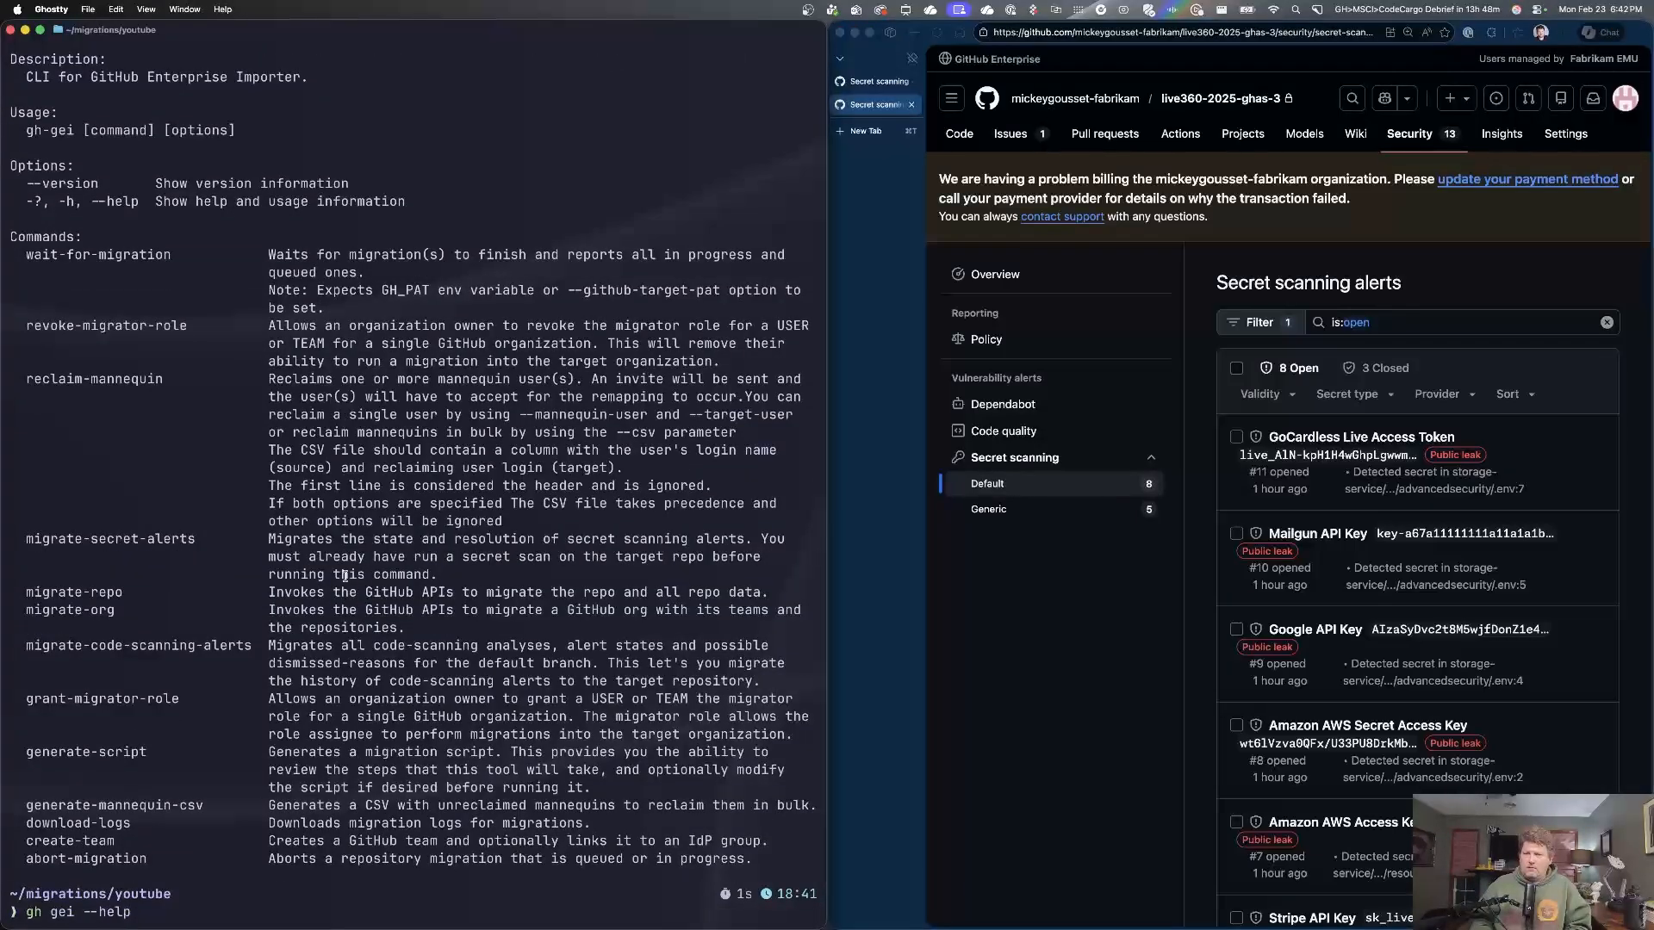
key("BackSpace")
key("BackSpace")
key("BackSpace")
key("BackSpace")
key("BackSpace")
key("BackSpace")
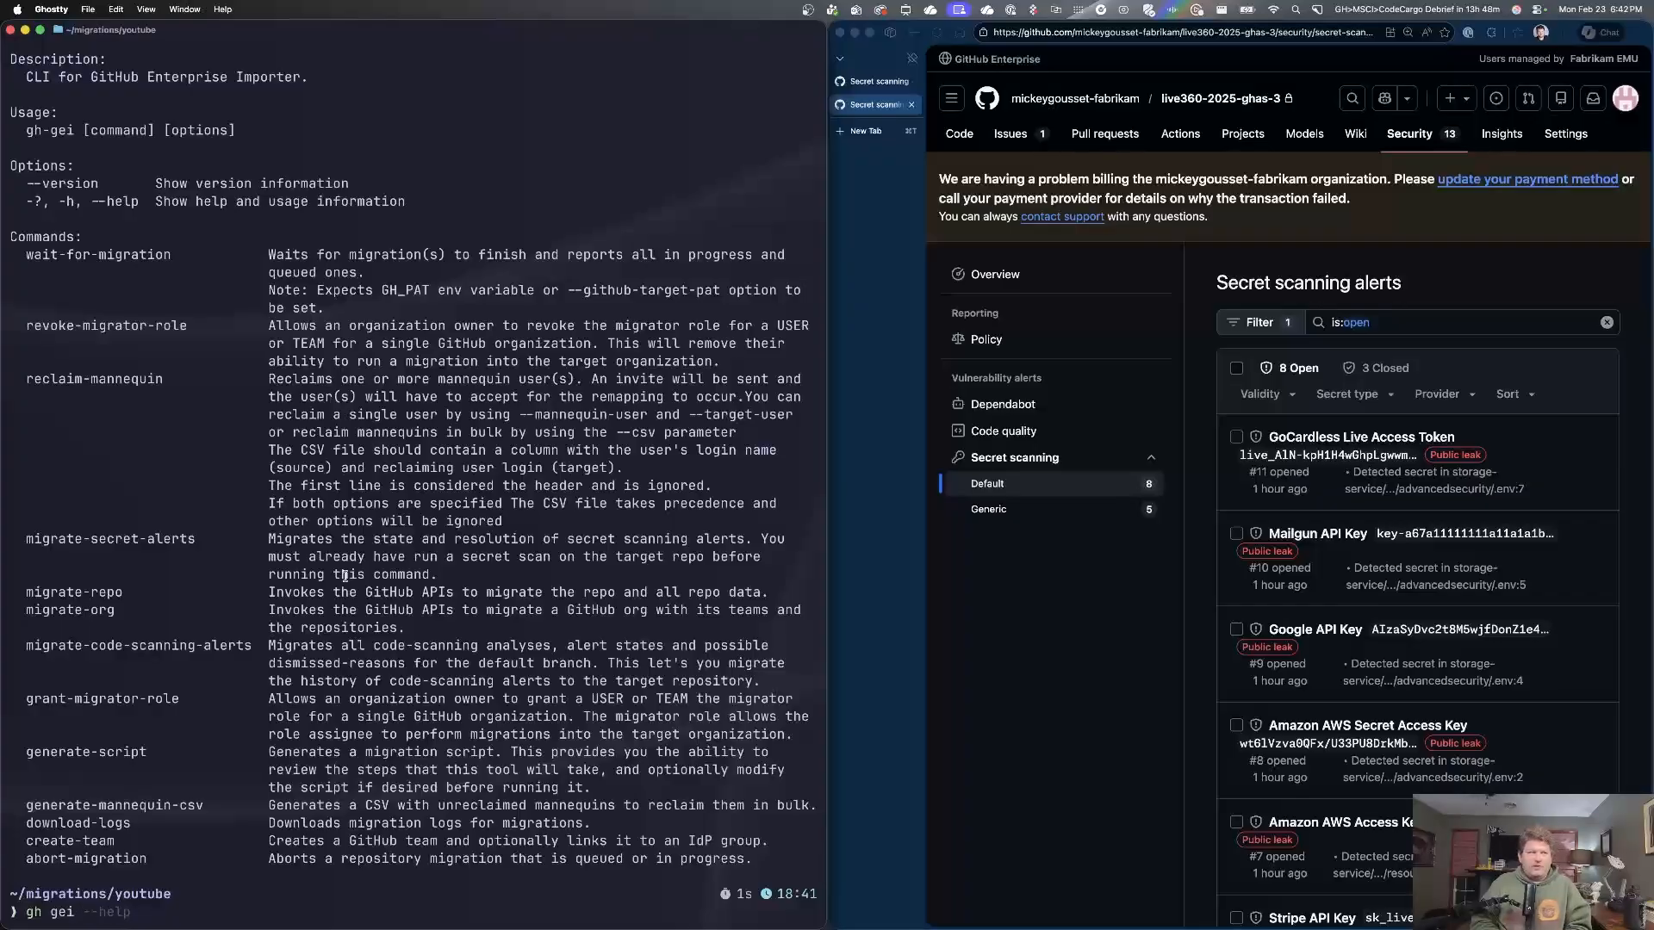
type("mig")
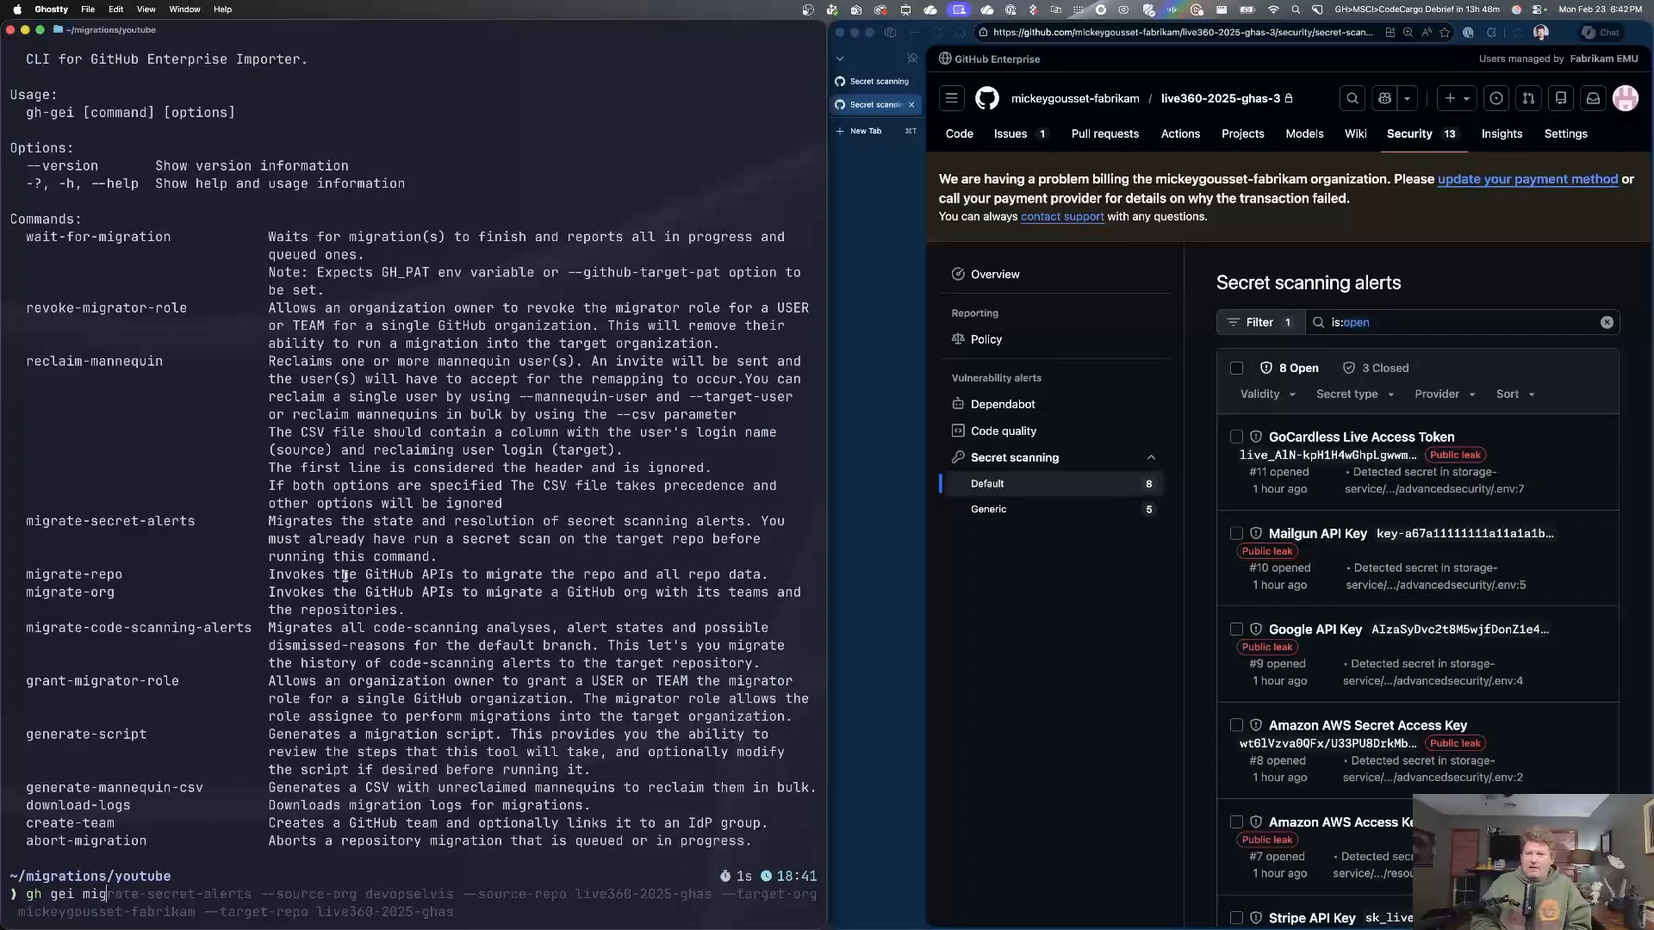
type("rate-secr")
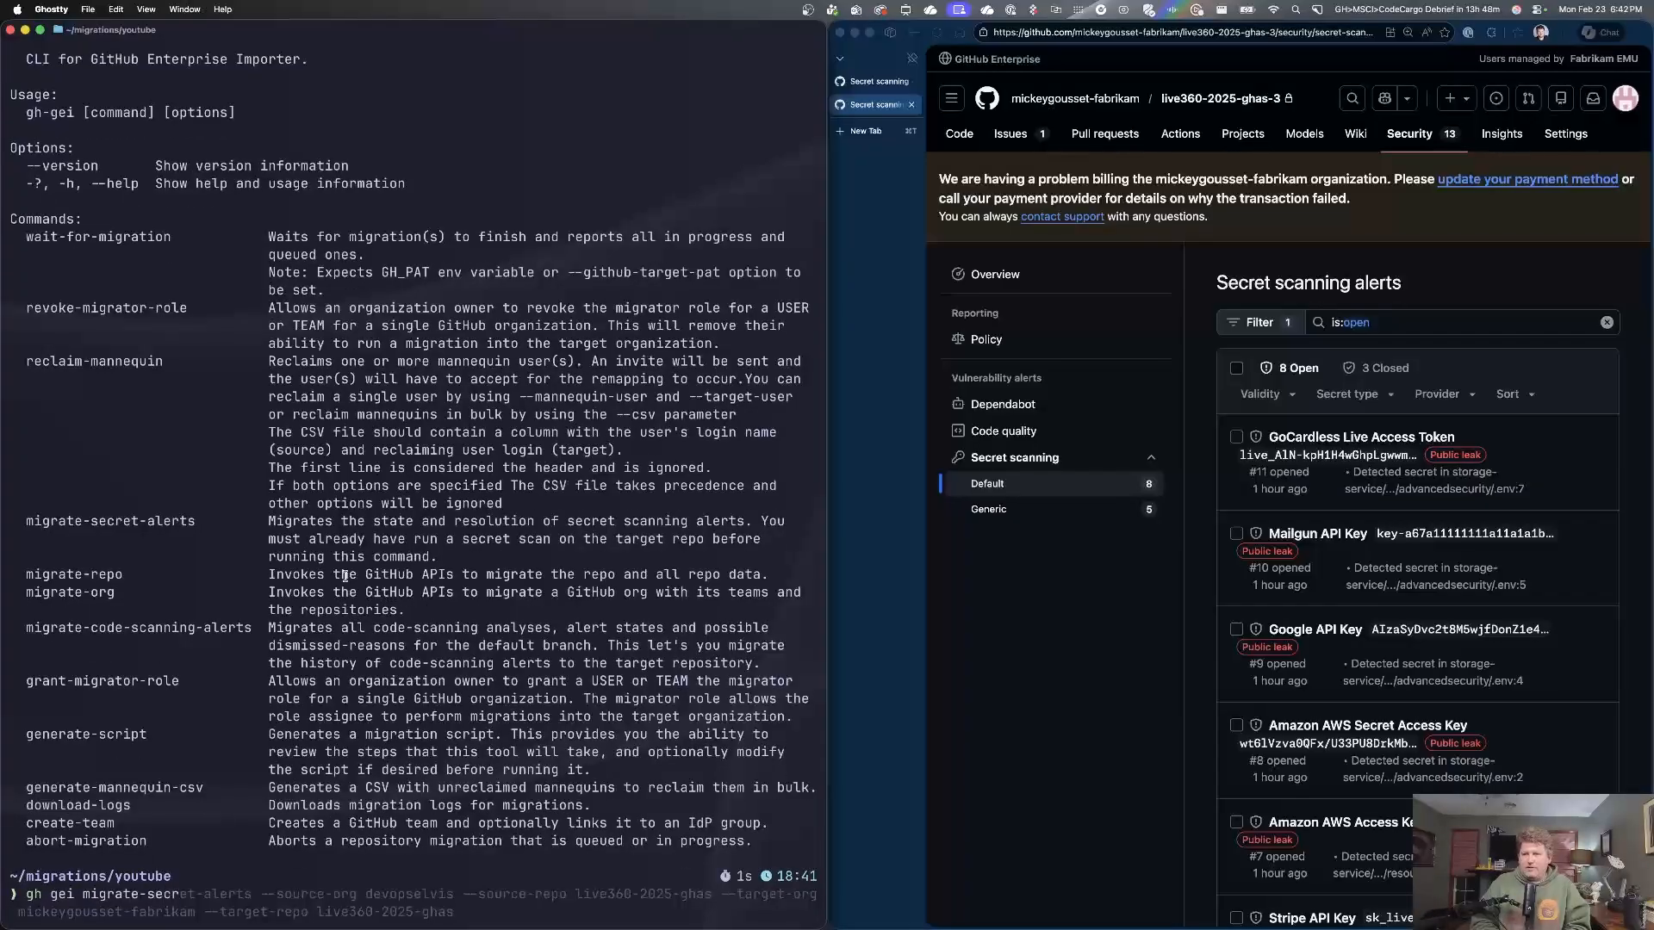
type("et-alerts --help")
key("Return")
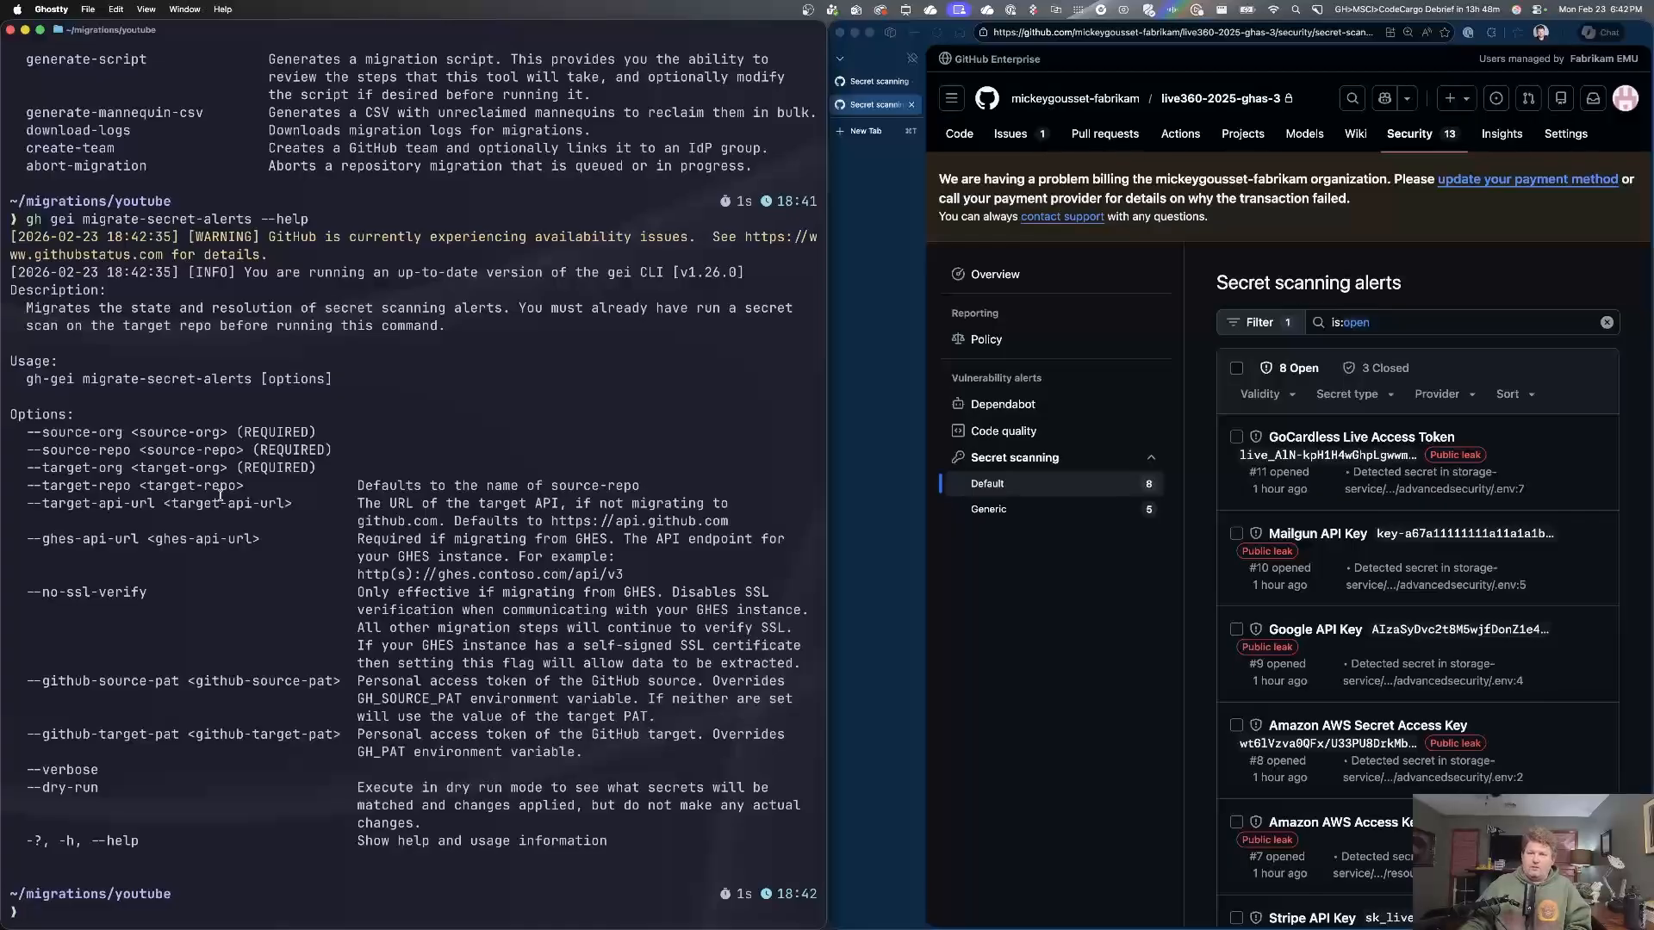
Clear the terminal, recall the earlier gh gei migrate-secret-alerts command for source devopselvis/live360-2025-ghas, and set its target repo to live360-2025-ghas-3.
type("clear")
key("super+k")
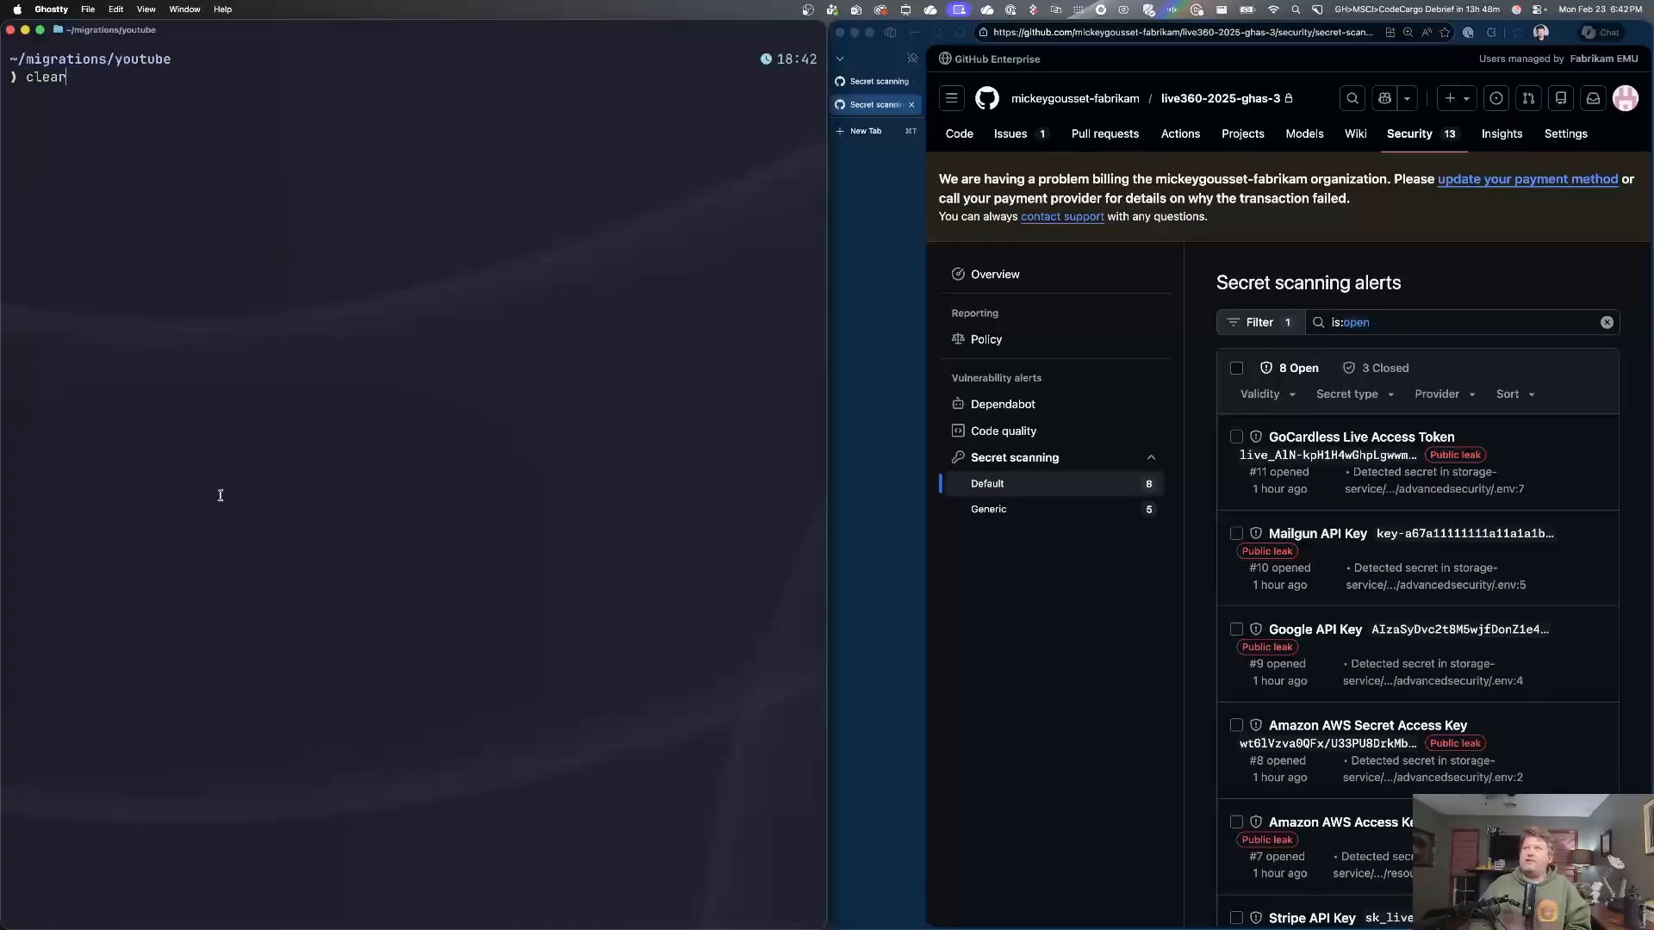
key("Up")
key("Up")
key("Up")
key("Up")
key("Up")
key("Up")
key("Up")
key("Up")
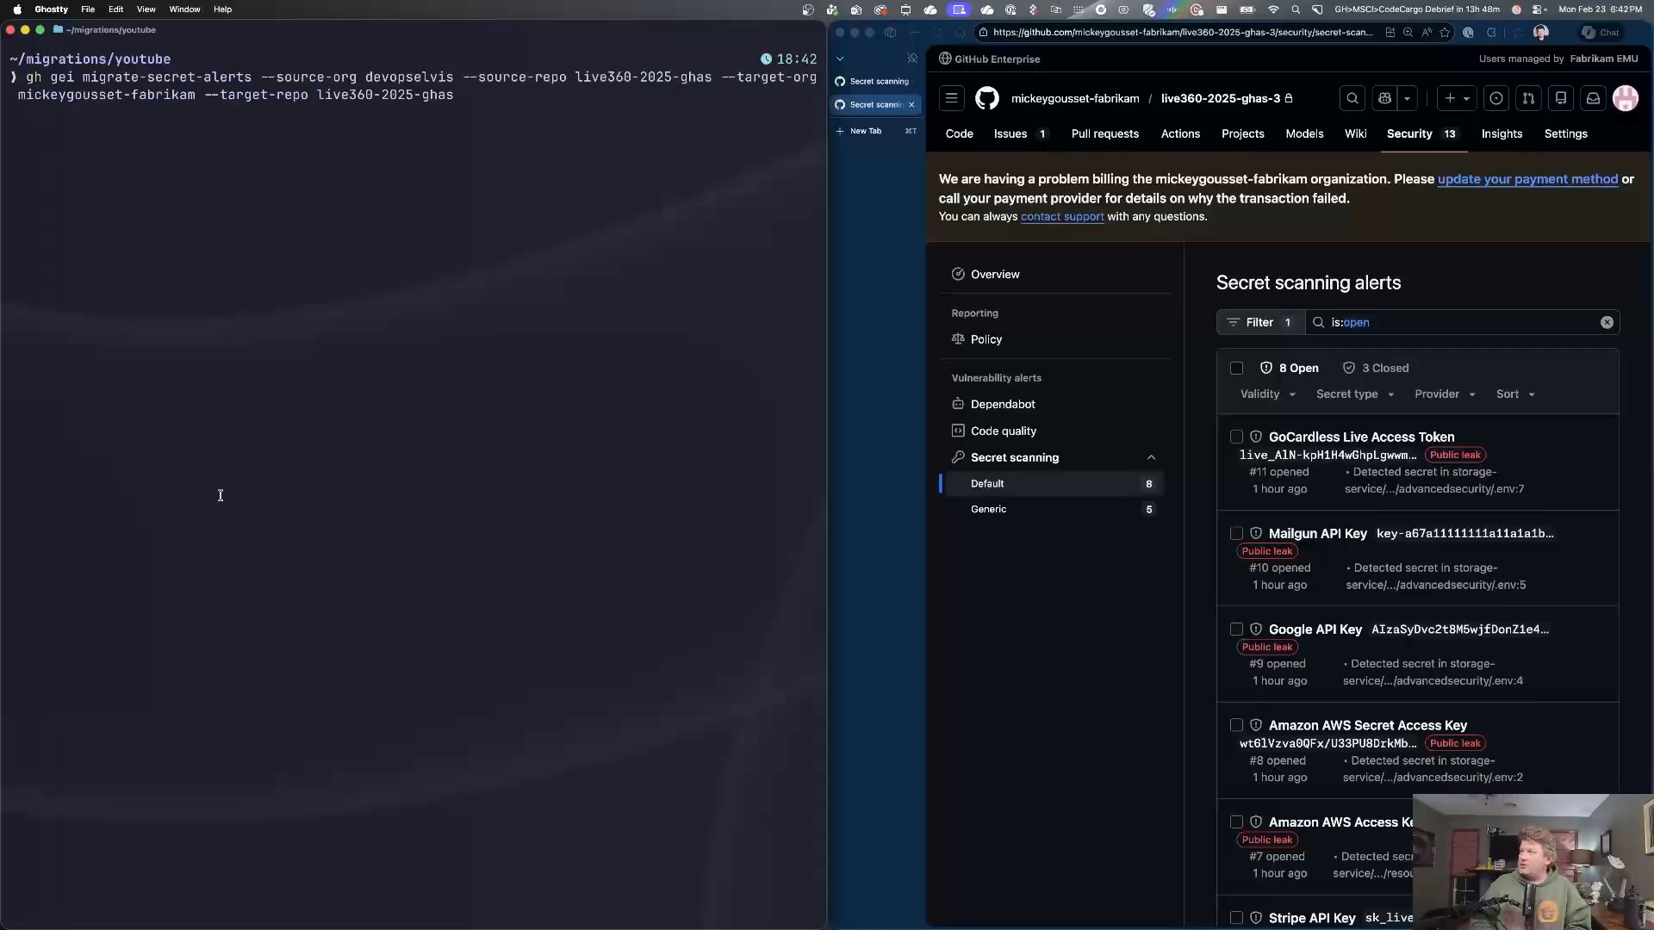
type("-3")
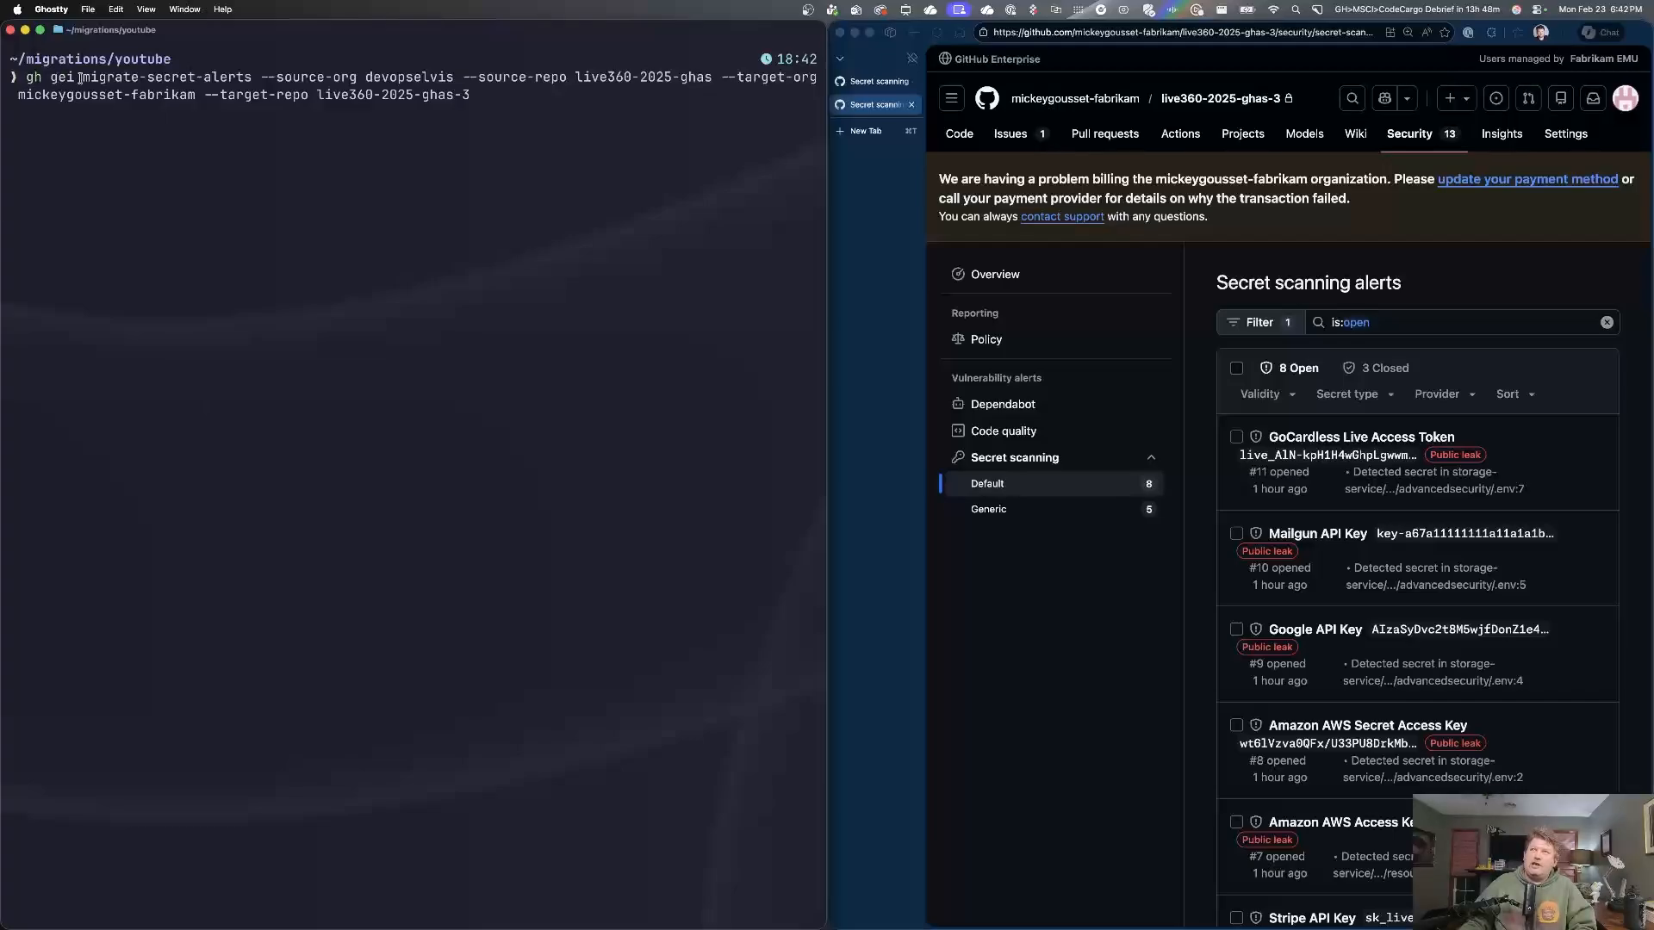
Run the prepared secret alert migration command and review its log output from the beginning.
left_click_drag(81, 77, 249, 77)
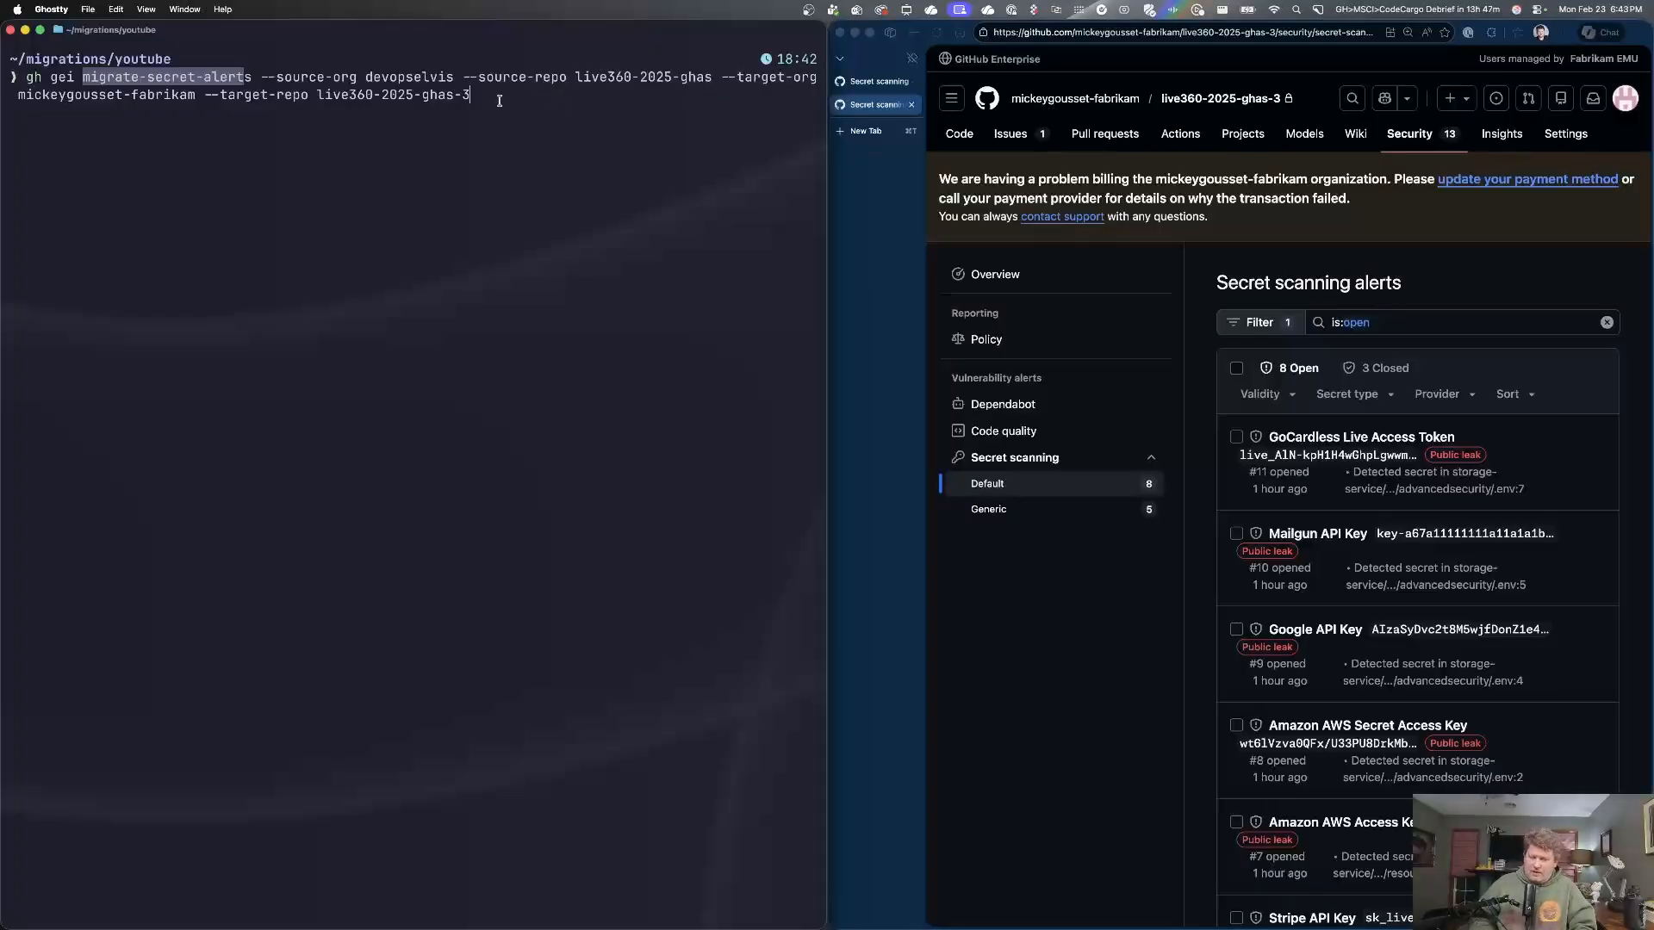
key("Return")
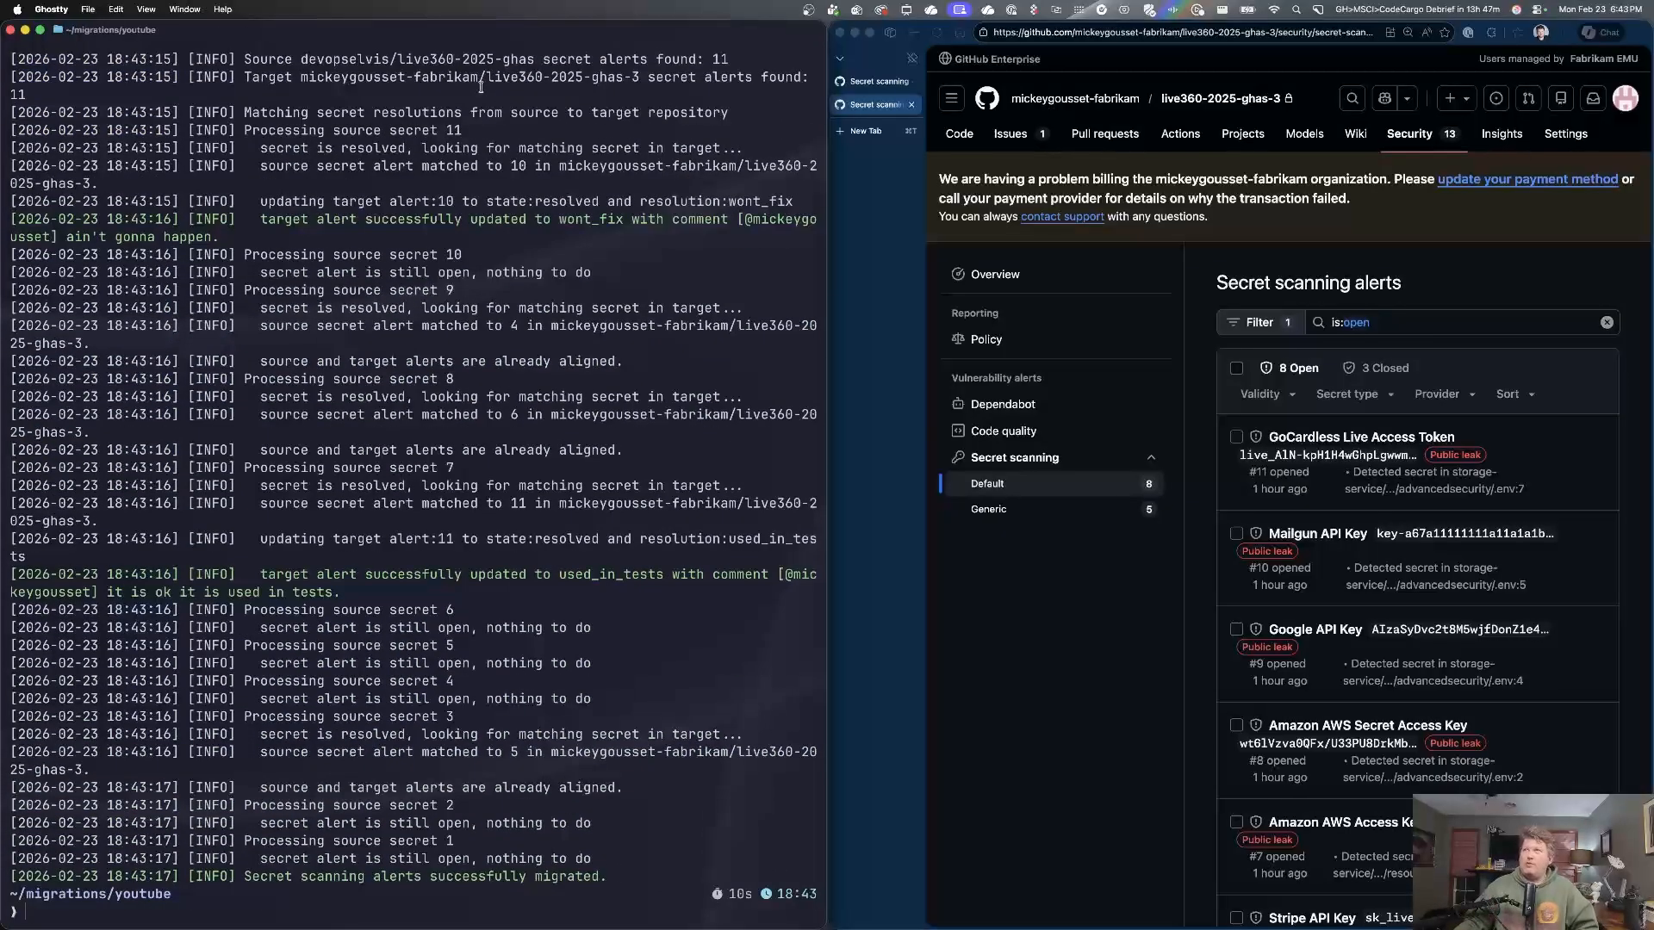
scroll(382, 227, "up", 5)
scroll(383, 226, "up", 1)
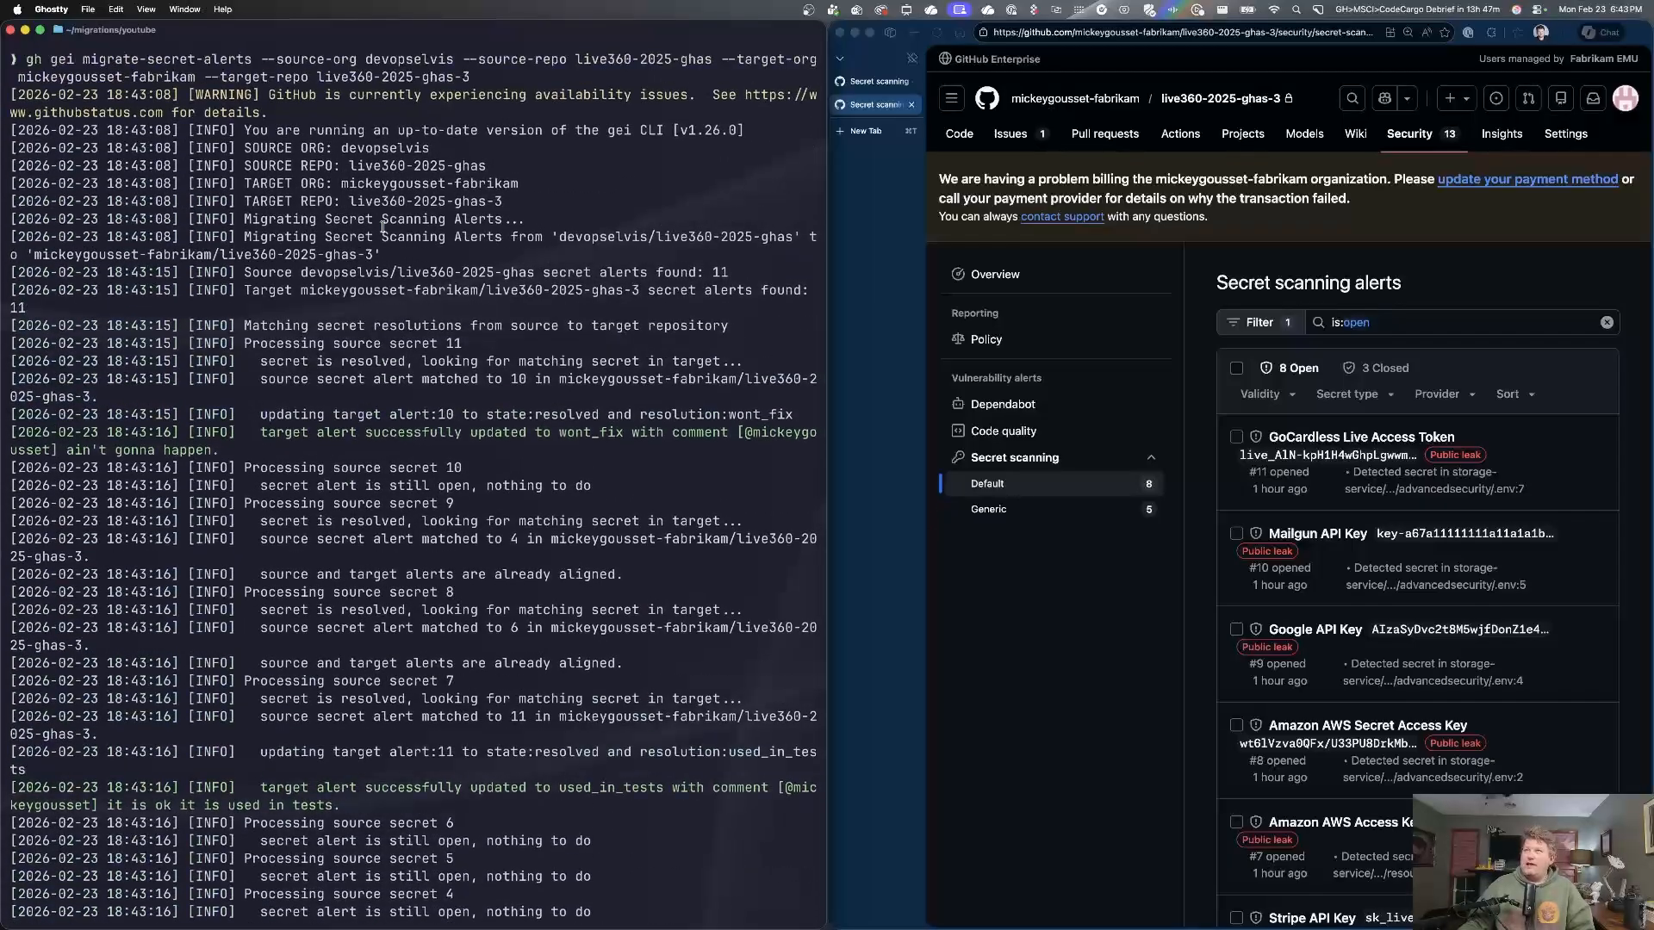
Review the rest of the migration log, focusing on the target alerts updated to wont_fix and used_in_tests.
scroll(338, 250, "up", 1)
scroll(346, 355, "down", 6)
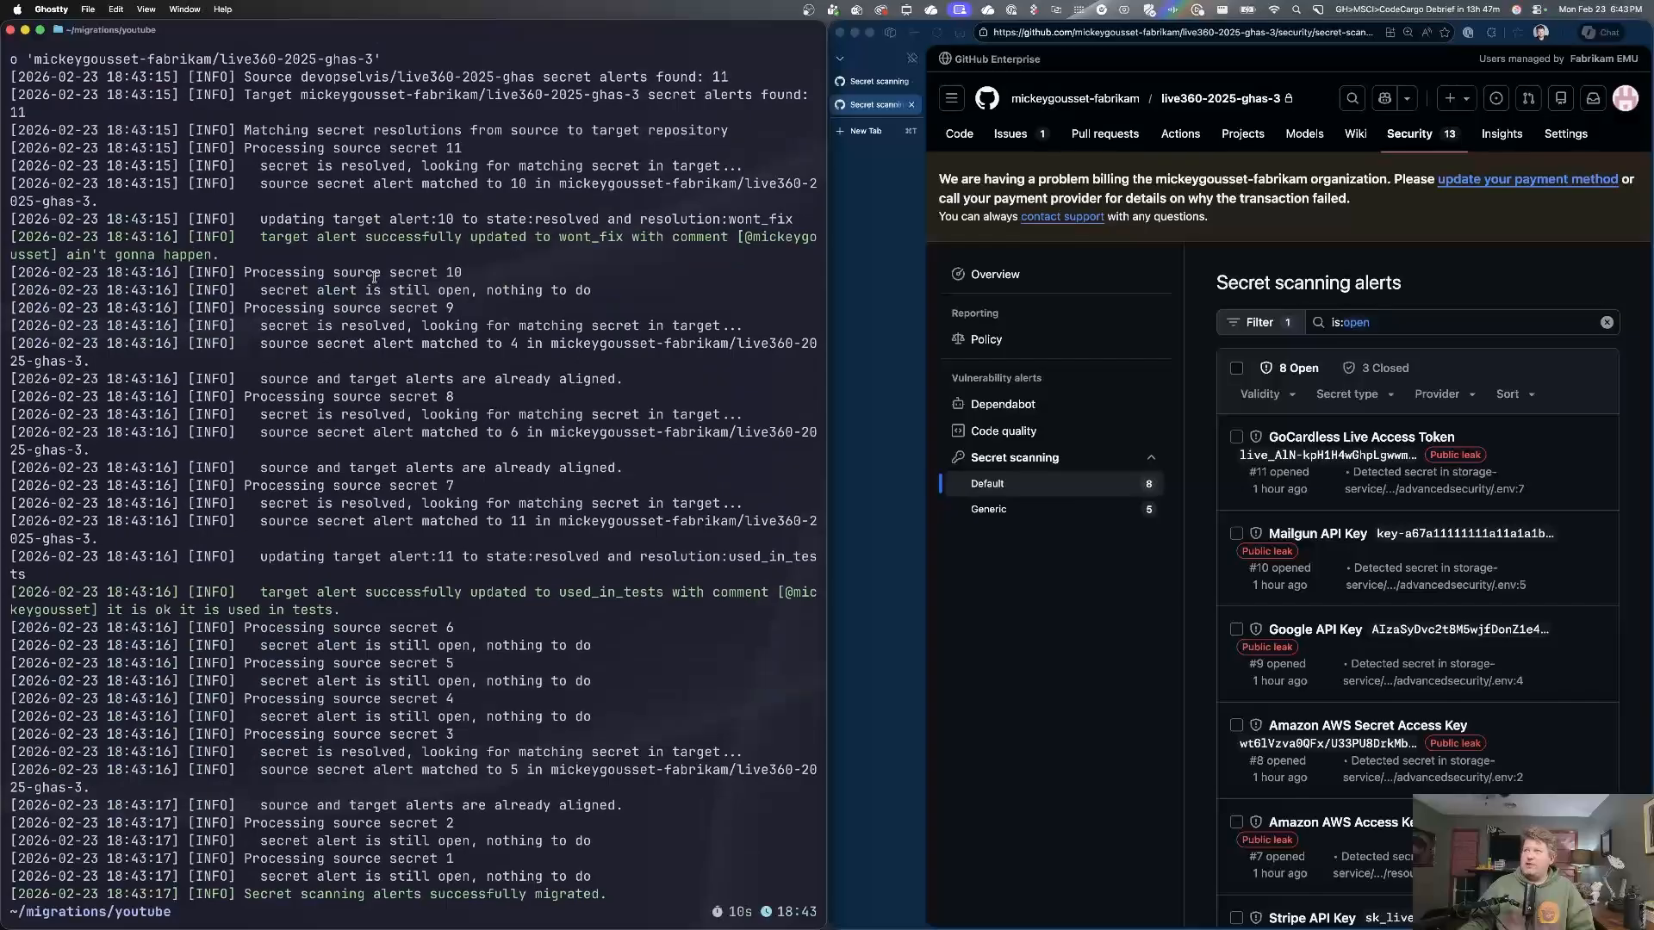
left_click_drag(262, 239, 316, 255)
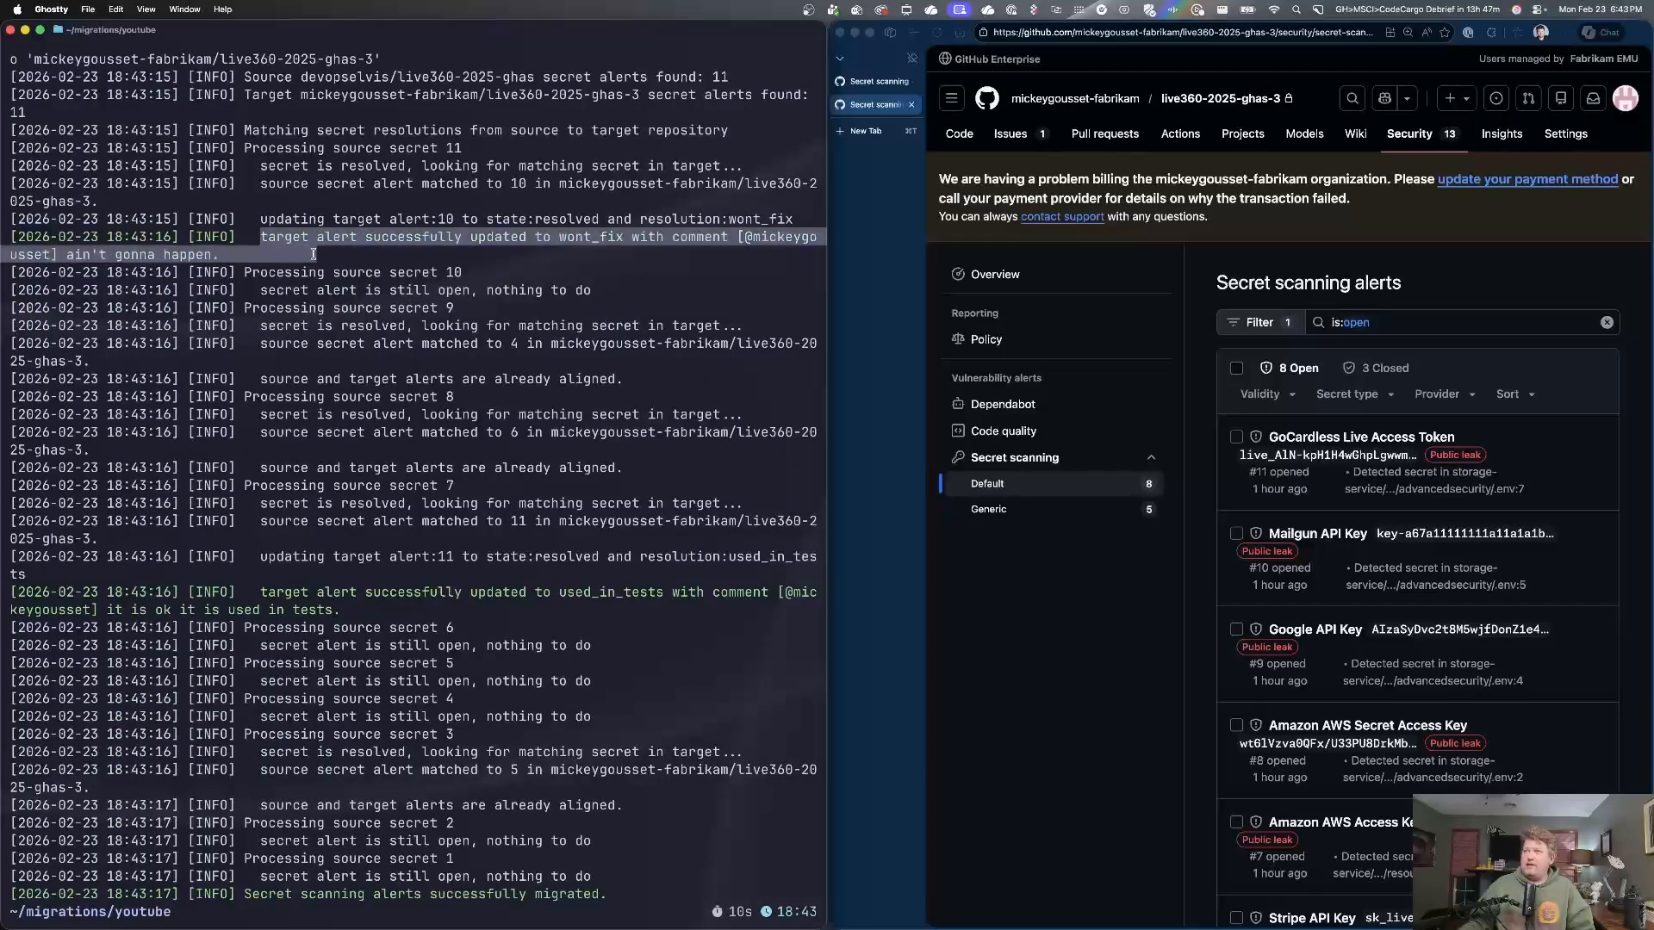
scroll(364, 352, "down", 1)
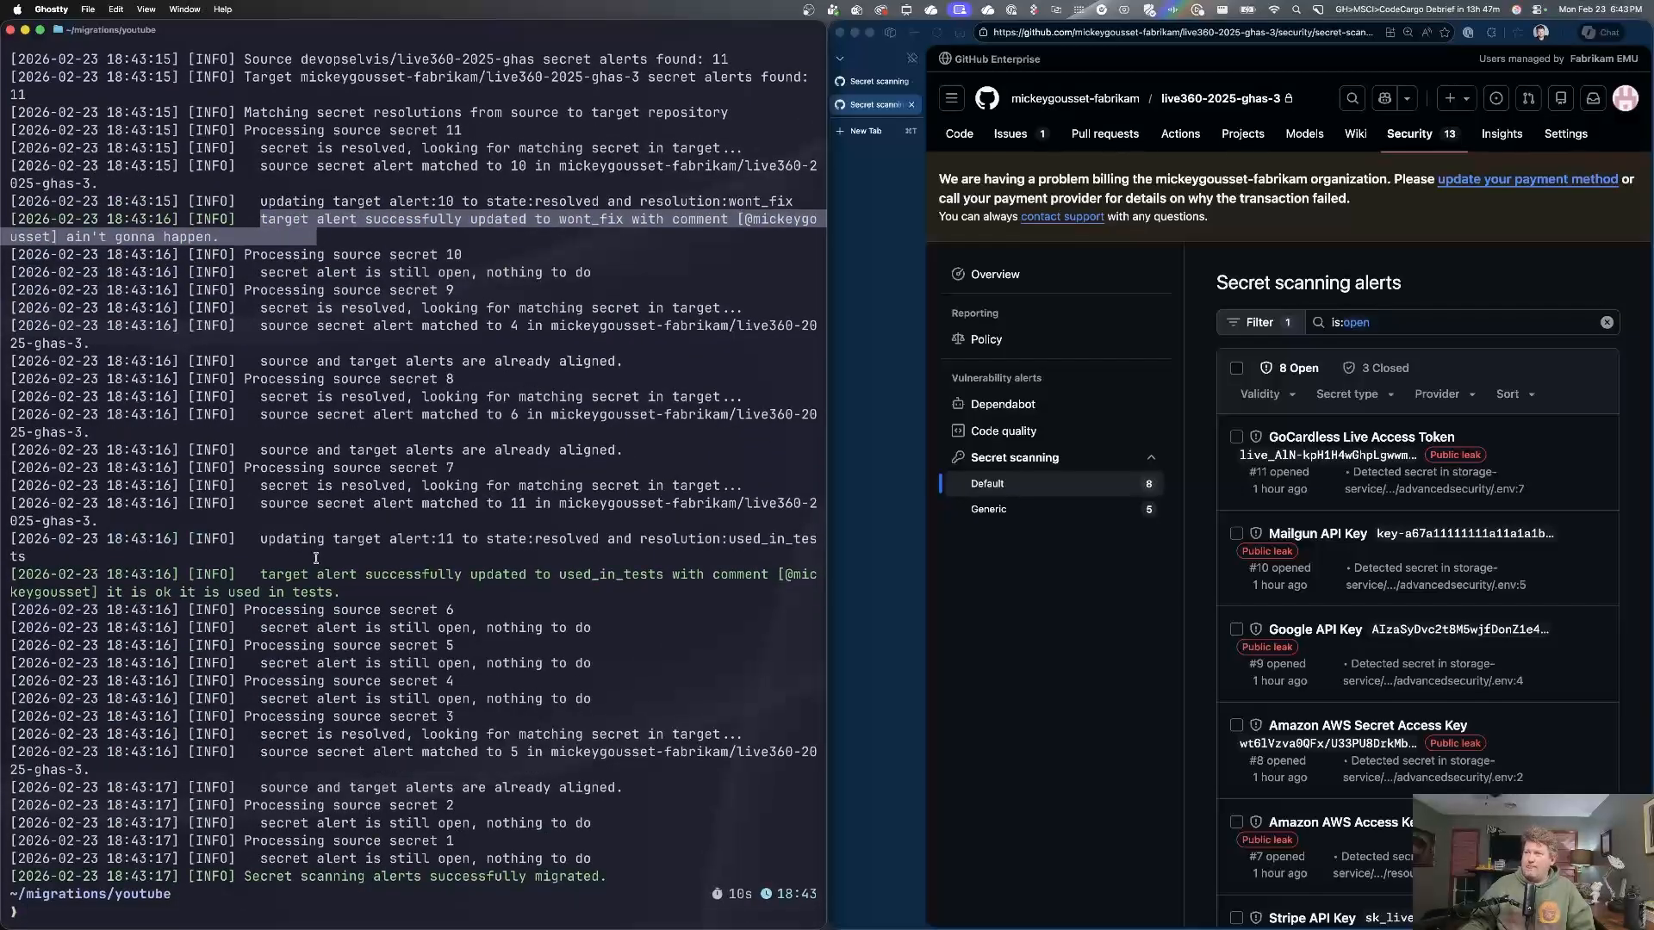
Reload the secret scanning alerts of live360-2025-ghas-3 in the browser and examine the open and closed counts.
left_click(1207, 416)
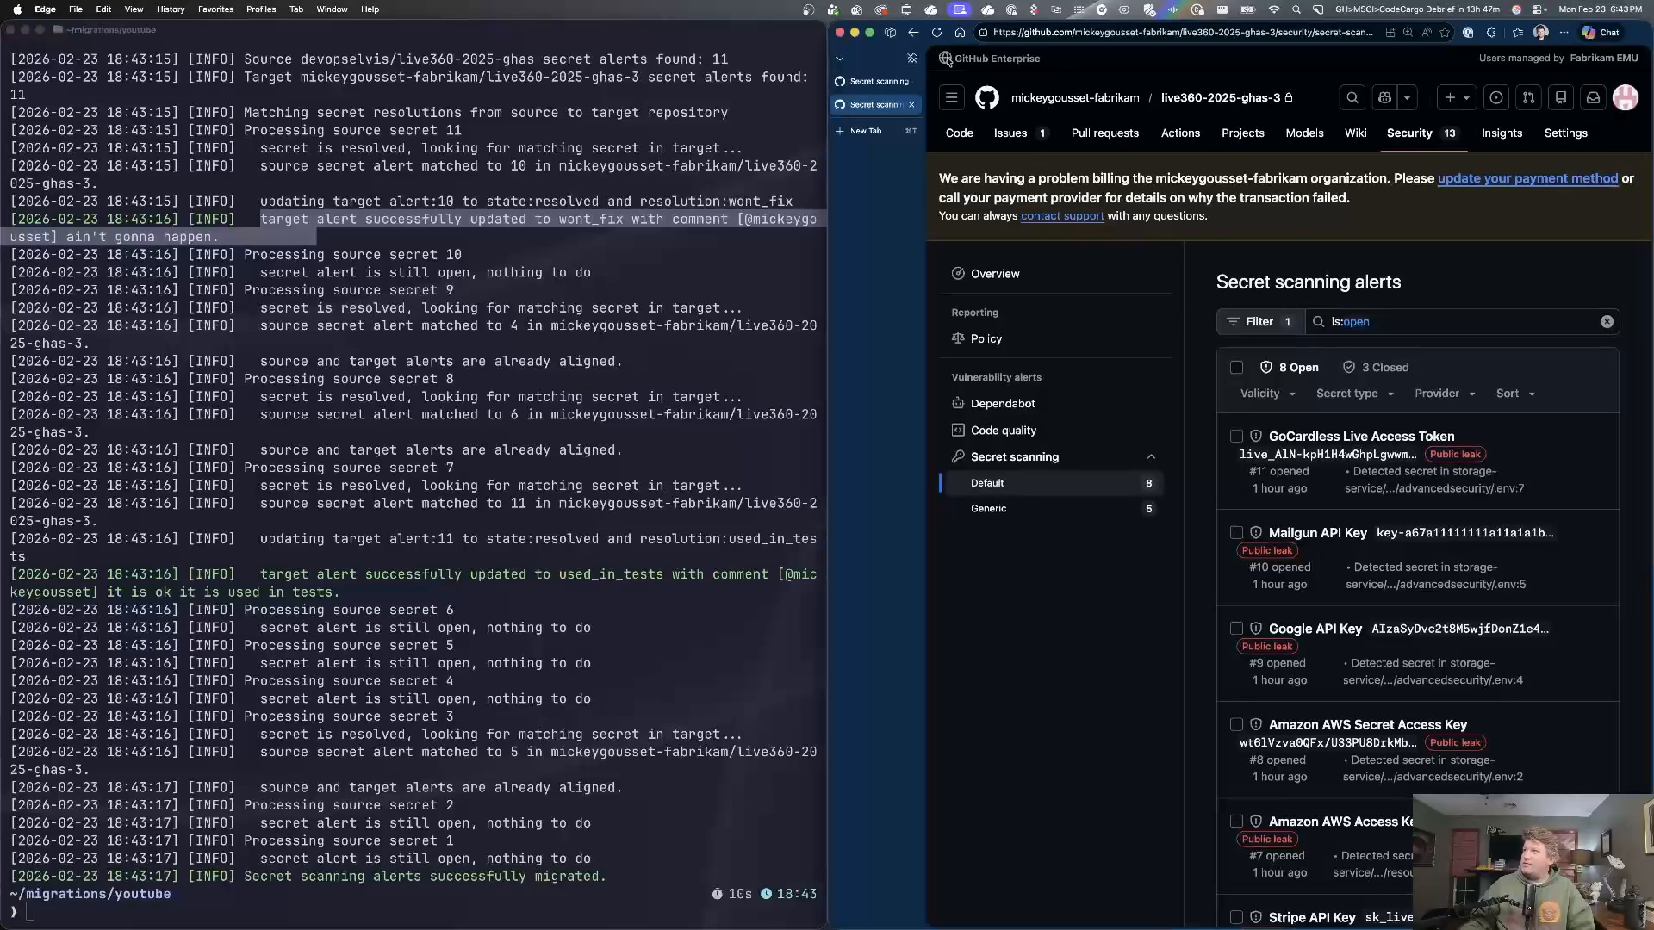
left_click(942, 34)
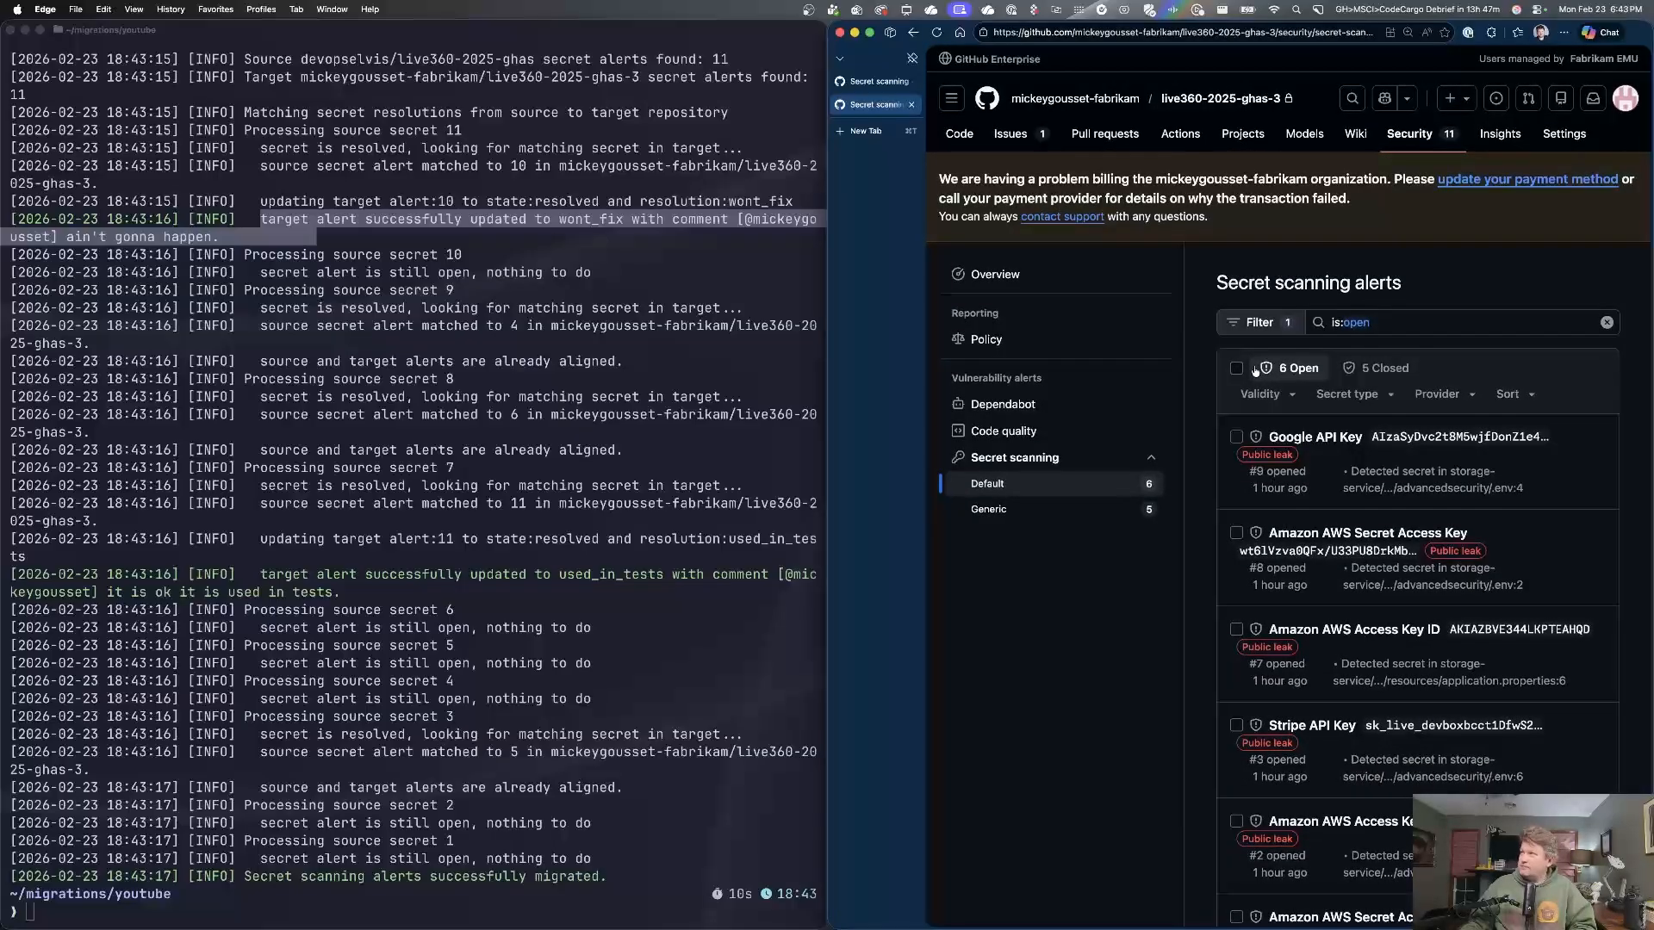
key("ctrl+alt+a")
mouse_move(1274, 351)
left_mouse_down()
mouse_move(1306, 386)
mouse_move(1258, 354)
left_mouse_up()
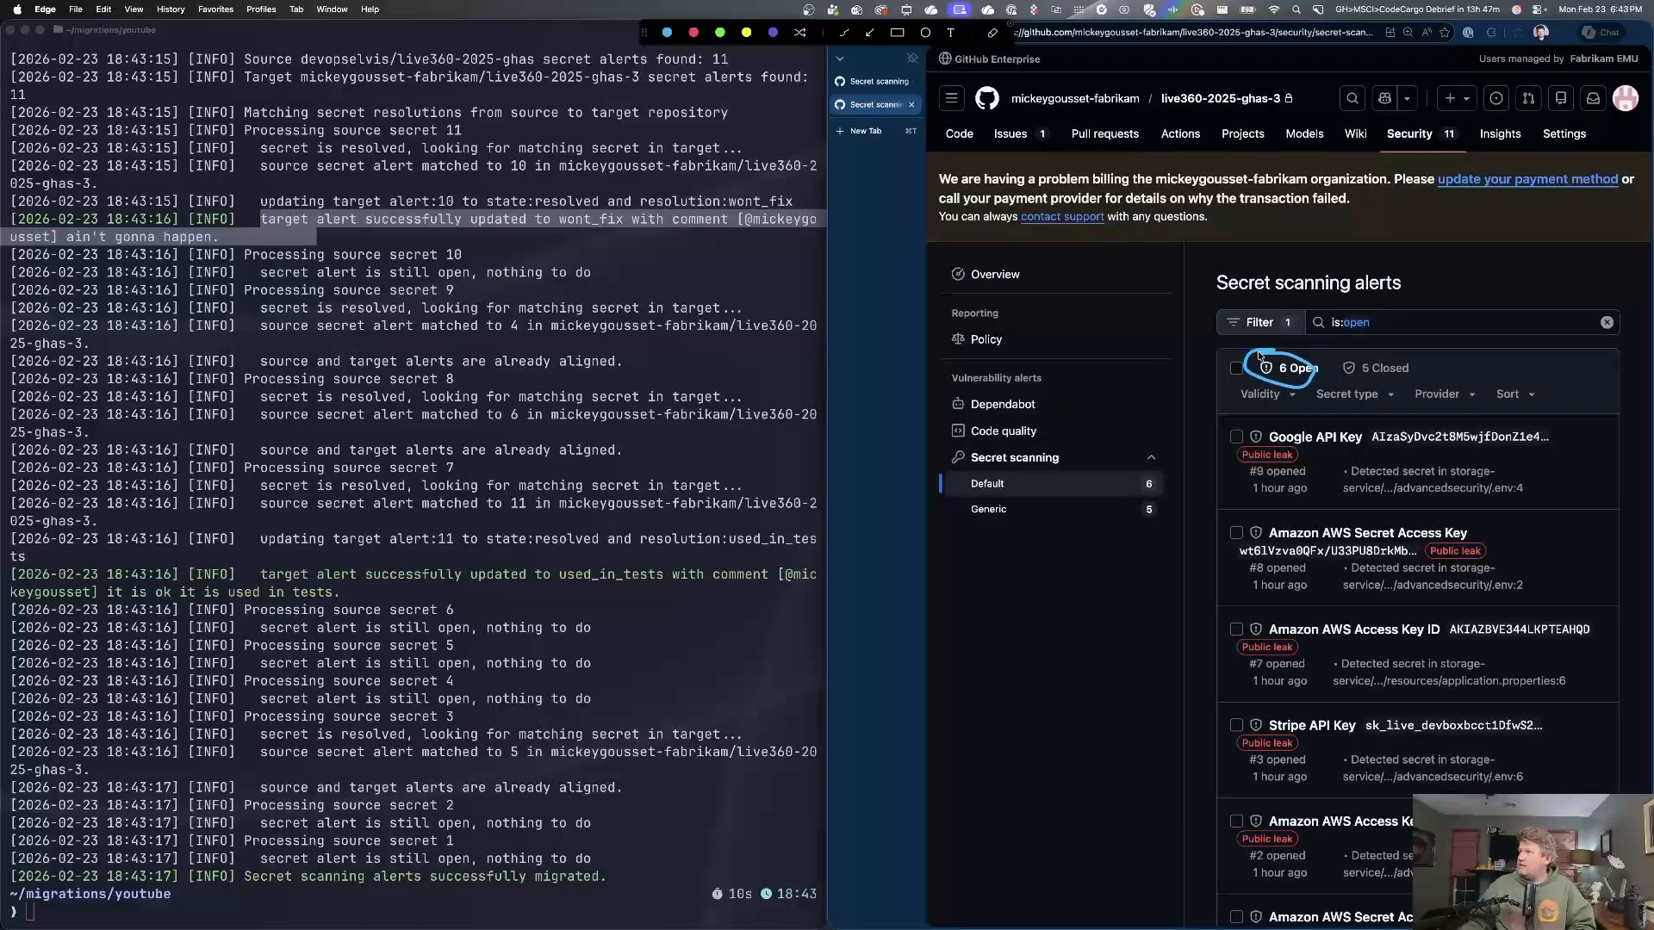
mouse_move(1360, 346)
left_mouse_down()
mouse_move(1331, 361)
mouse_move(1434, 392)
mouse_move(1378, 343)
left_mouse_up()
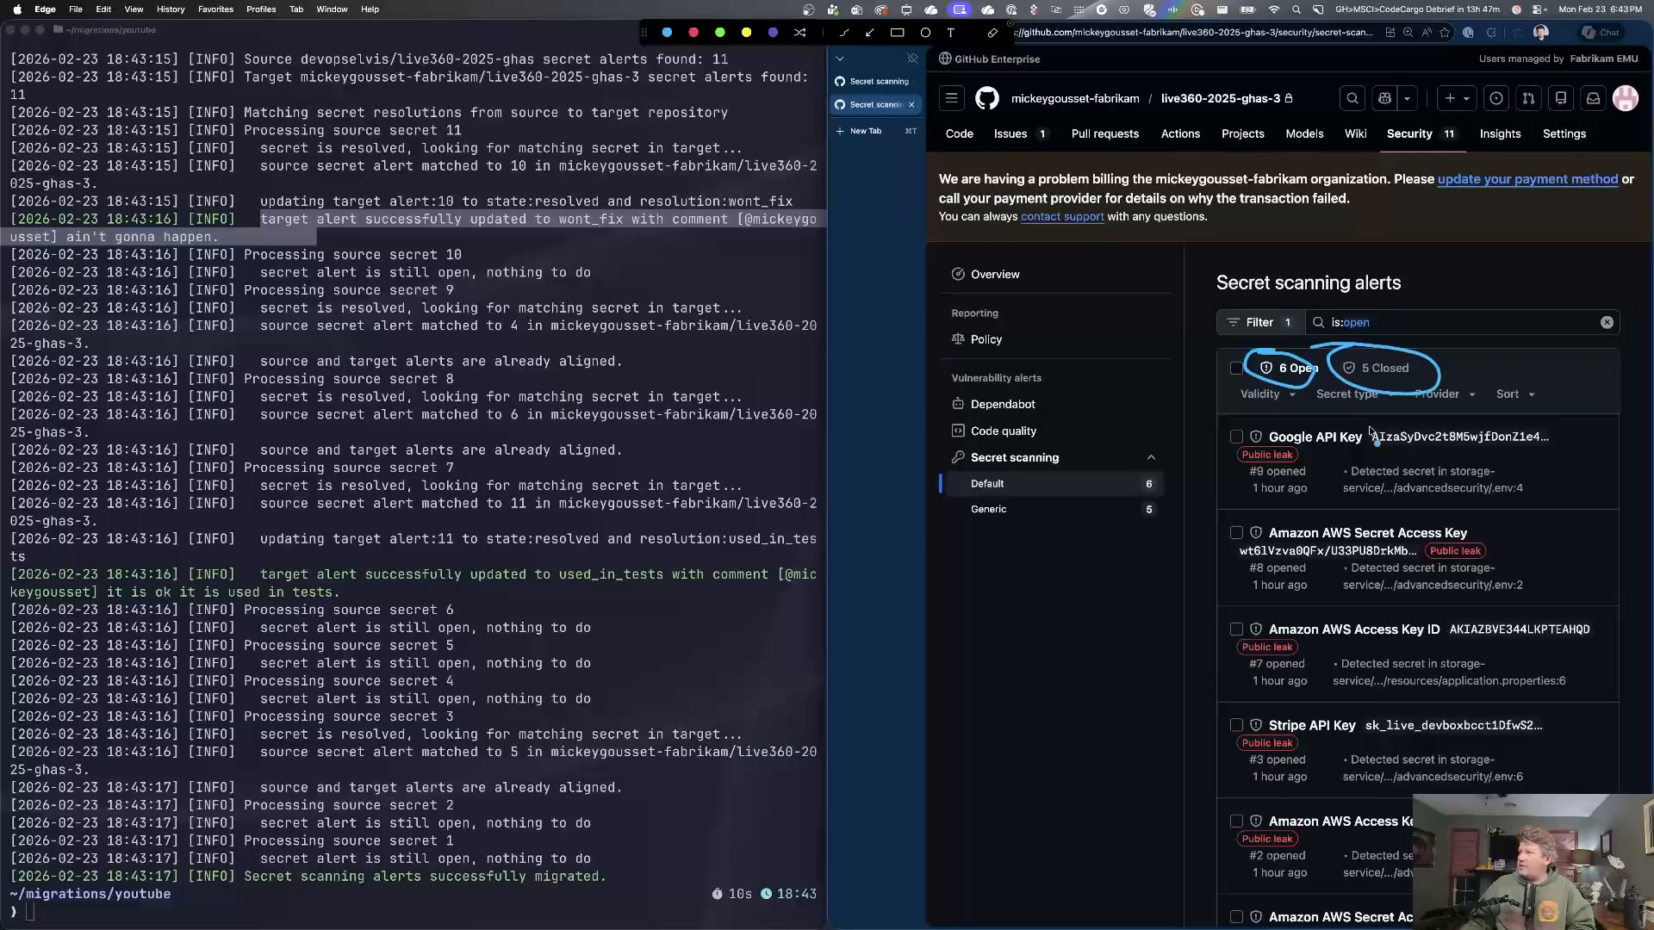
key("Escape")
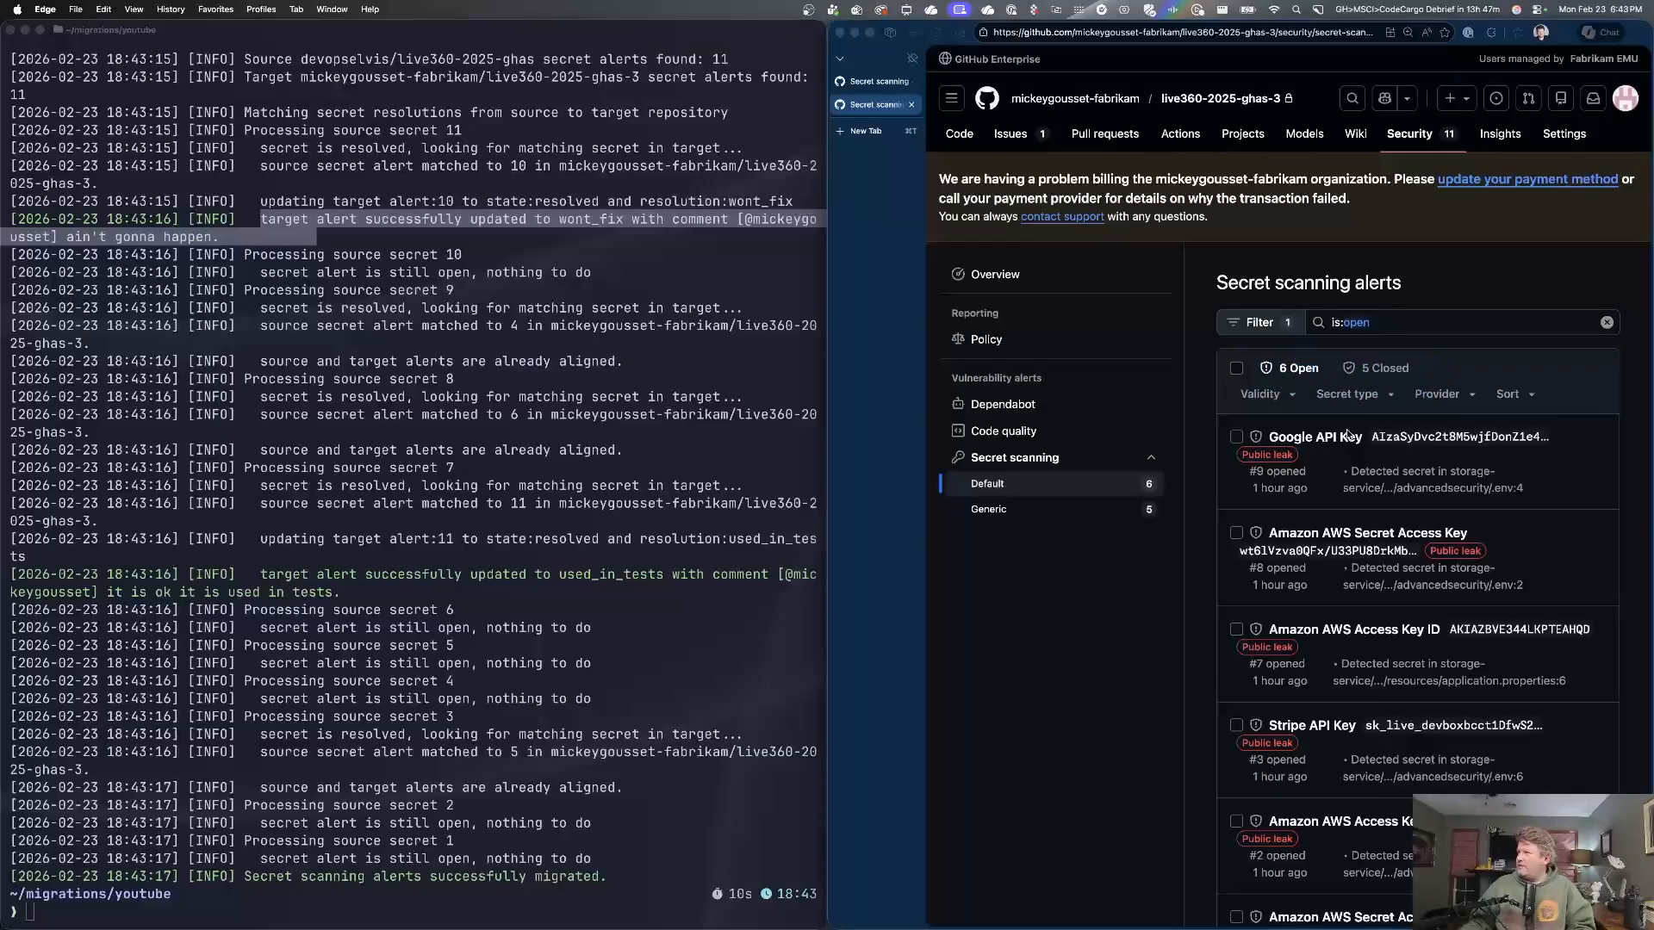
List the closed alerts of live360-2025-ghas-3 and examine the closure reasons of the GoCardless and Mailgun alerts.
left_click(1370, 374)
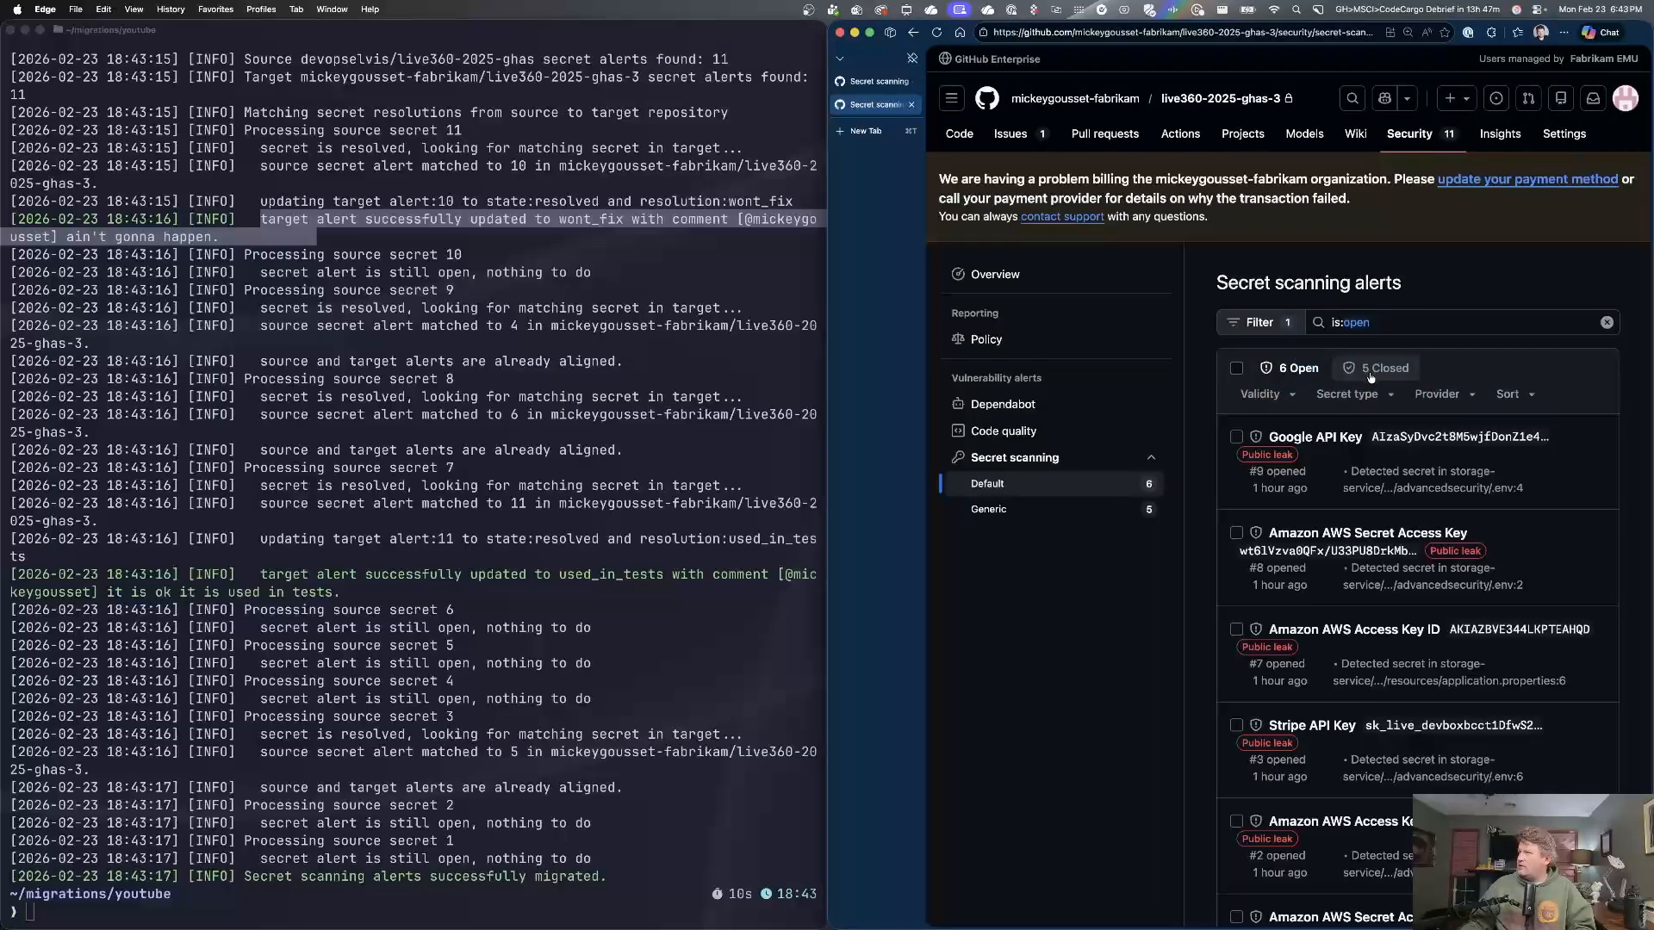
left_click(1371, 374)
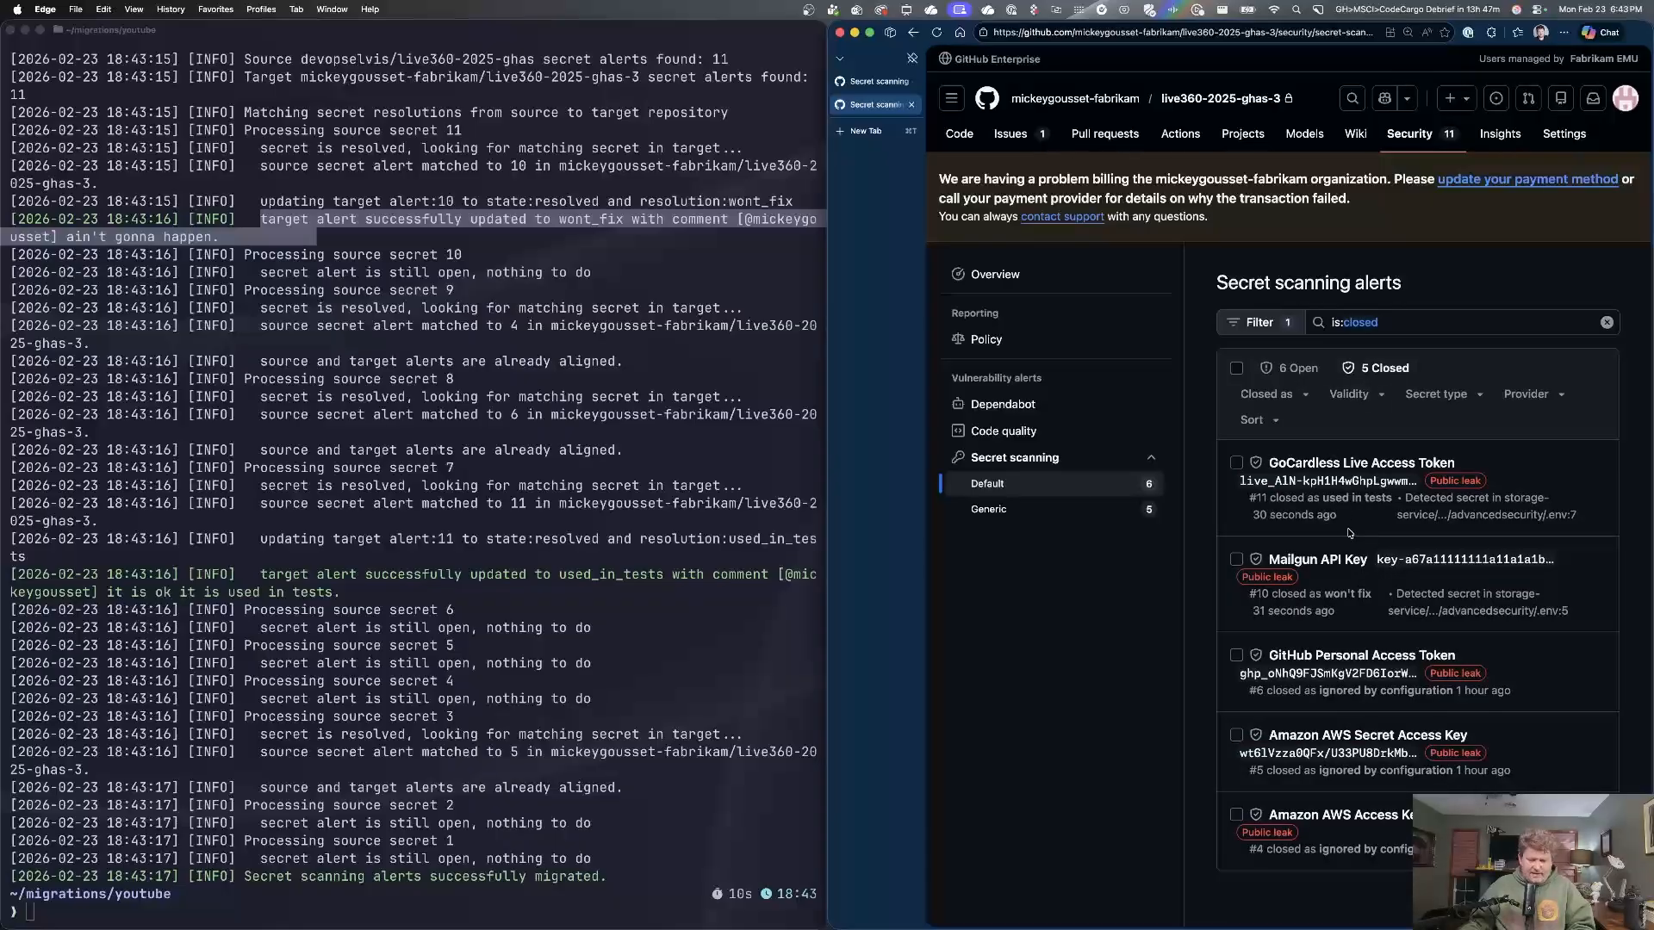
key("ctrl+alt+a")
mouse_move(1349, 483)
left_mouse_down()
mouse_move(1271, 482)
mouse_move(1395, 510)
mouse_move(1289, 469)
left_mouse_up()
mouse_move(1349, 586)
left_mouse_down()
mouse_move(1344, 561)
mouse_move(1224, 603)
mouse_move(1231, 538)
left_mouse_up()
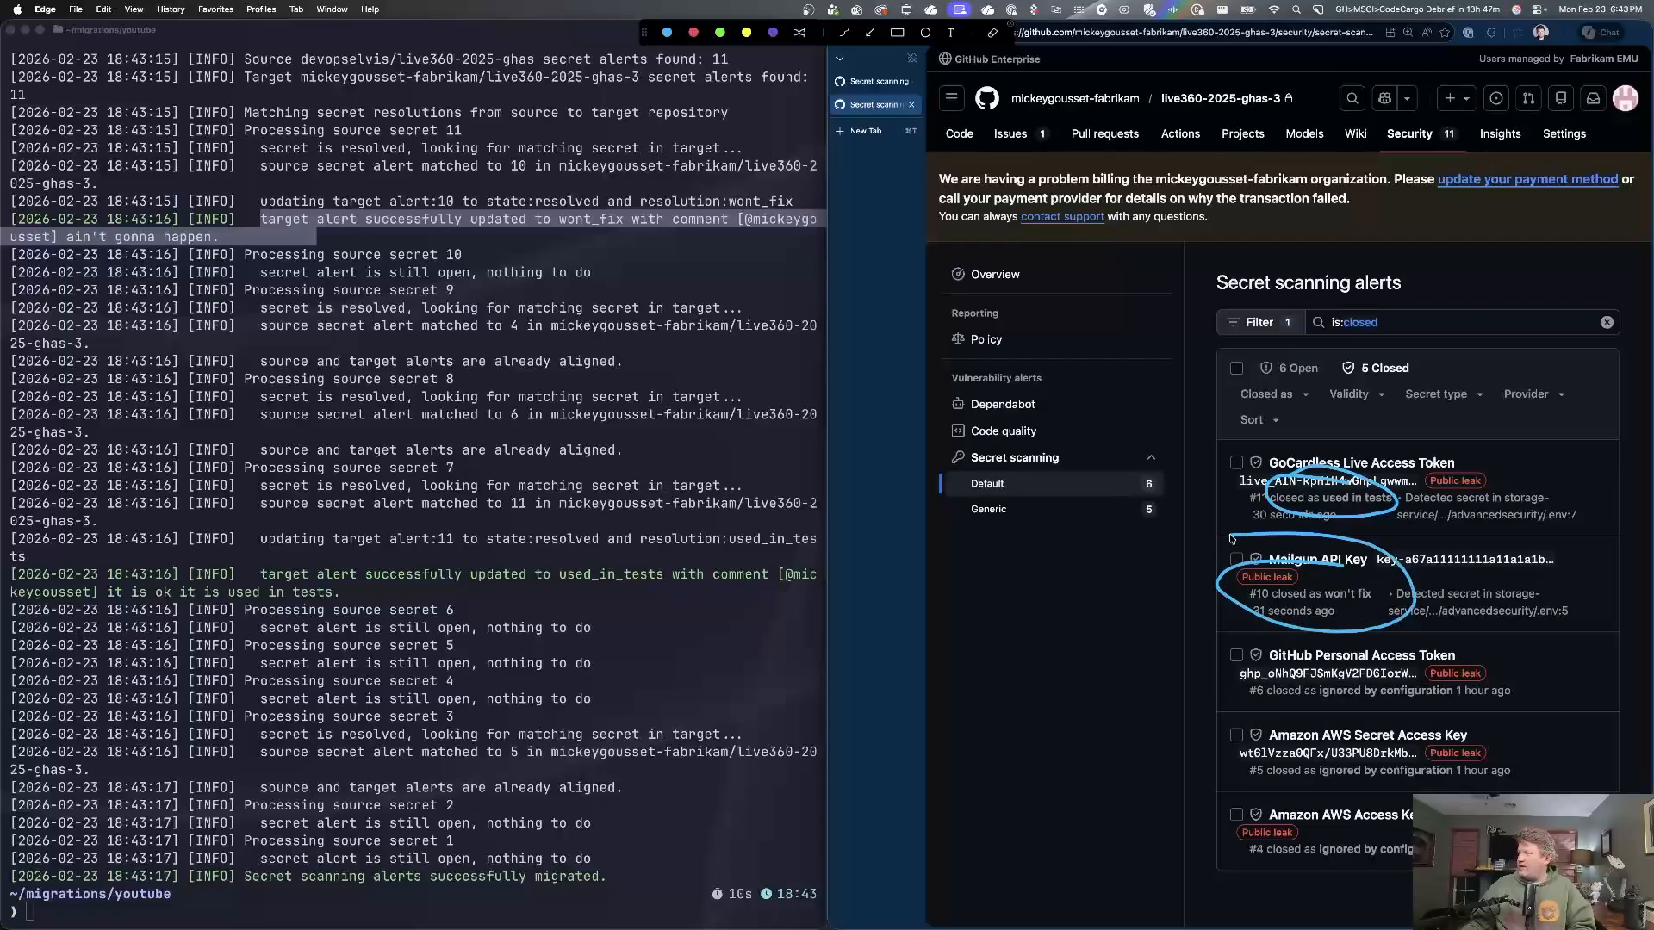
key("Escape")
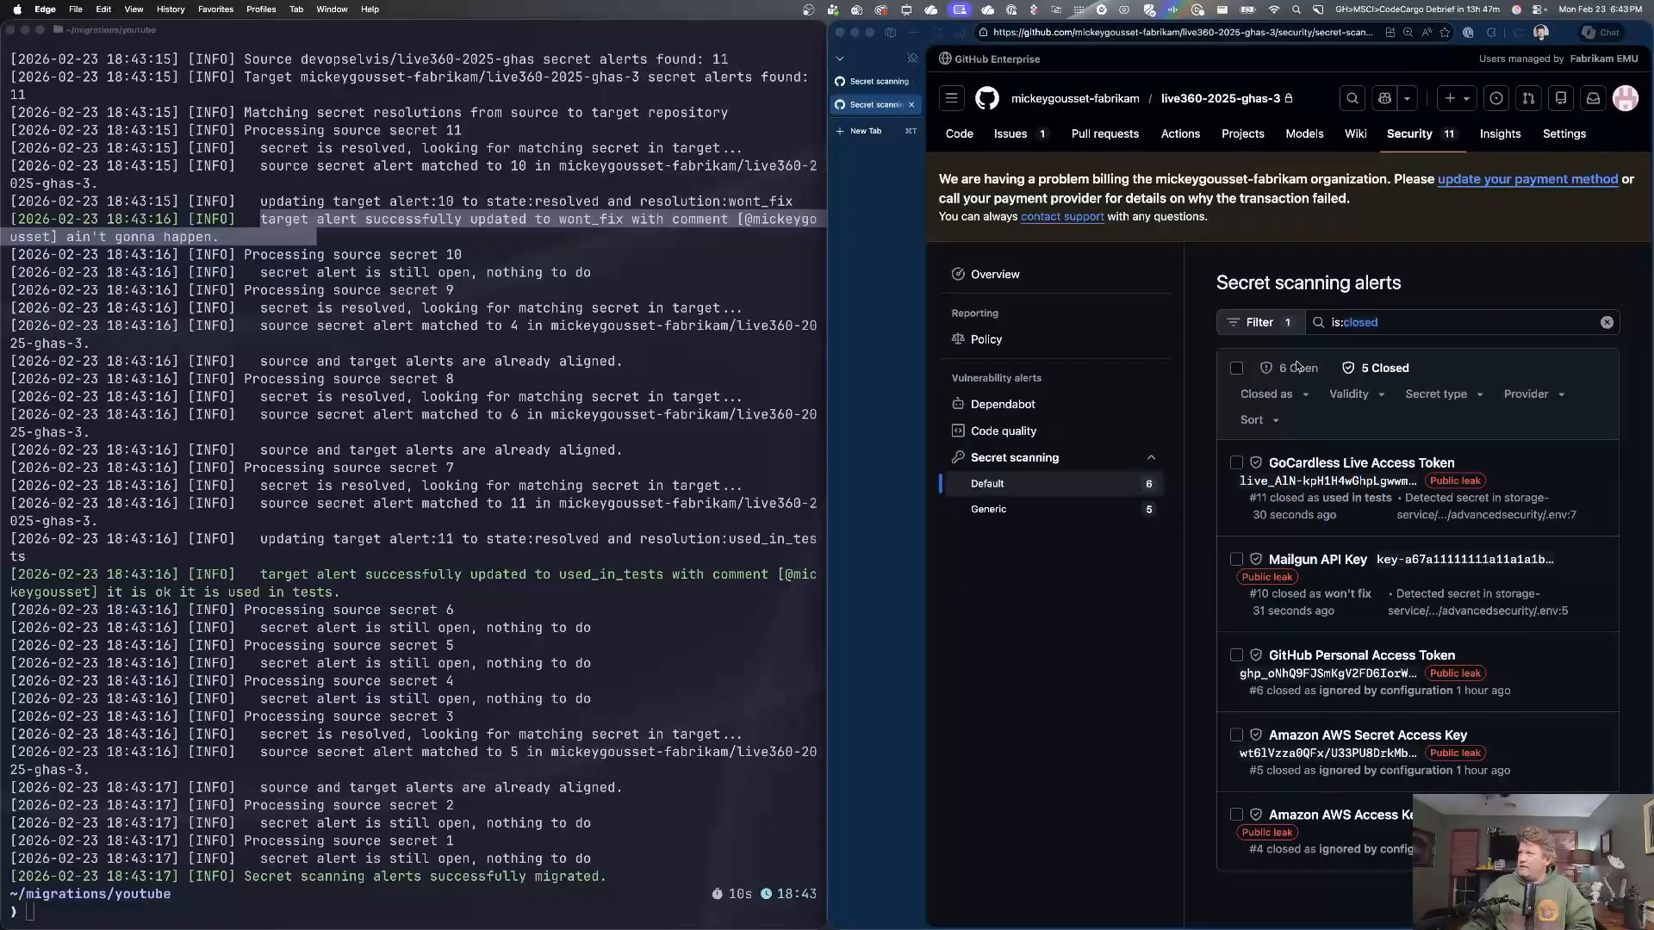
Review the open alerts of live360-2025-ghas-3, then return to the source repository devopselvis/live360-2025-ghas.
left_click(1296, 369)
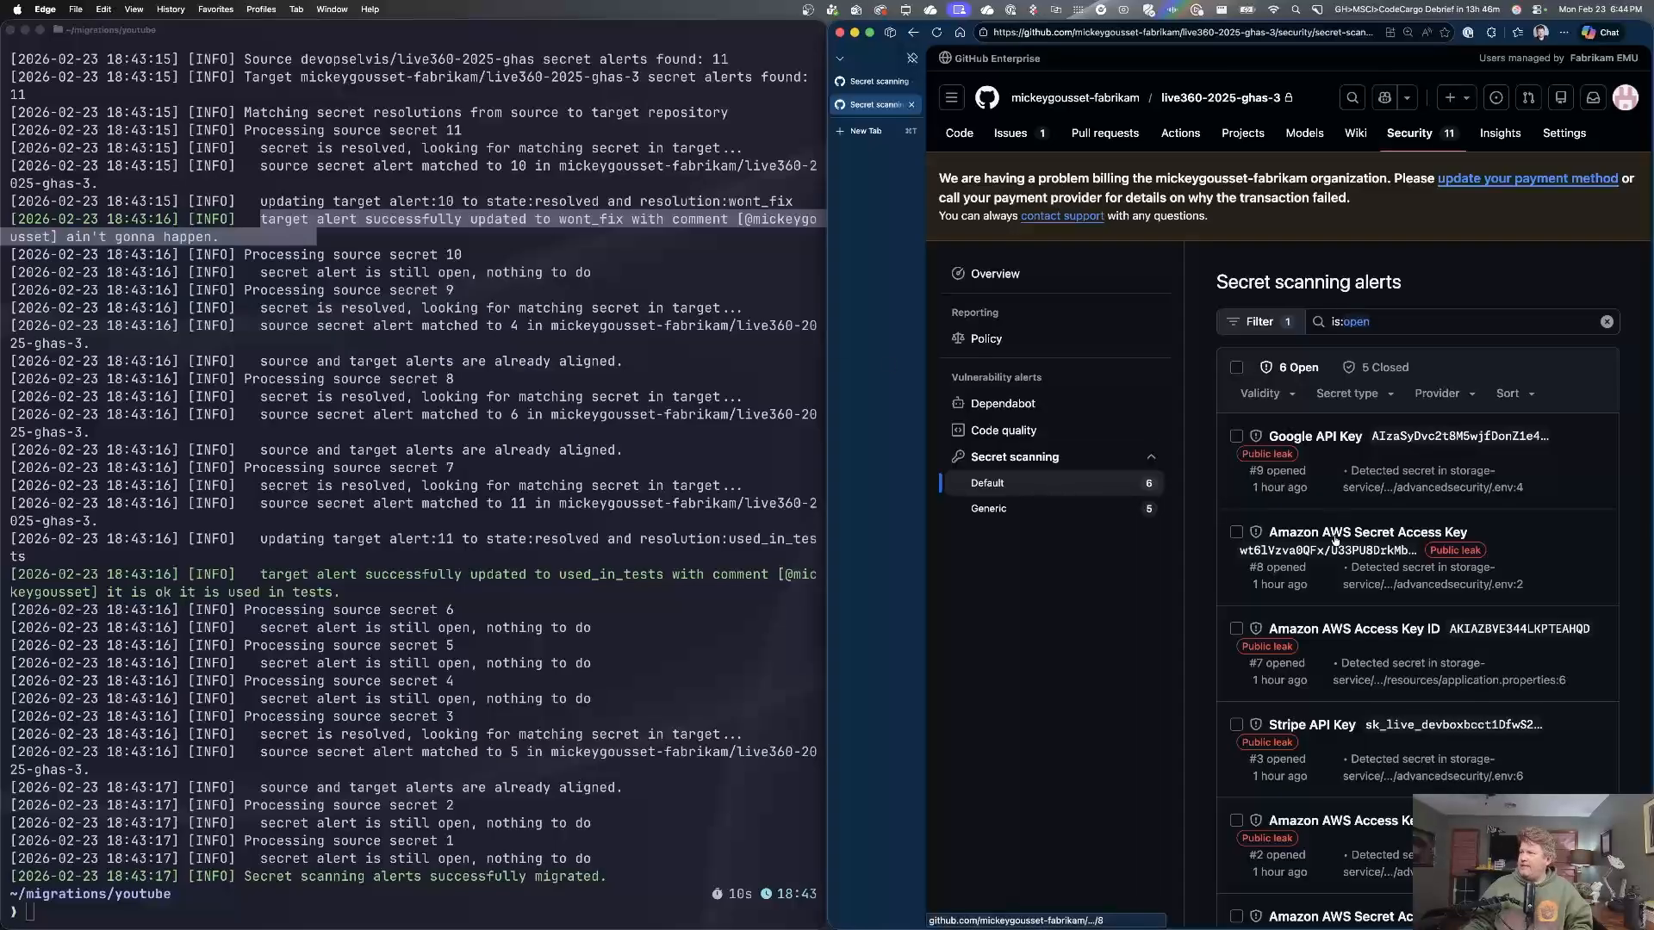
scroll(1199, 436, "down", 3)
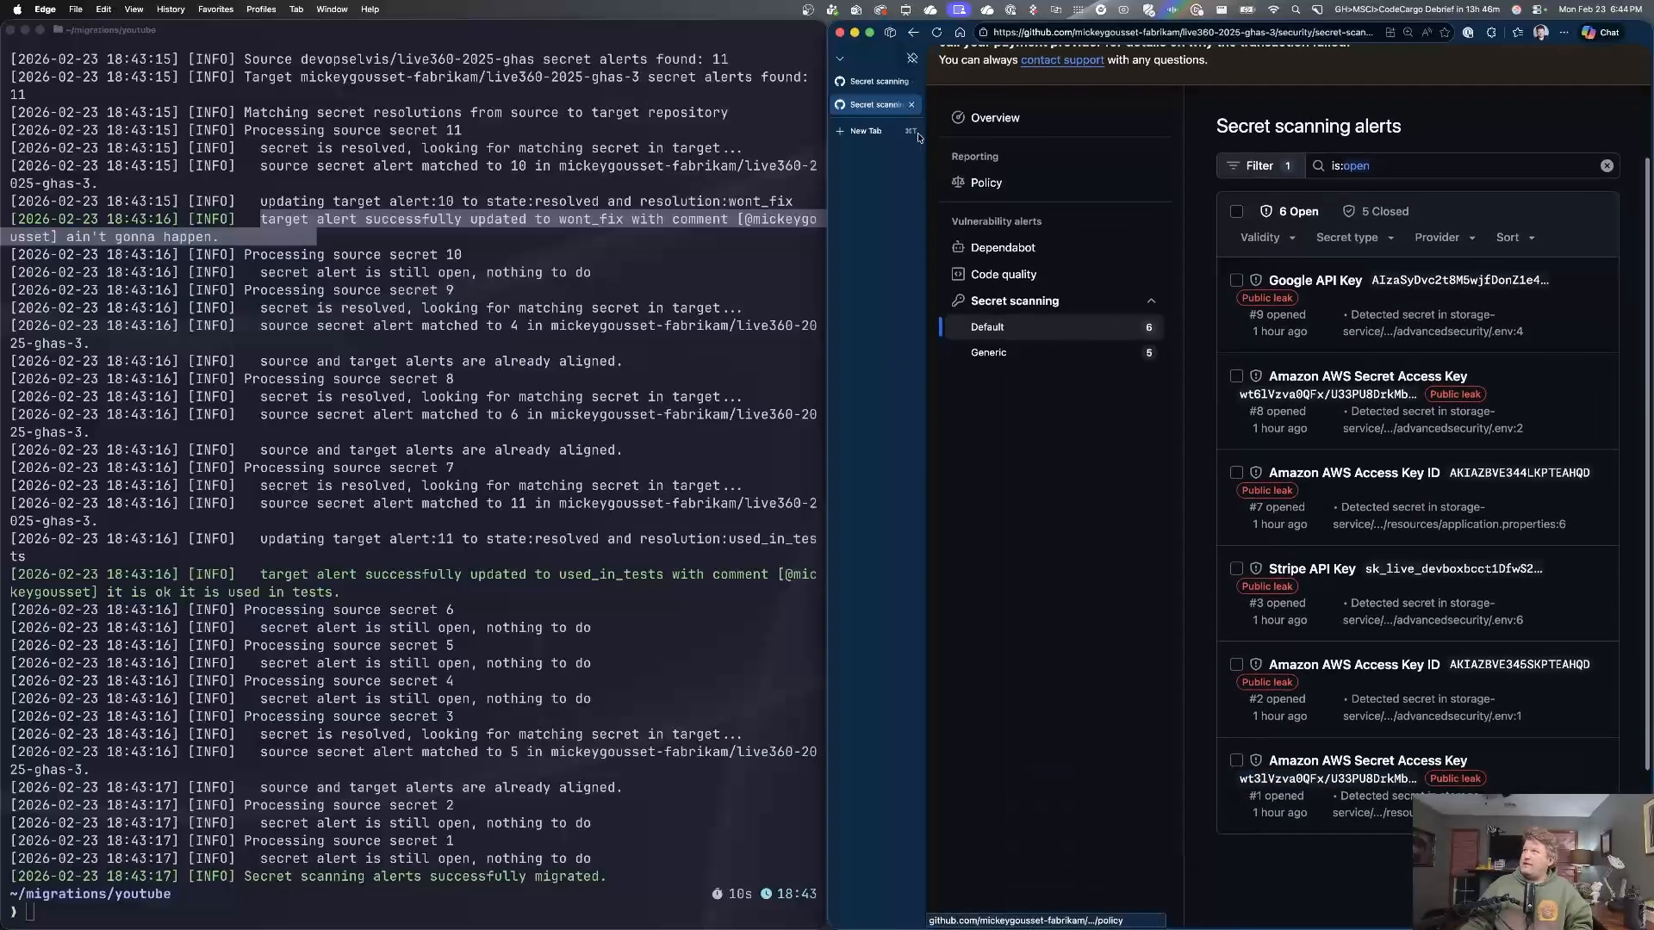
scroll(1199, 436, "up", 3)
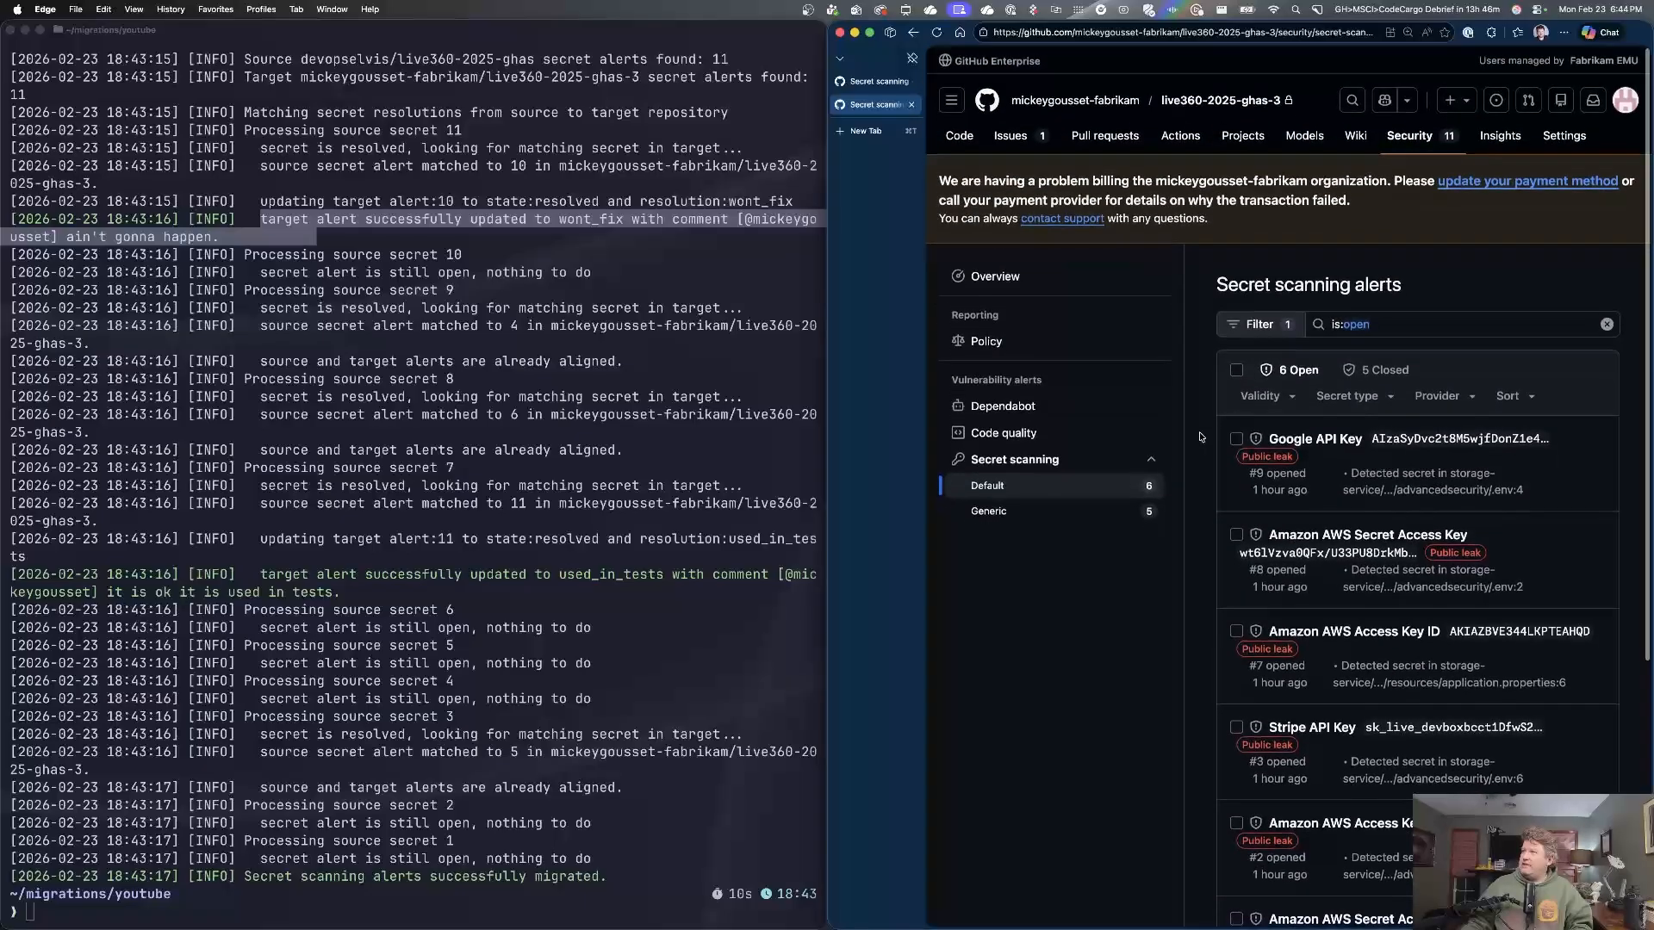
left_click(874, 82)
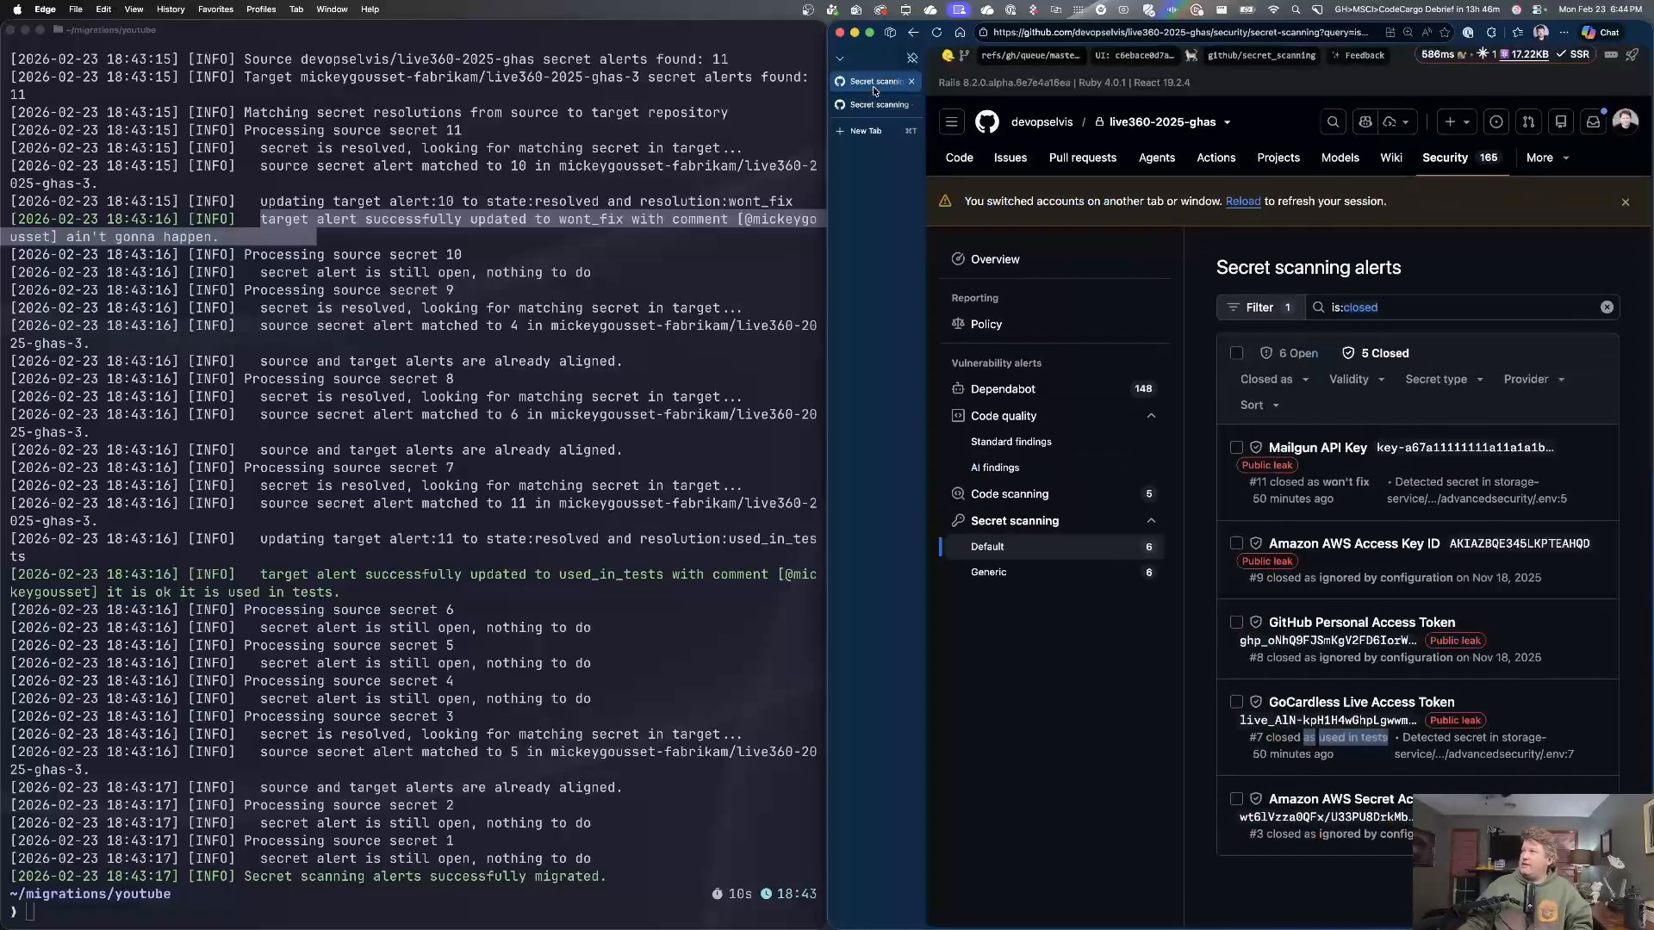
Try to list the open secret scanning alerts of the source repository live360-2025-ghas.
left_click(1299, 362)
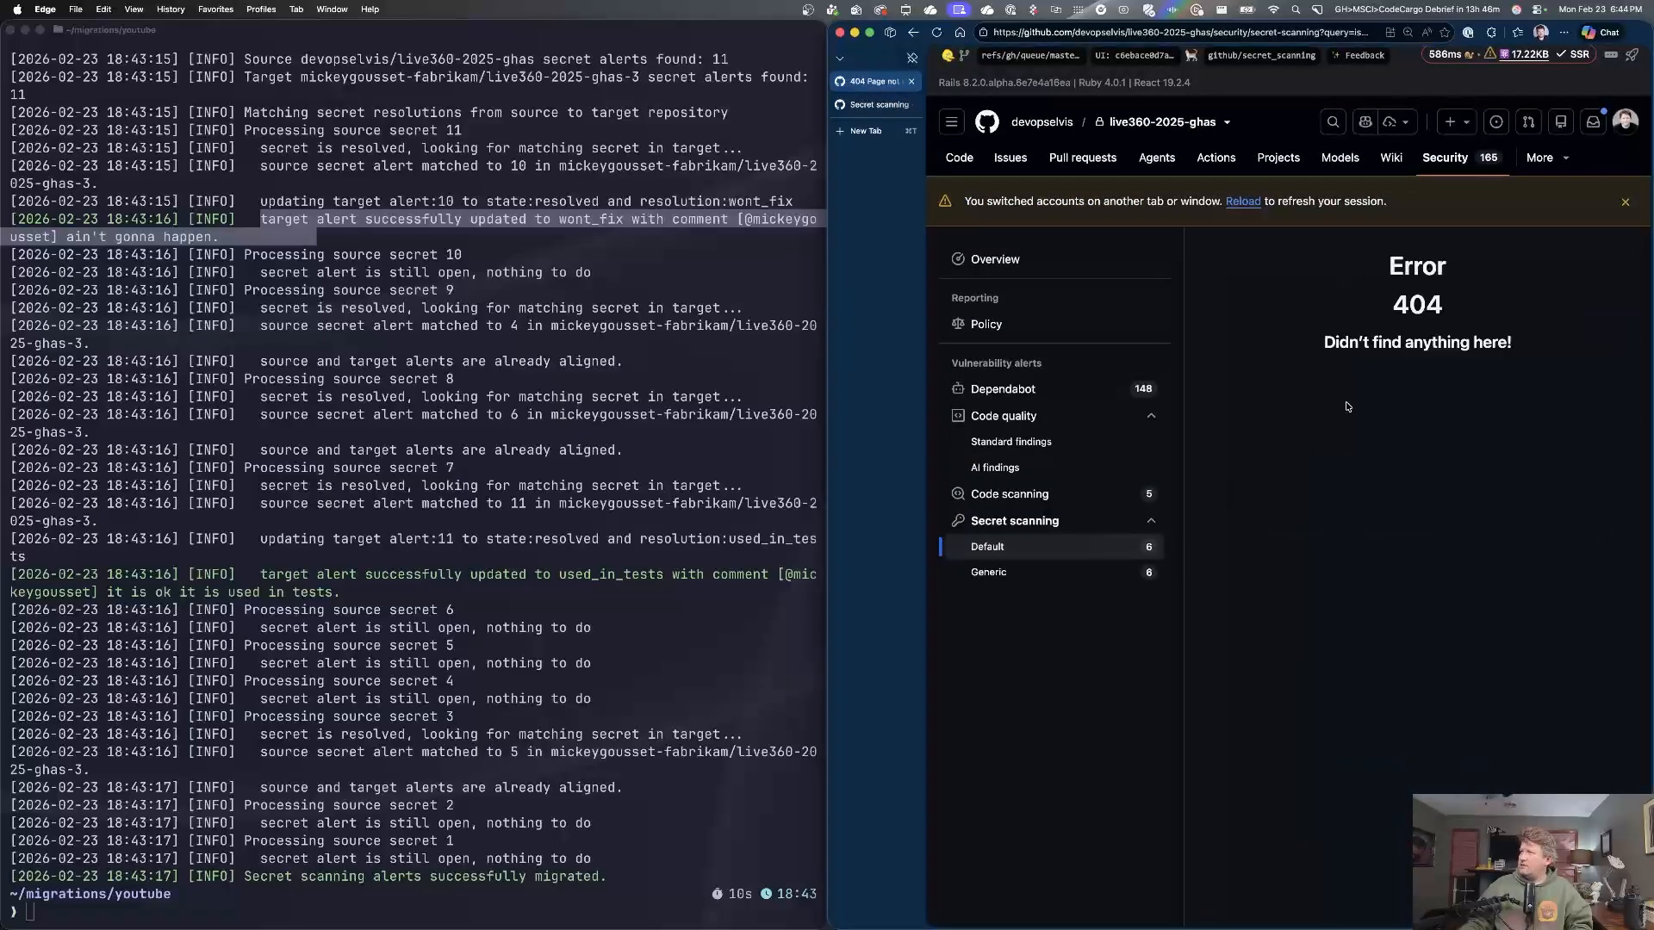
left_click(1625, 122)
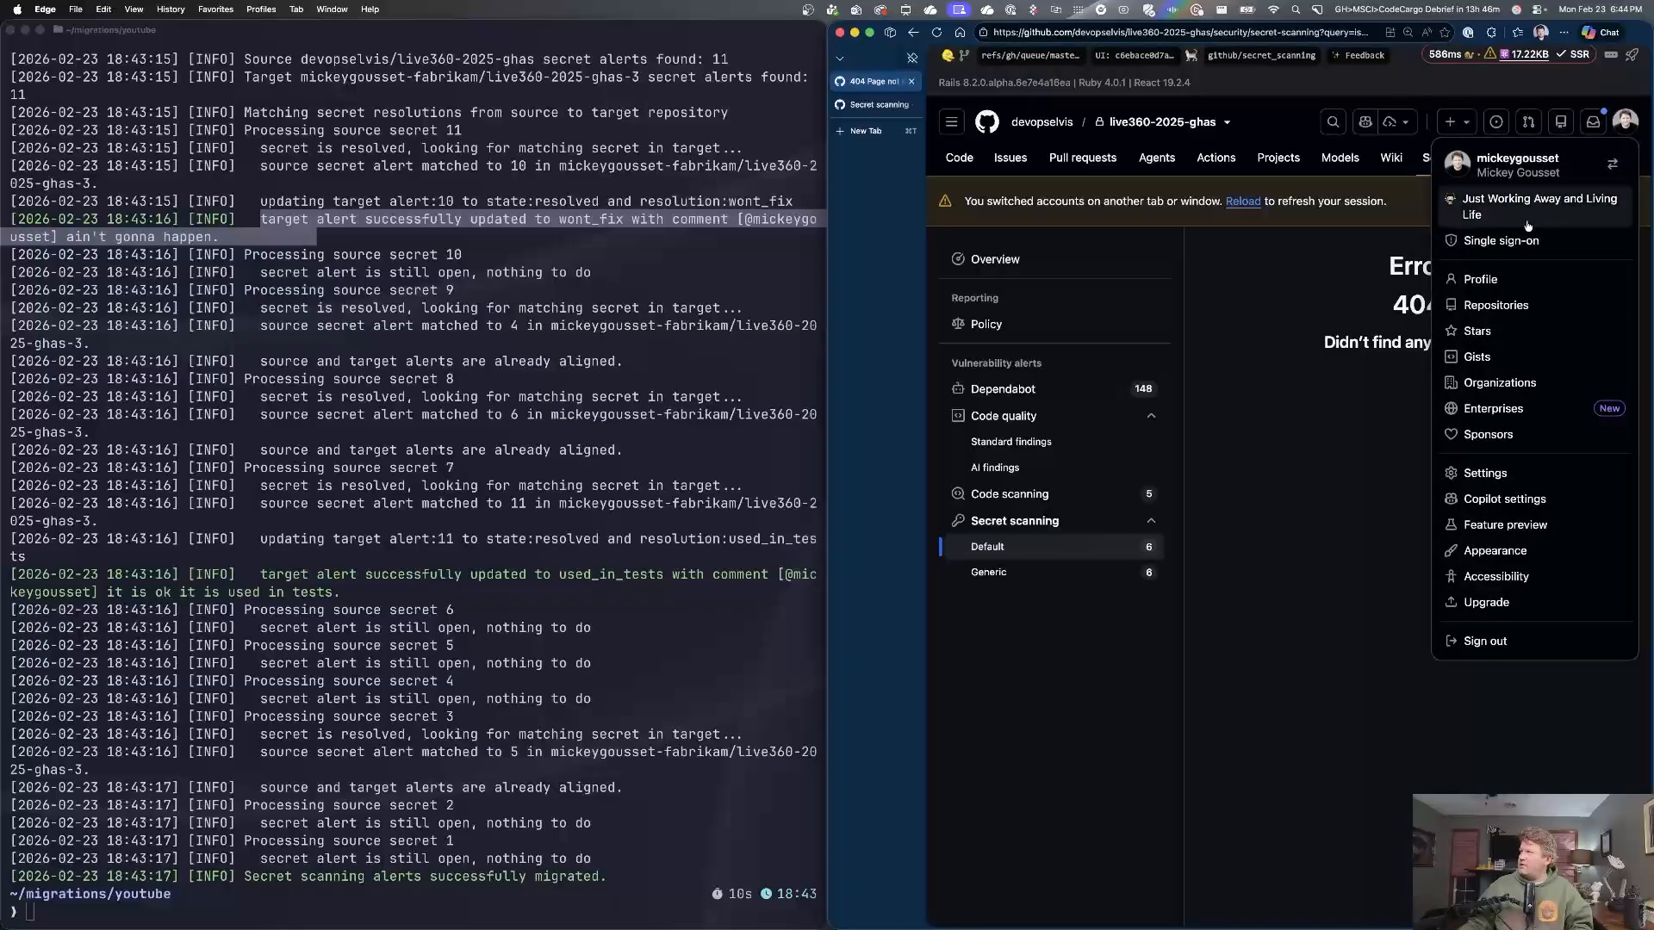
left_click(1288, 335)
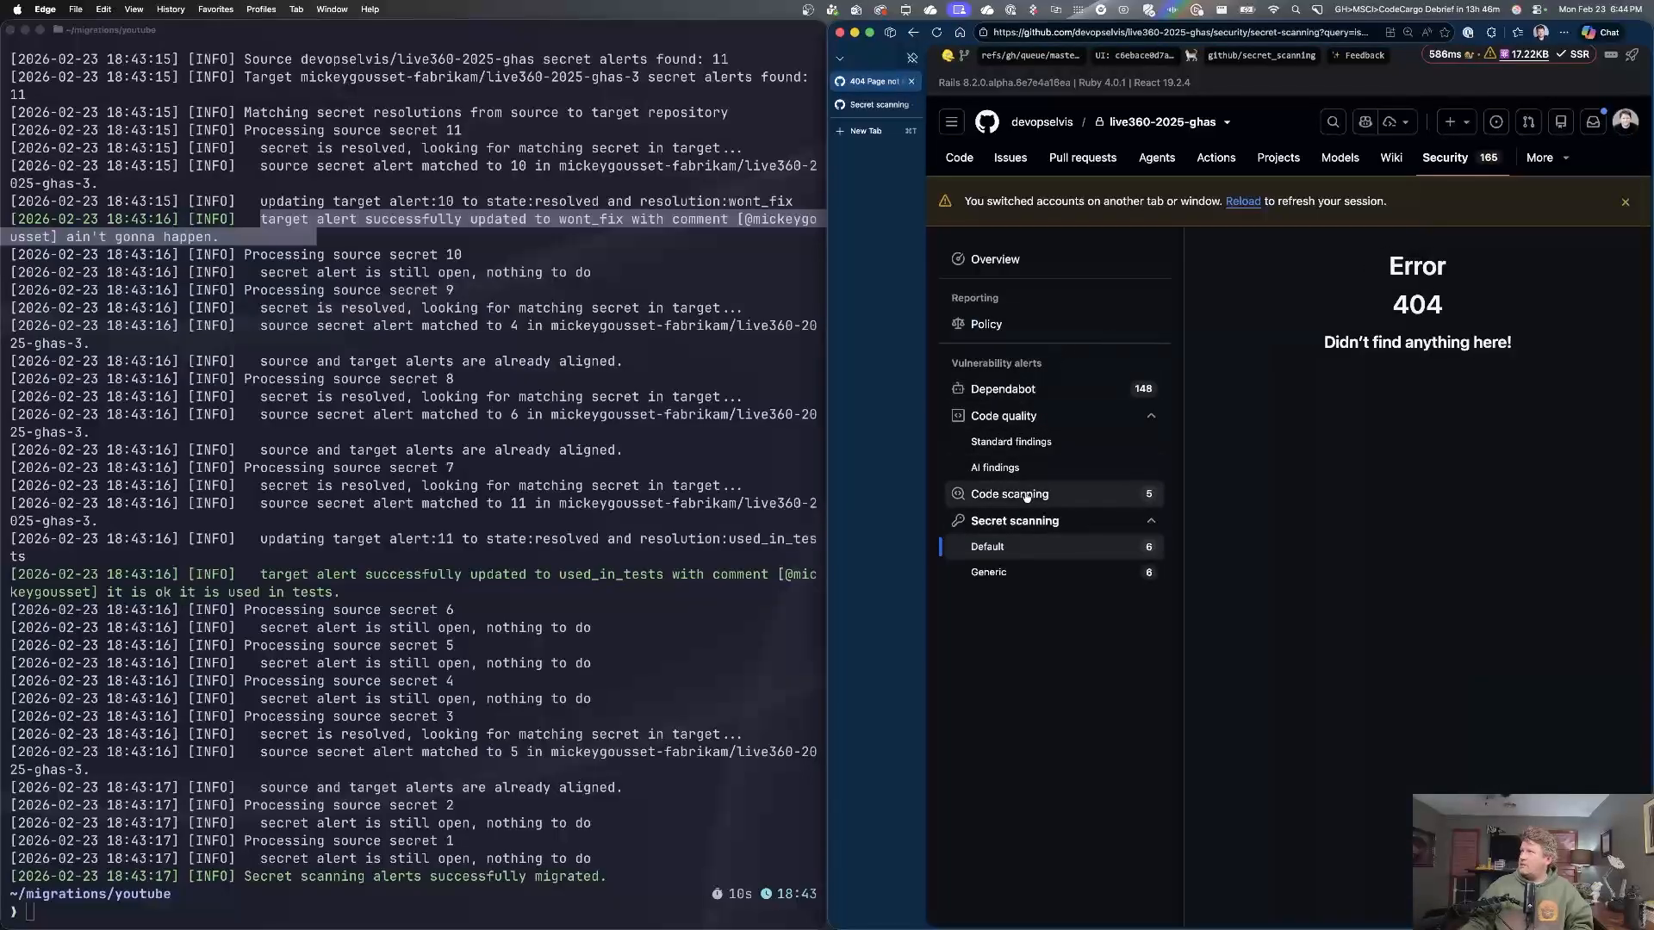
Reopen the source repository's security overview, switch to the non-Fabrikam GitHub account, and show its default secret scanning alerts.
left_click(1430, 160)
left_click(1627, 98)
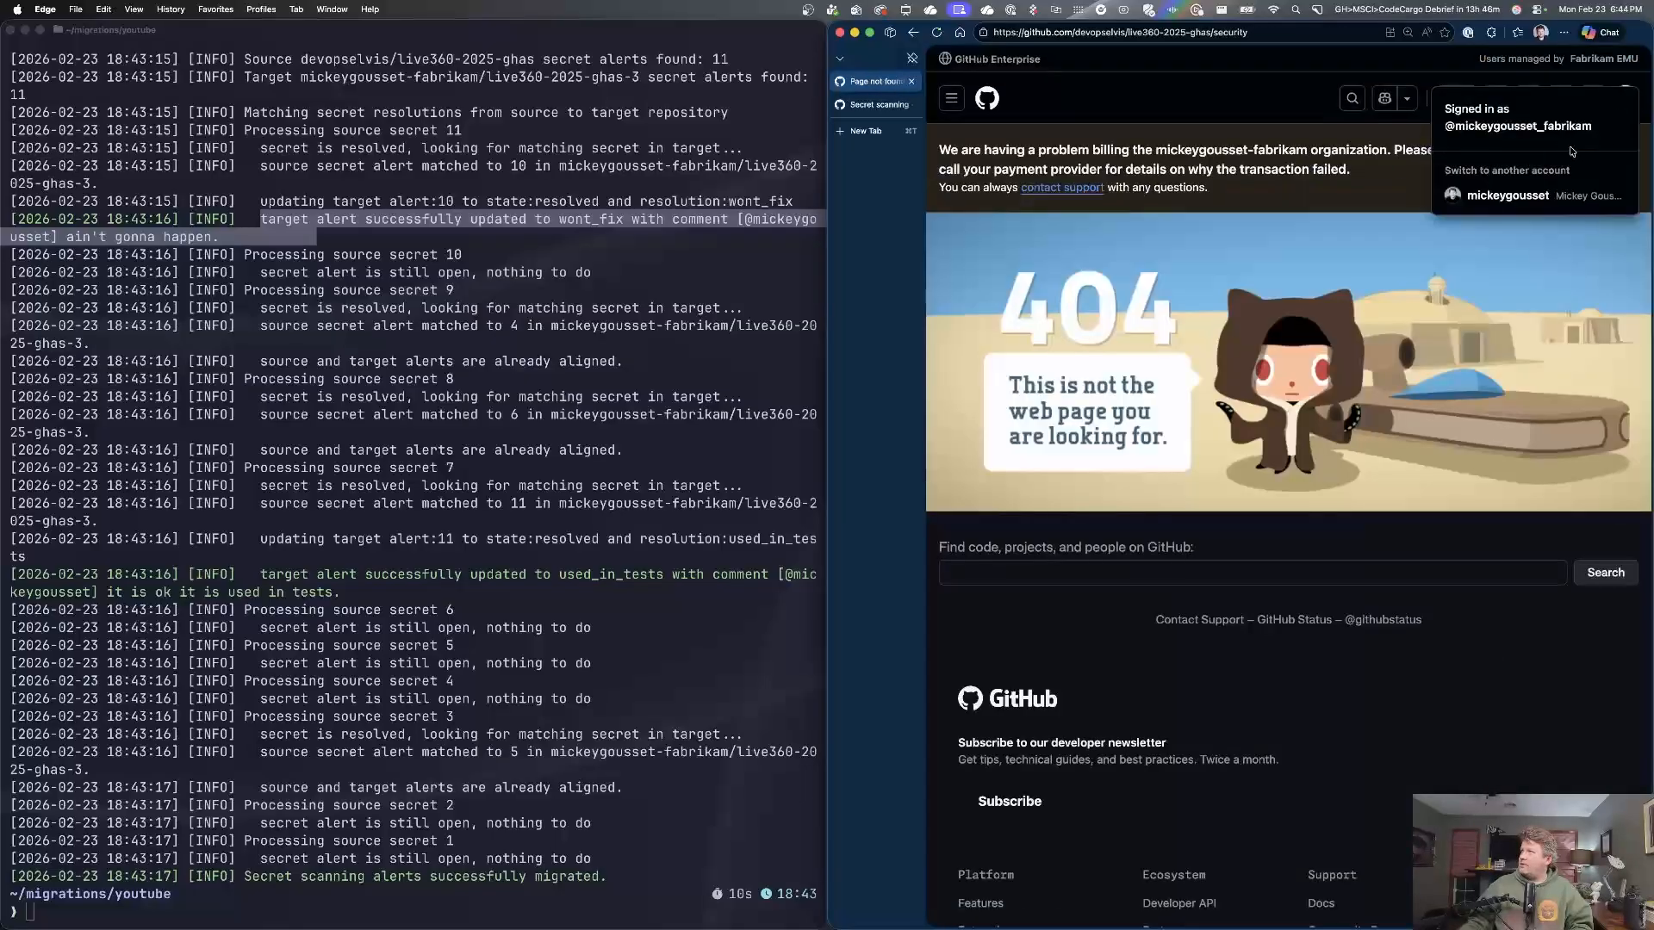
left_click(1518, 196)
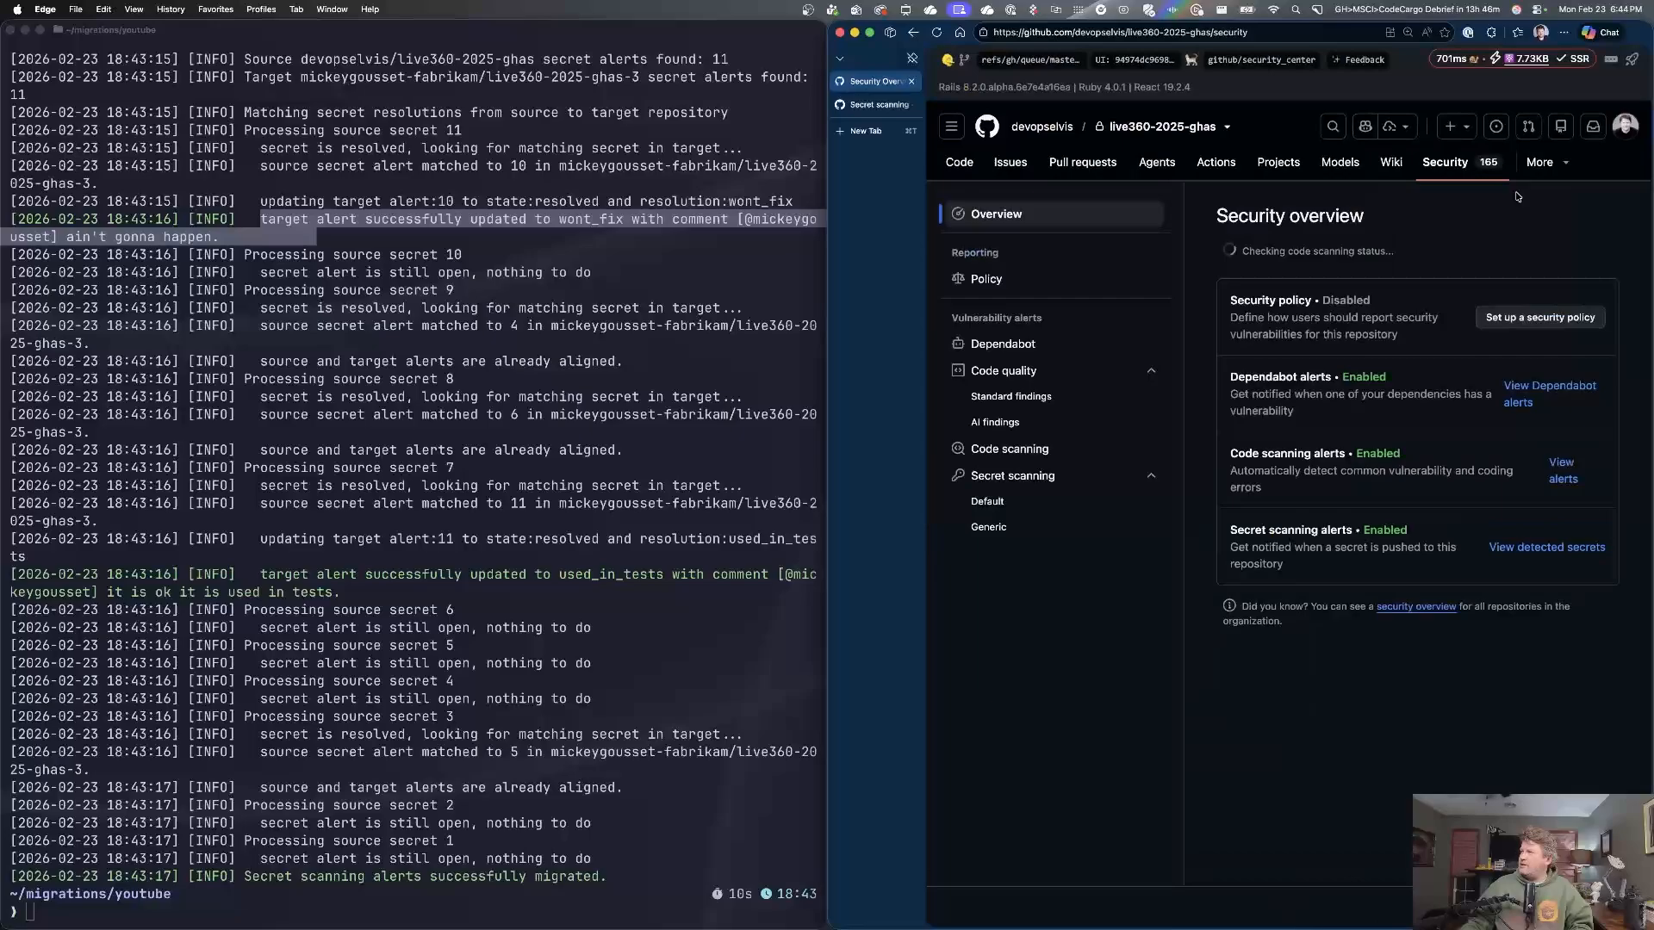
left_click(1040, 506)
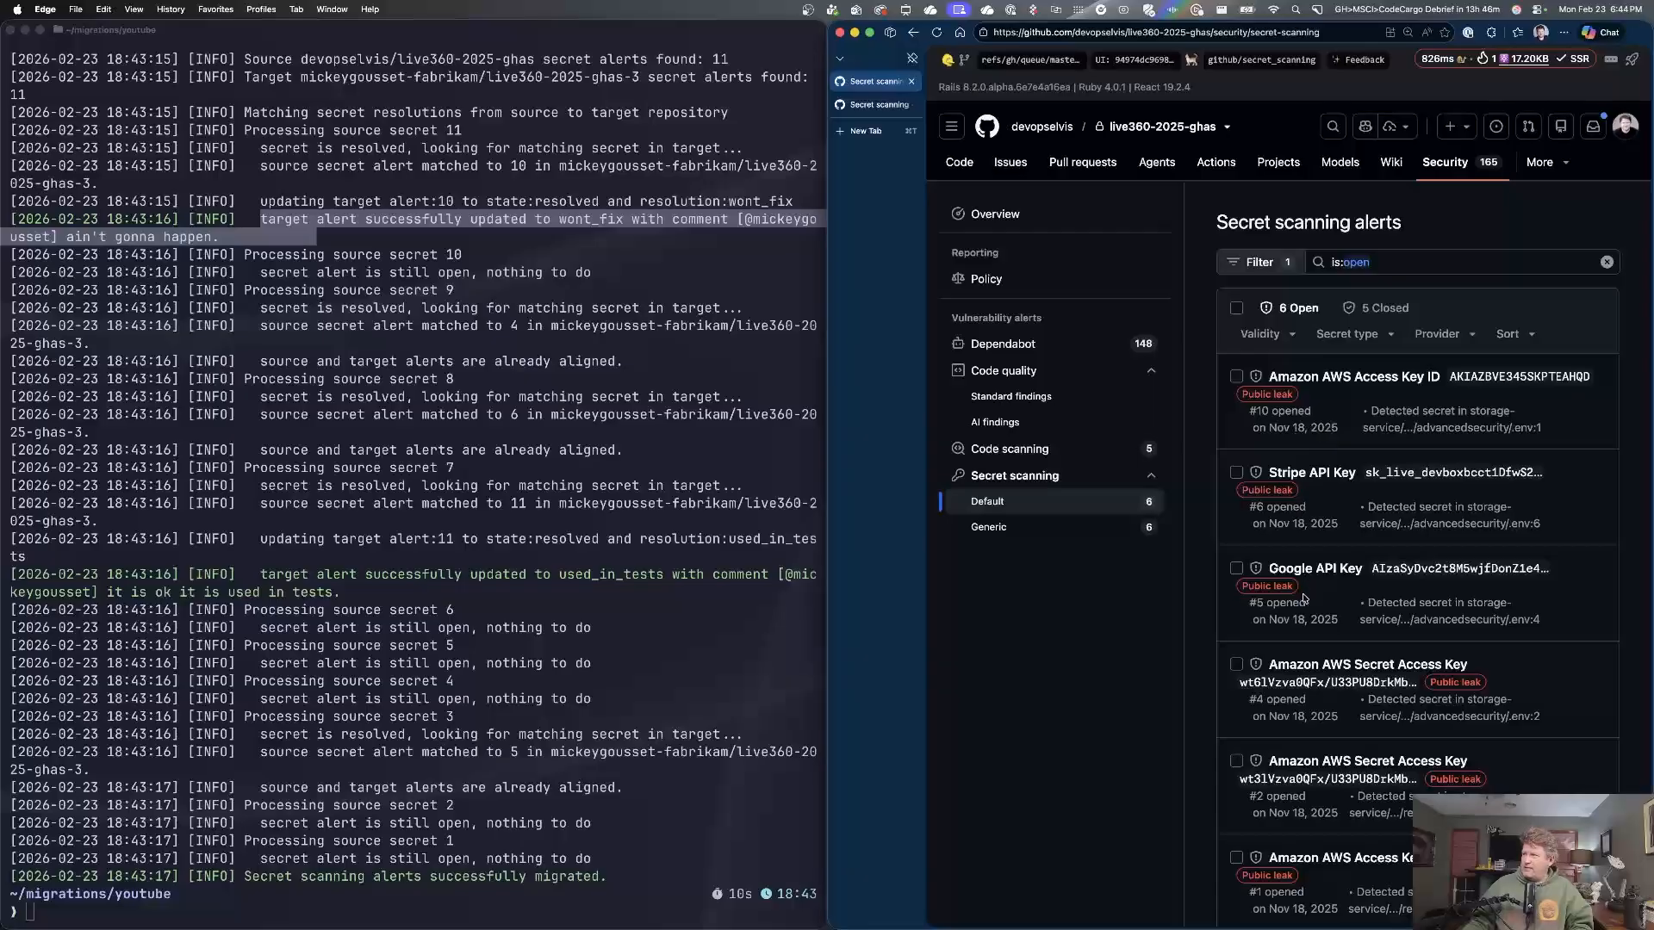
Compare the opened dates of the open alerts in live360-2025-ghas-3 with those of the source repository.
left_click(872, 107)
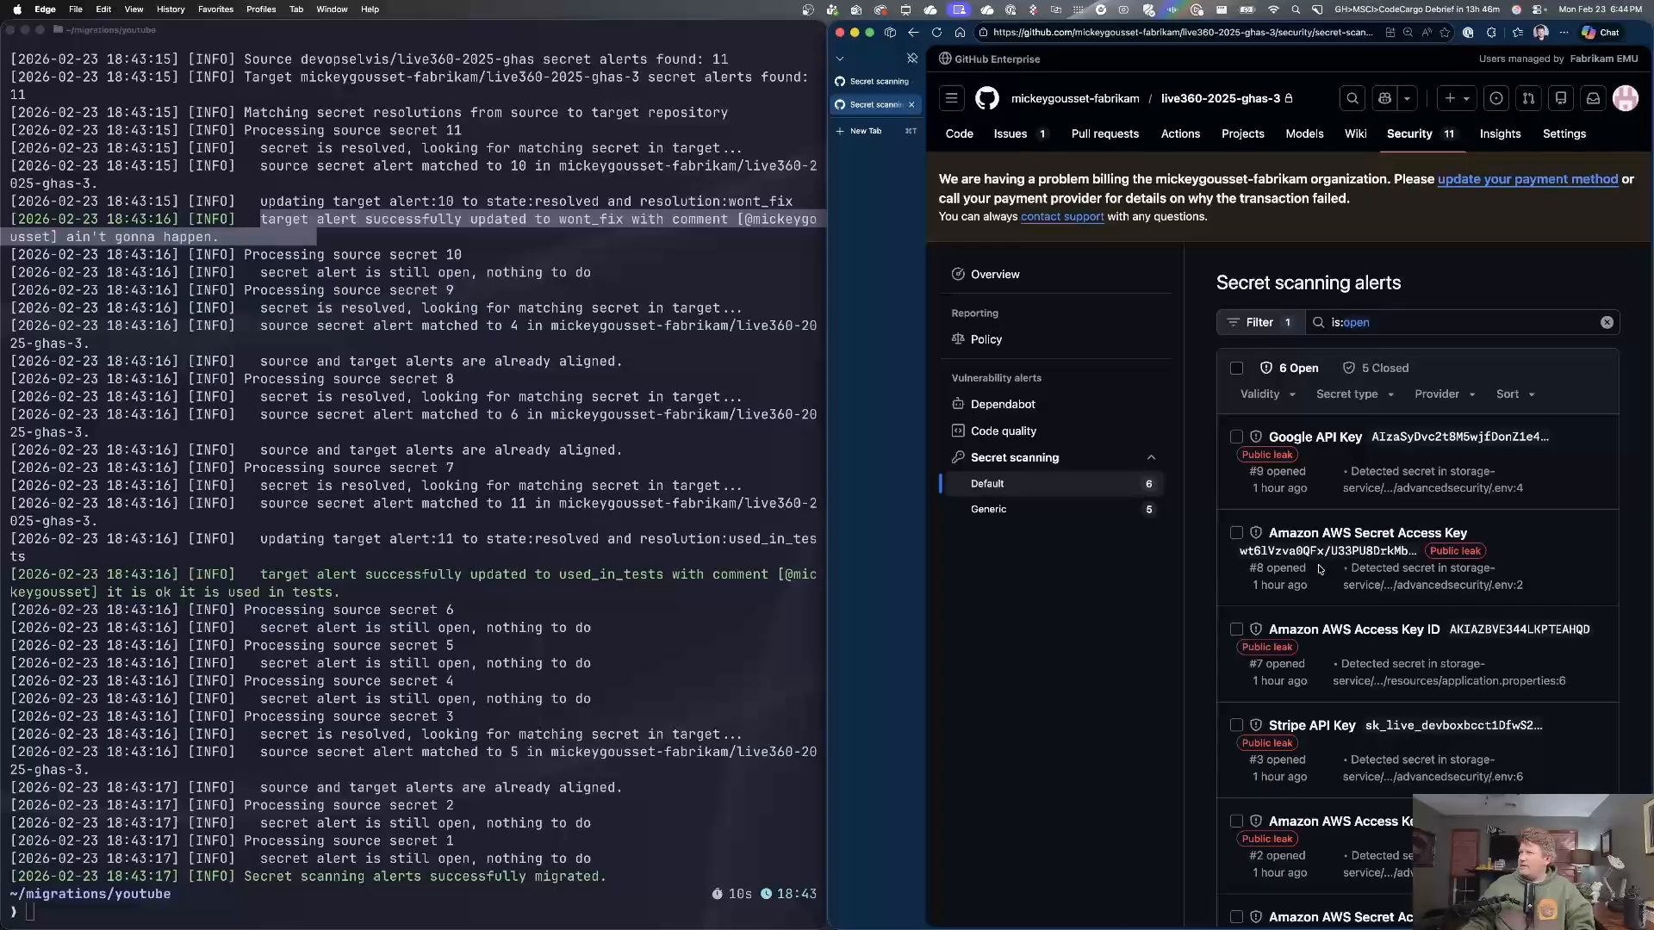
scroll(1299, 635, "down", 1)
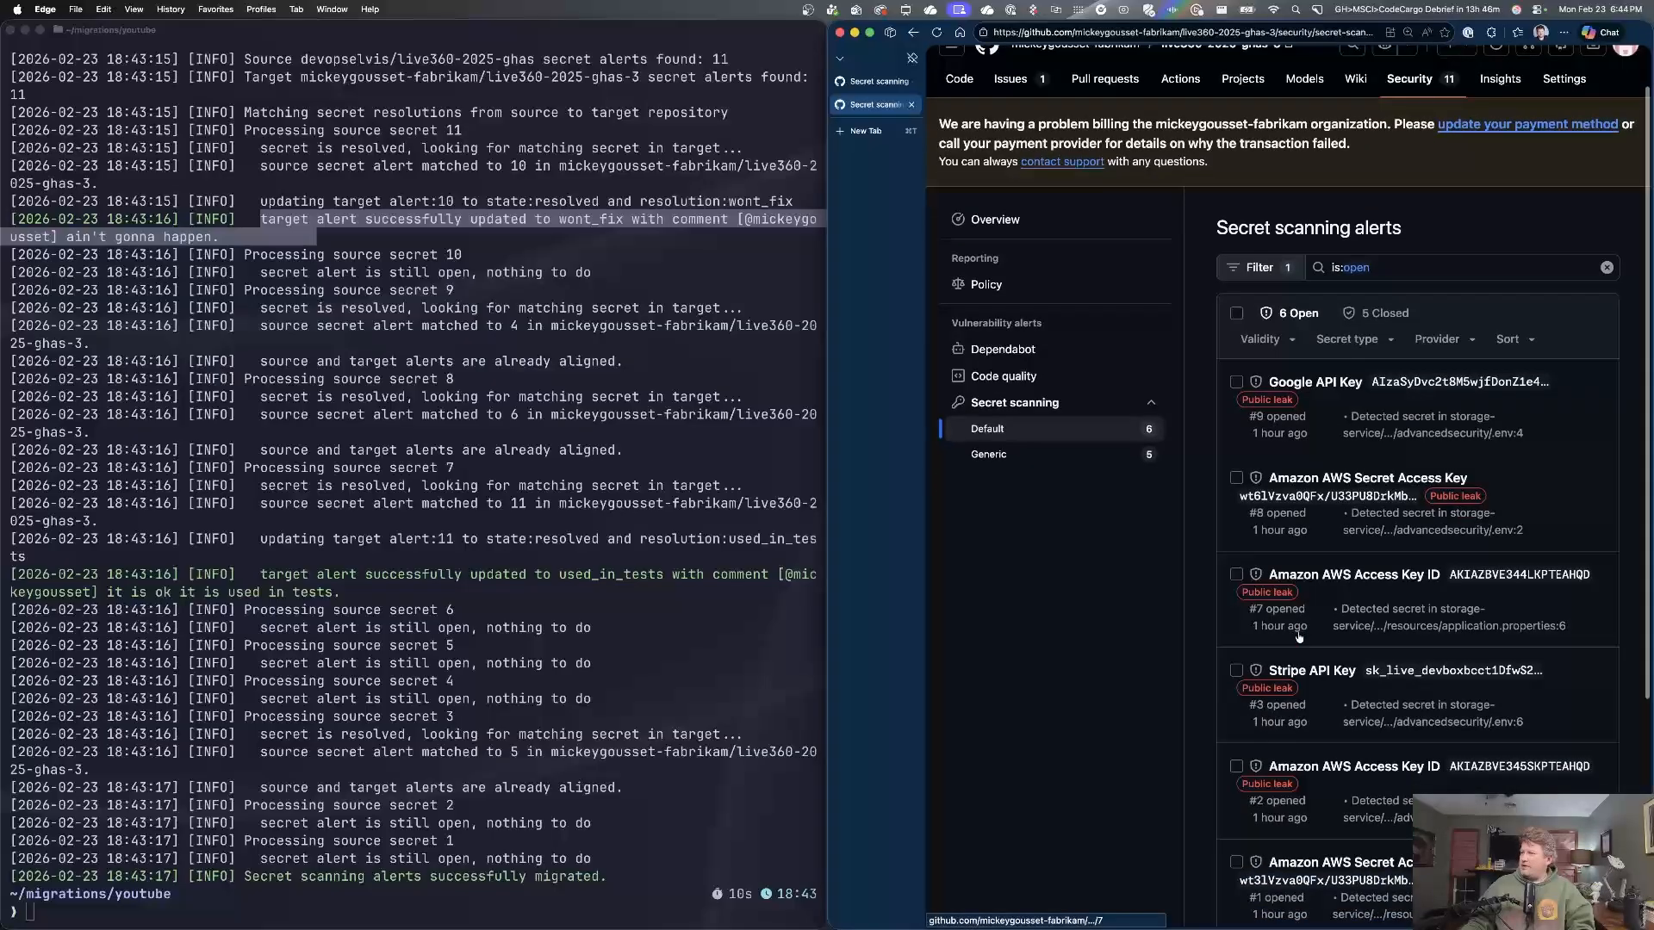
key("ctrl+a")
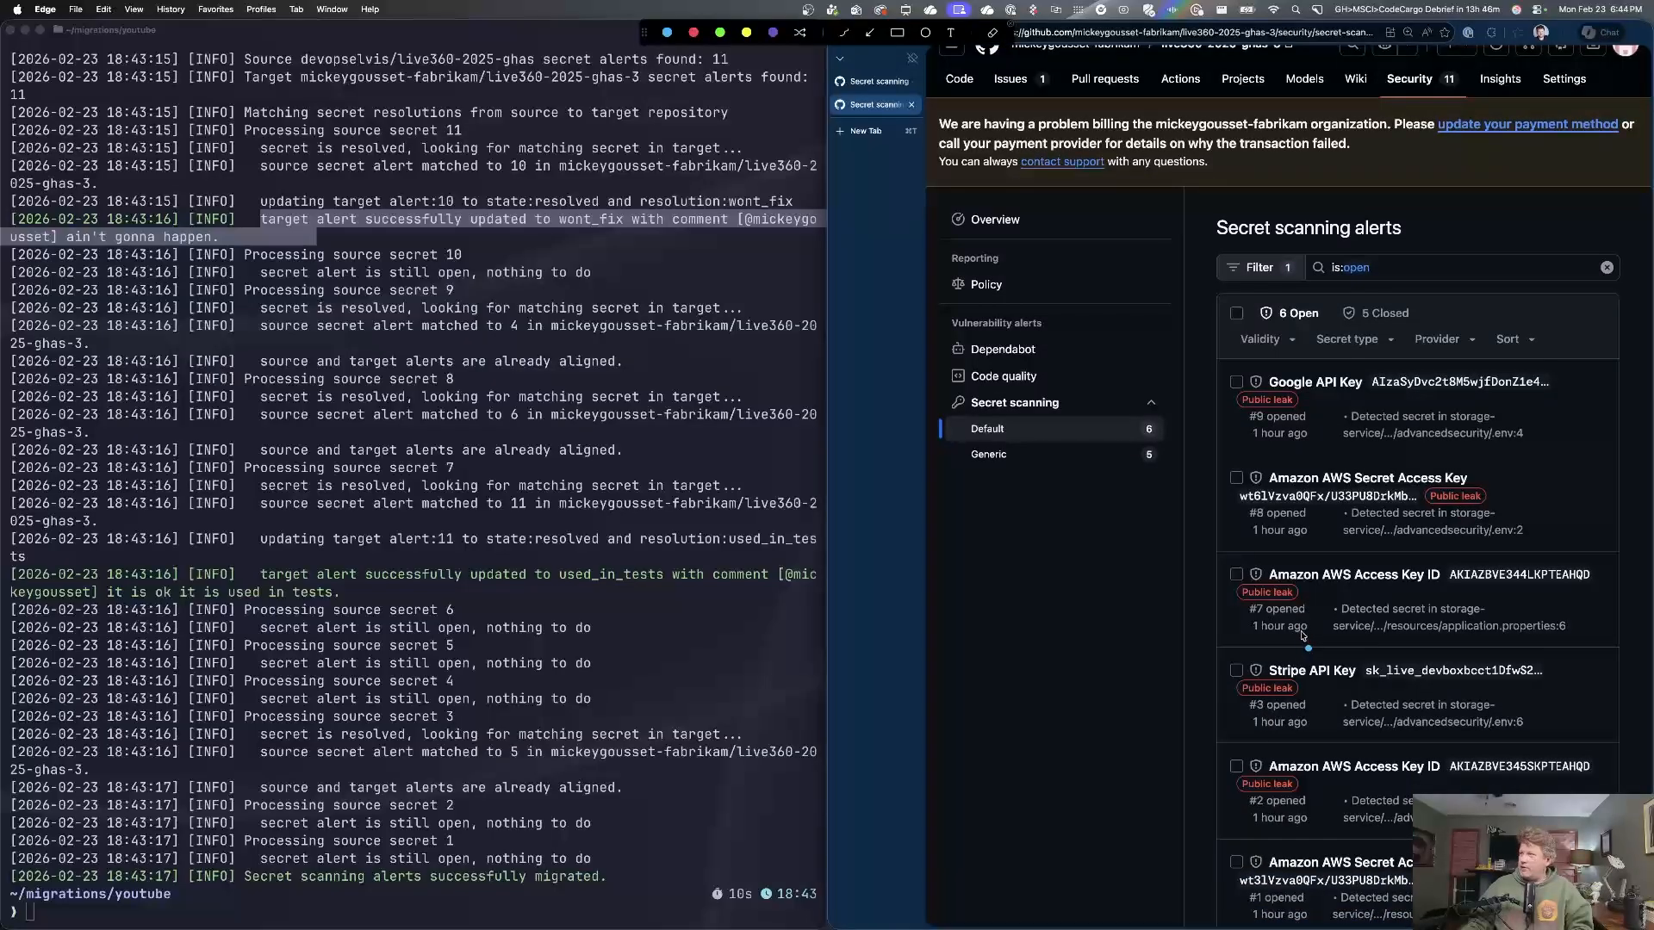
mouse_move(1302, 514)
left_mouse_down()
mouse_move(1227, 532)
mouse_move(1305, 515)
left_mouse_up()
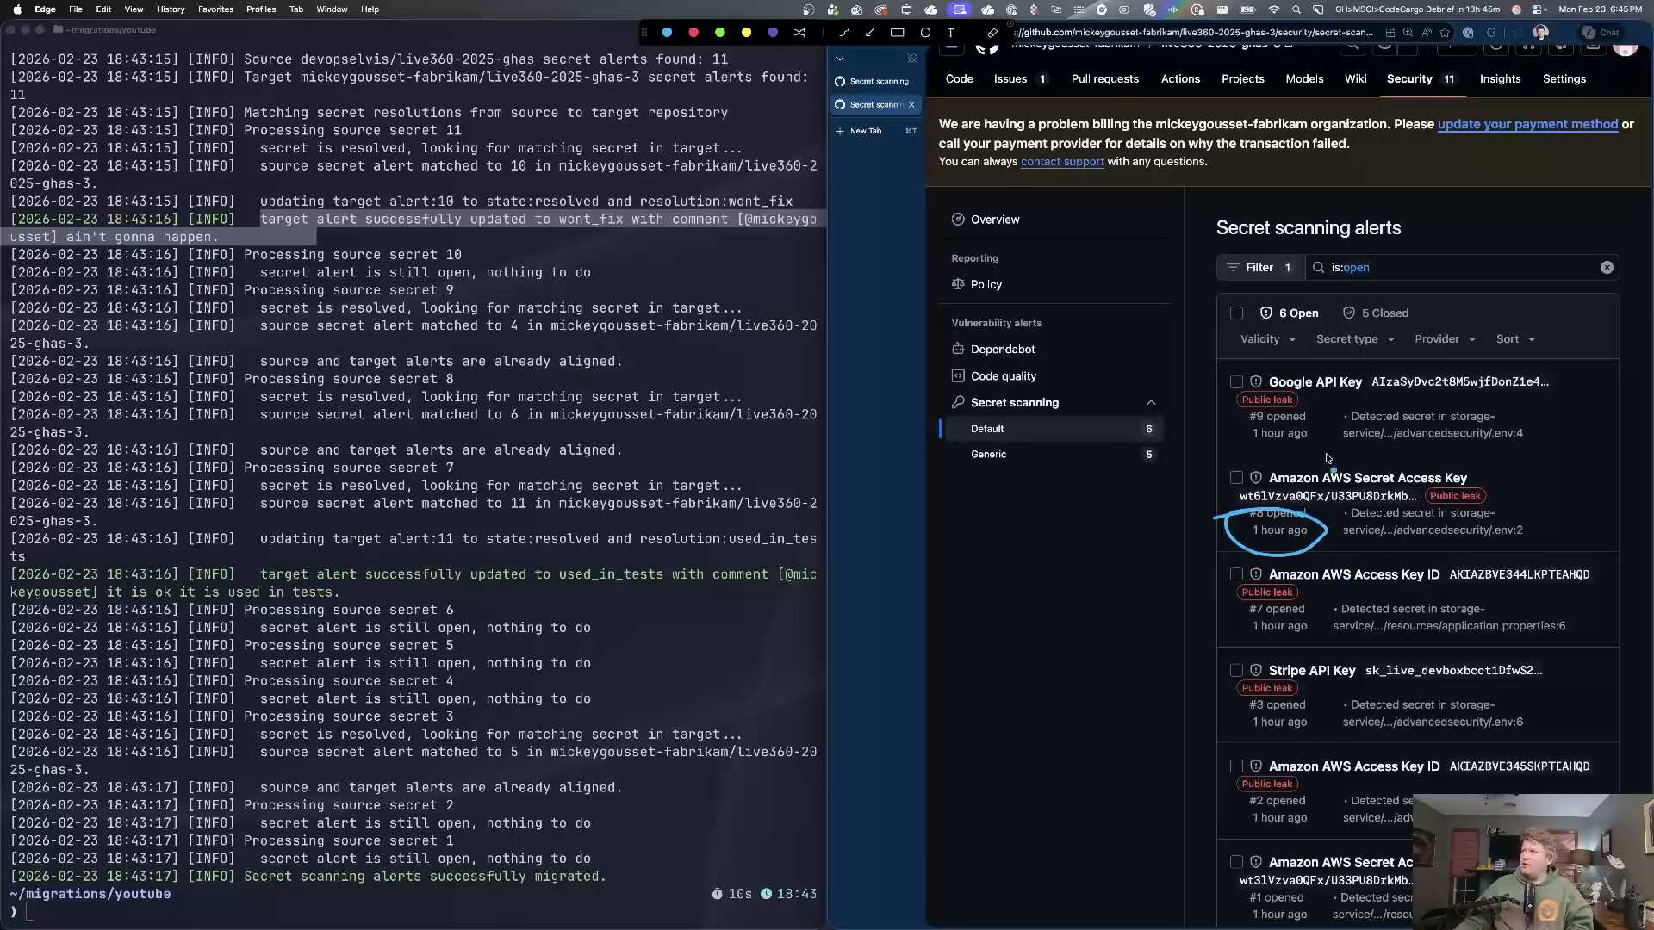
key("Escape")
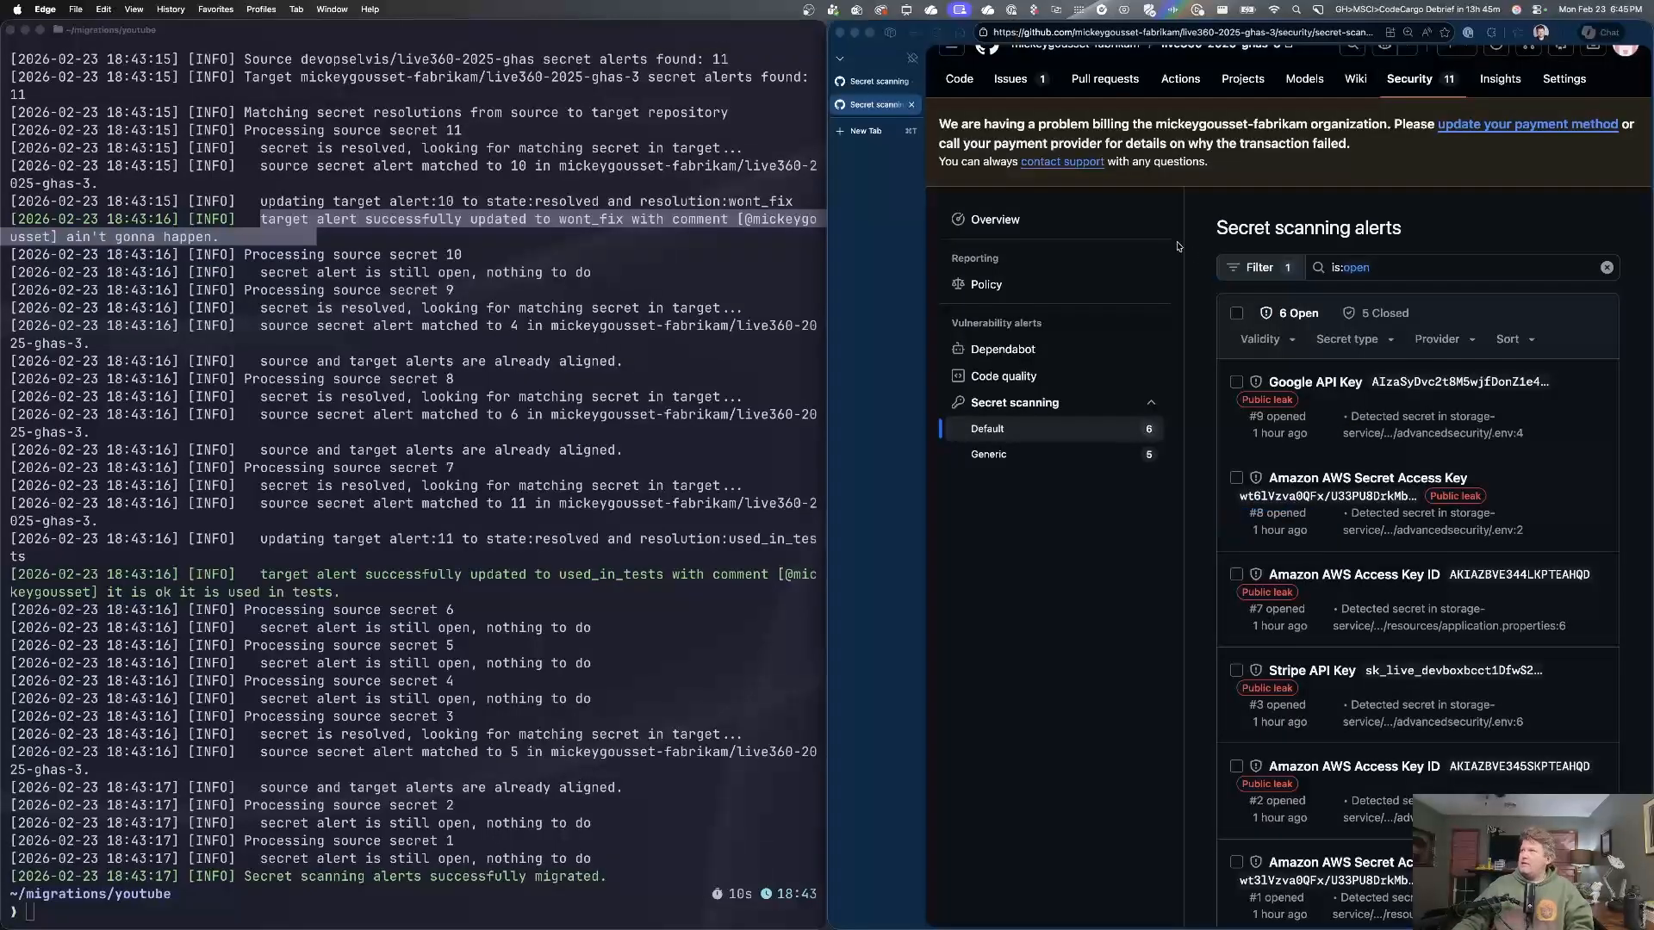
Open code scanning alert #1, Client-side cross-site scripting, in the source repository devopselvis/live360-2025-ghas.
left_click(877, 81)
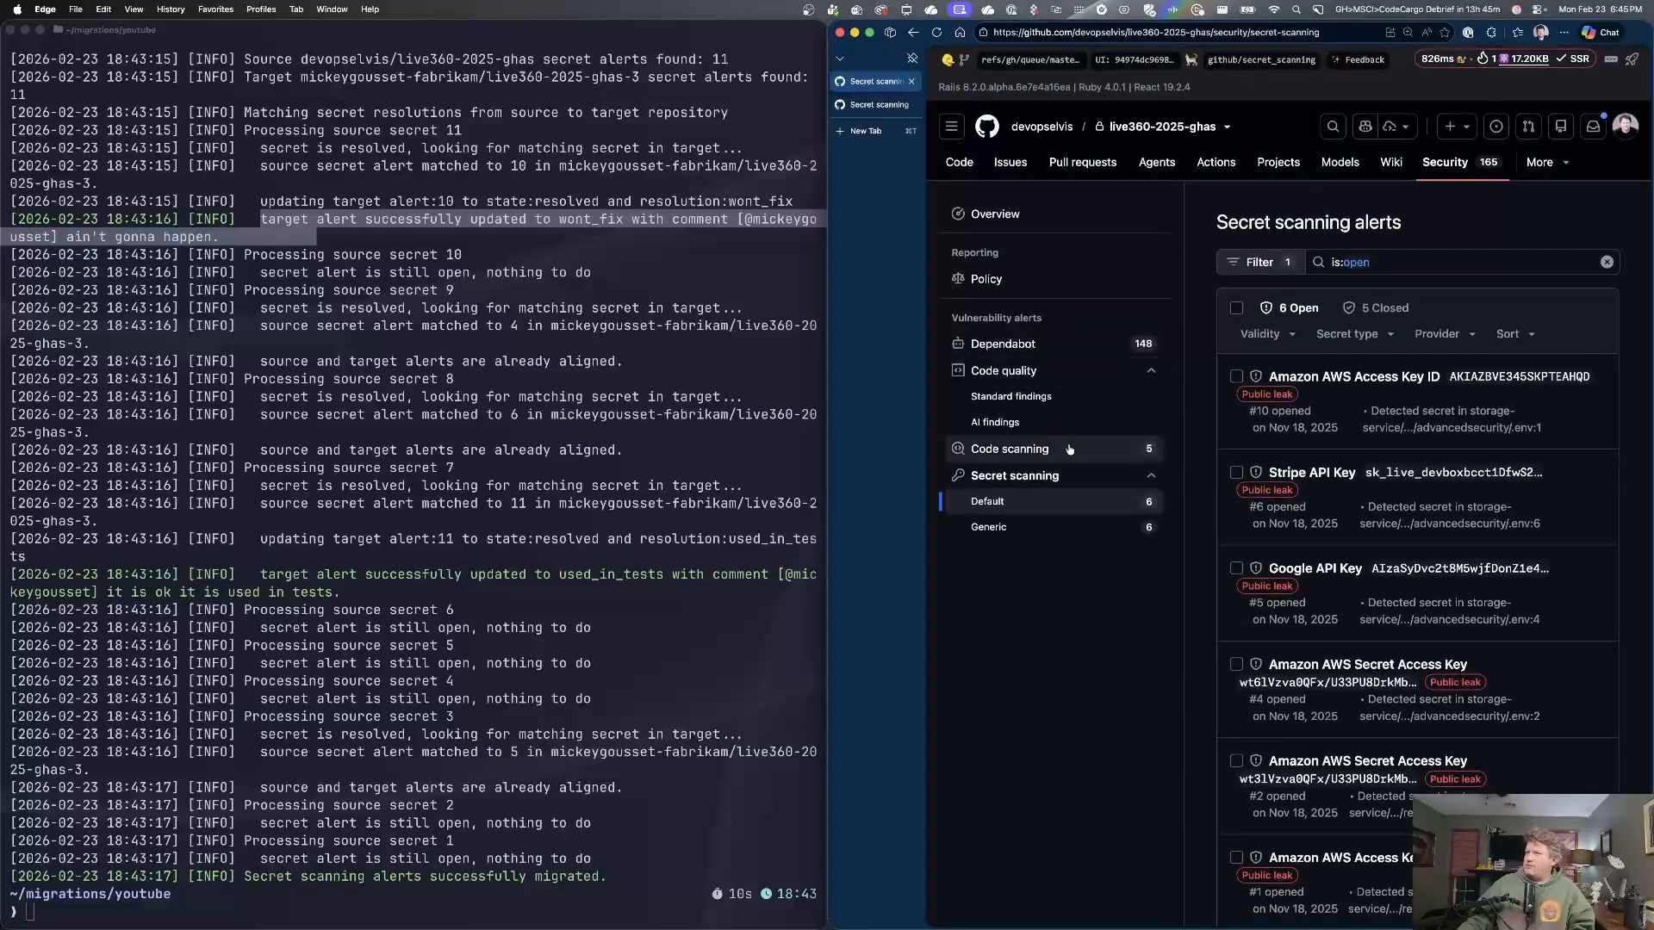
left_click(1033, 450)
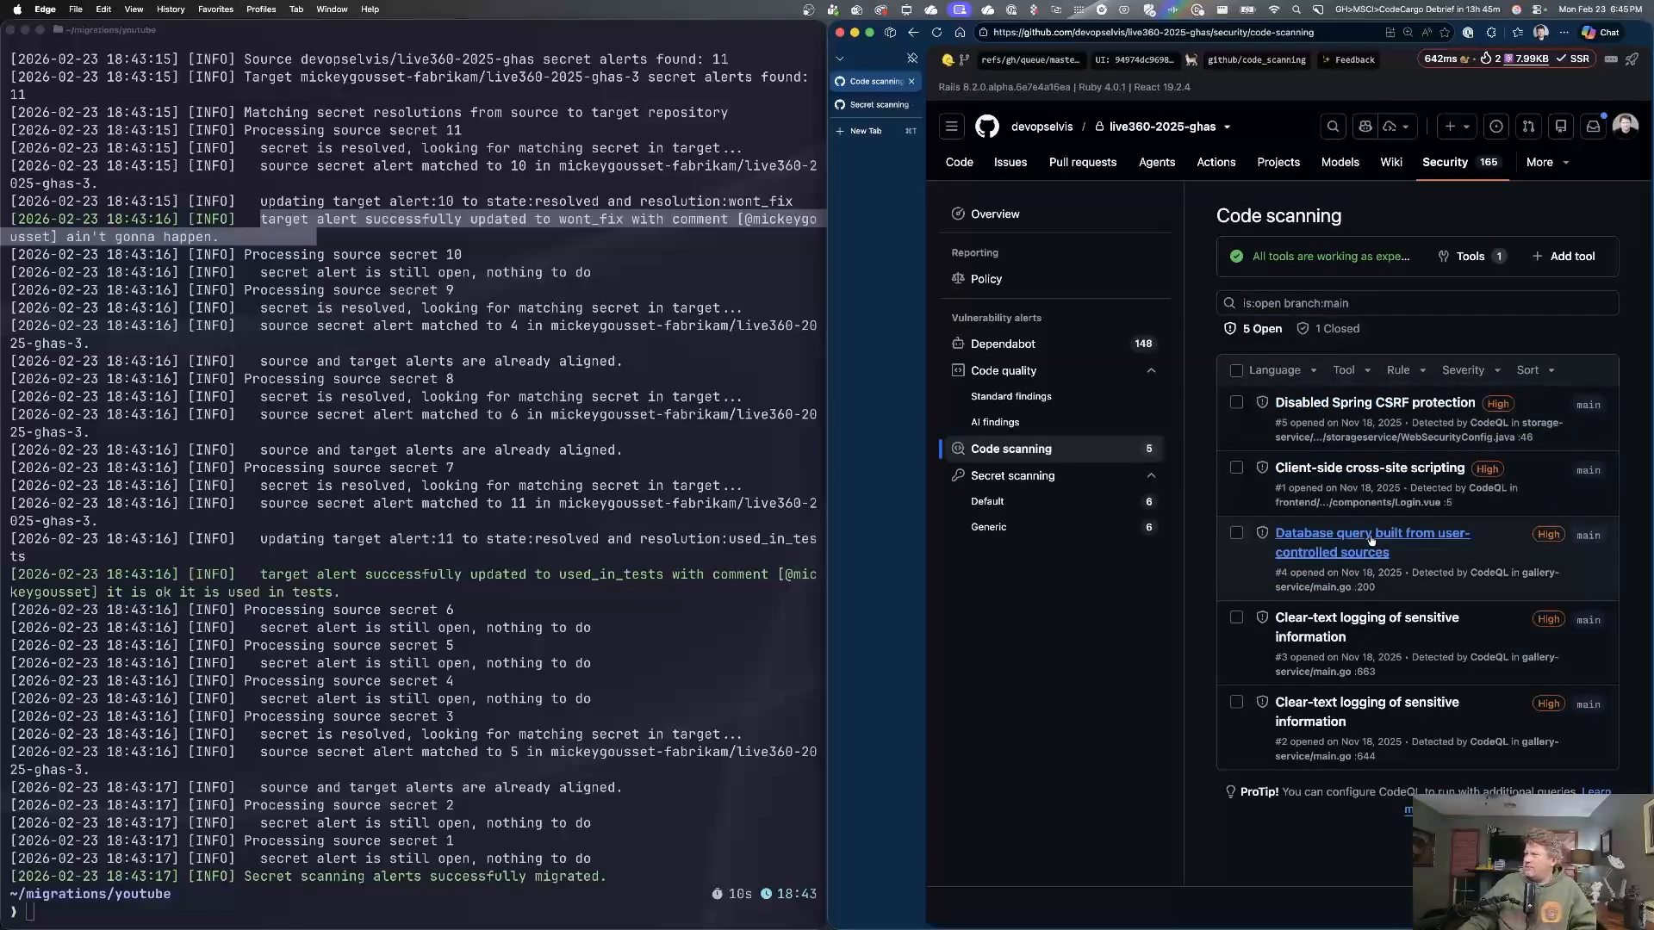
left_click(1320, 470)
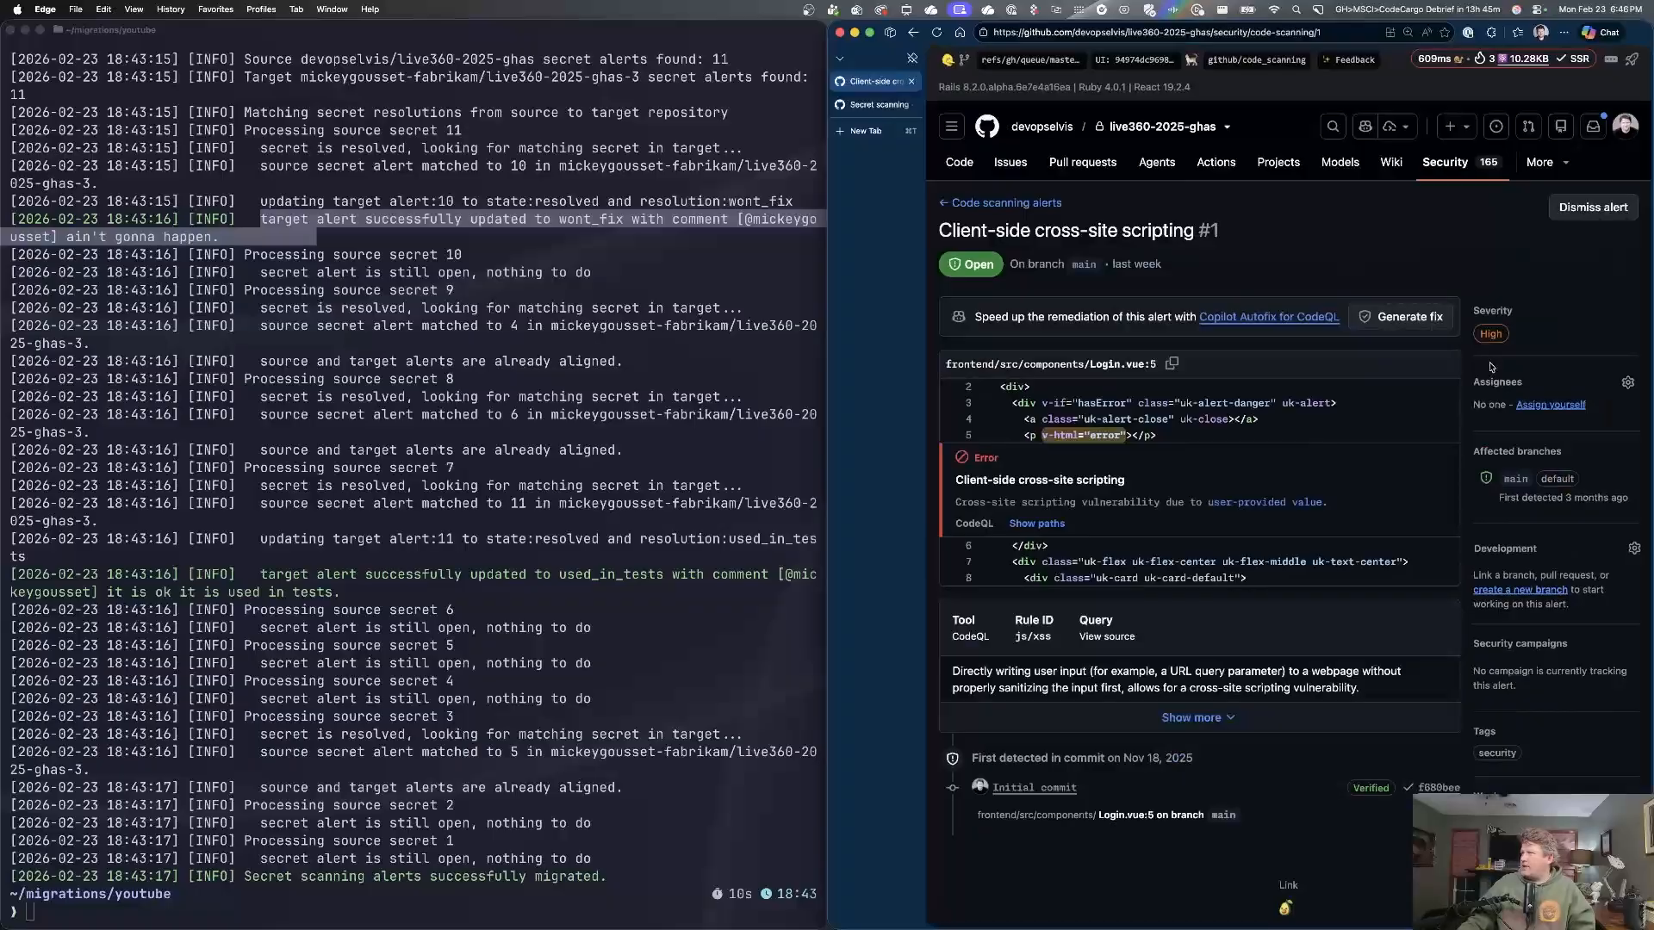
Dismiss the Client-side cross-site scripting alert as Won't fix with the comment "stop asking".
left_click(1583, 208)
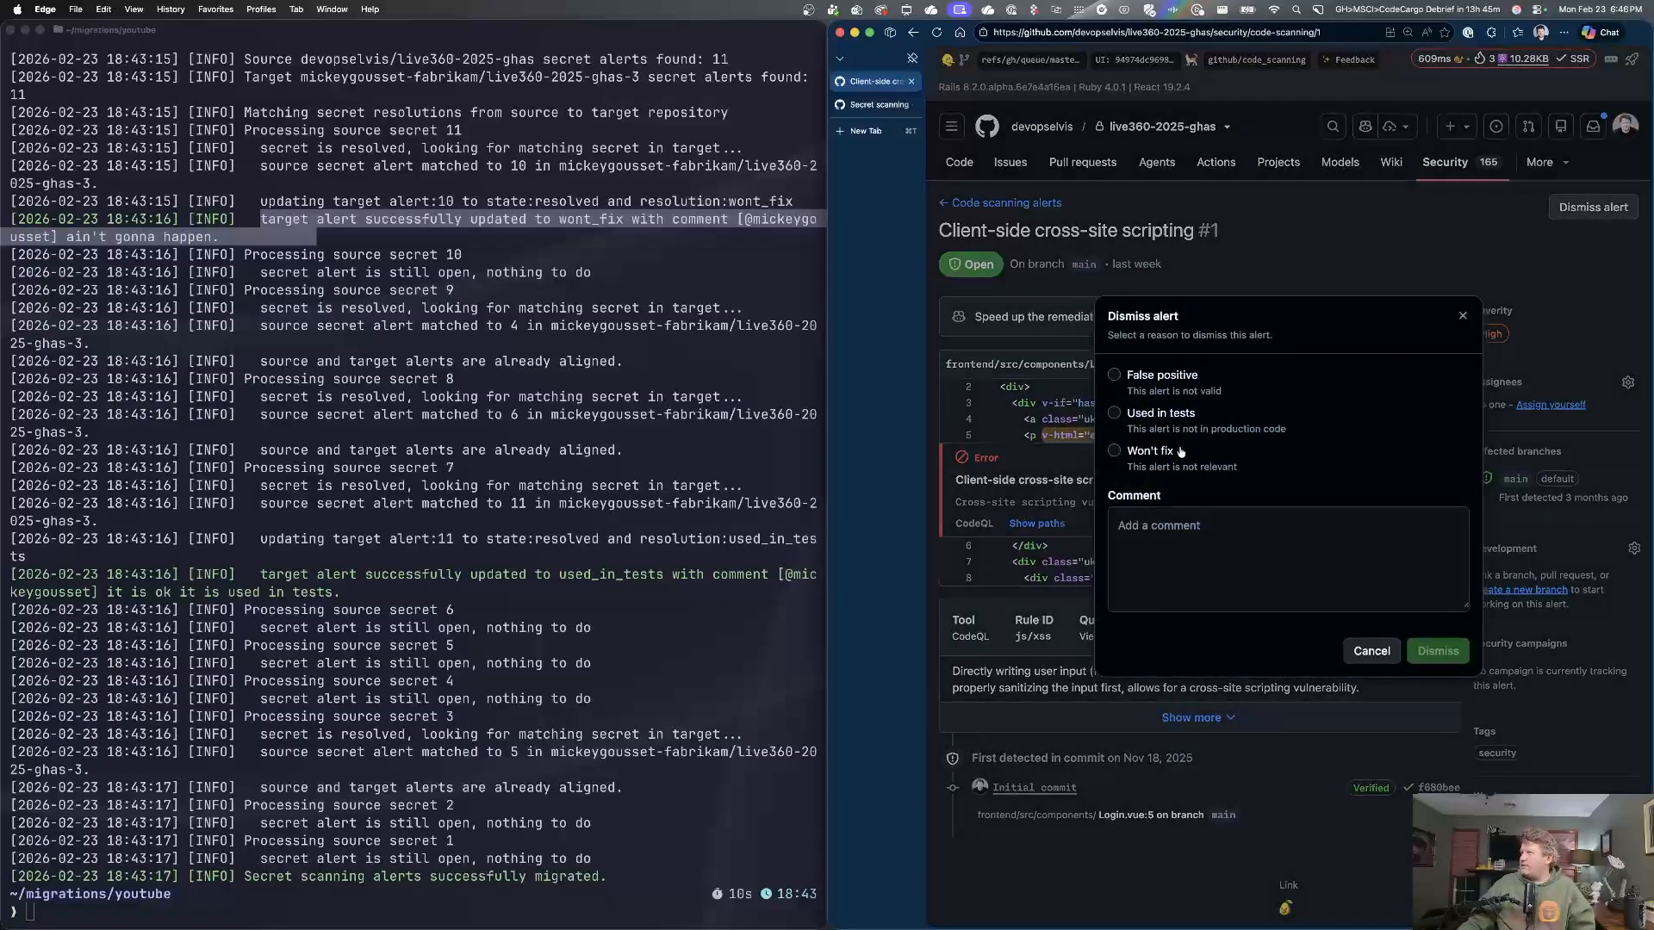
left_click(1118, 453)
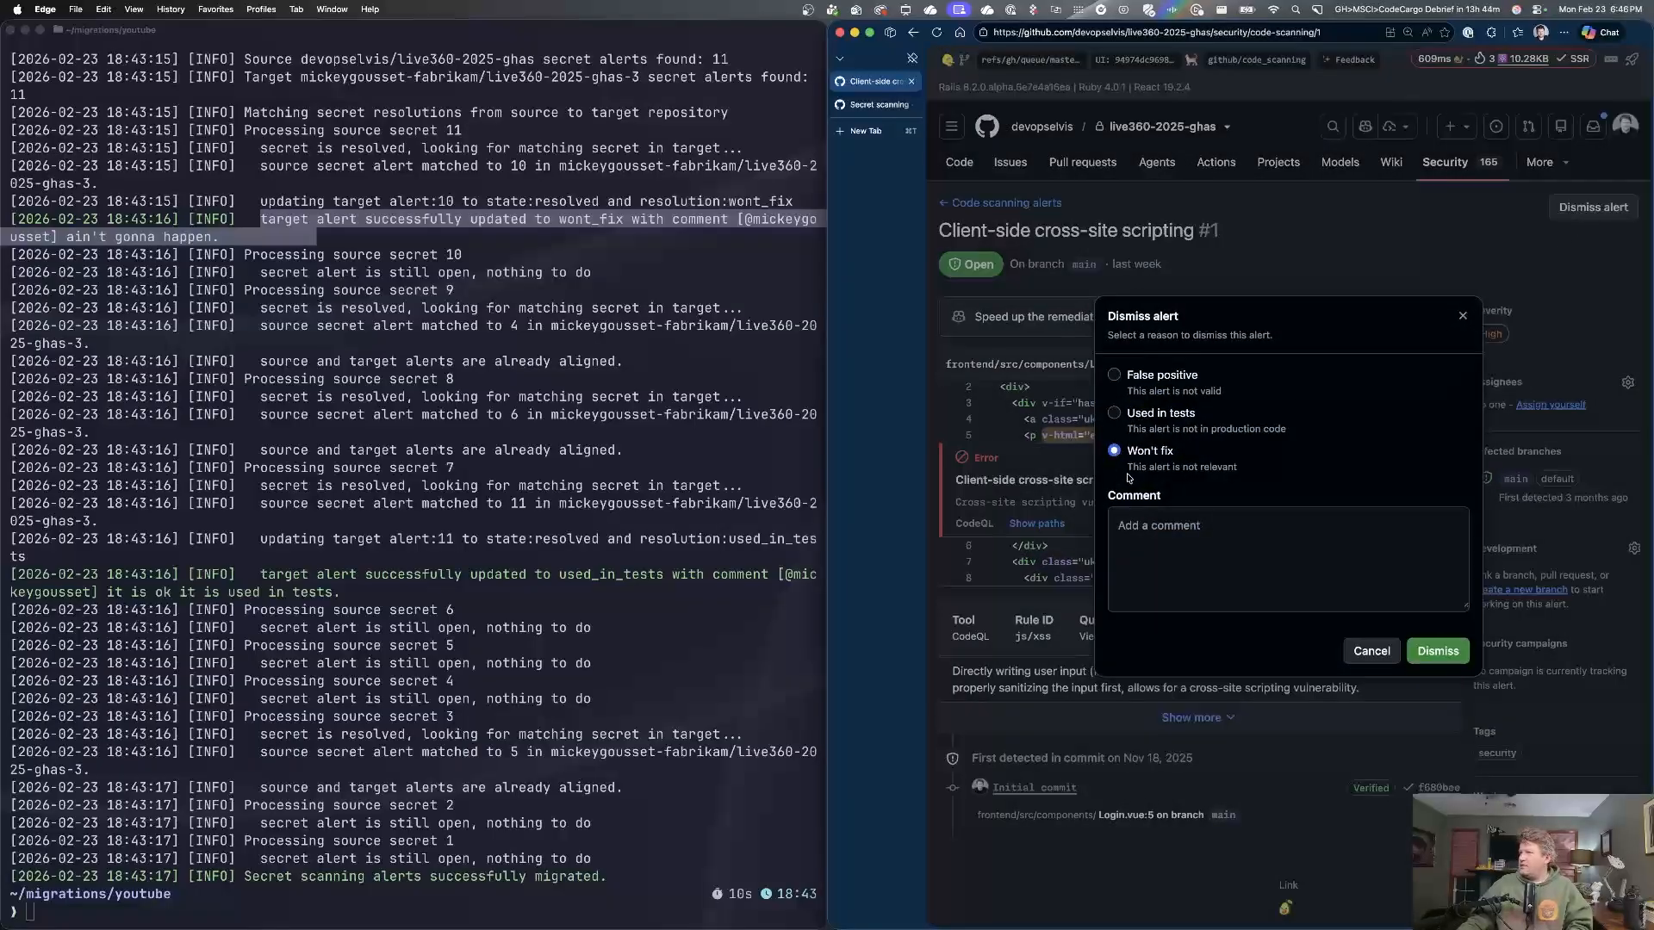
left_click(1180, 527)
type("stop as")
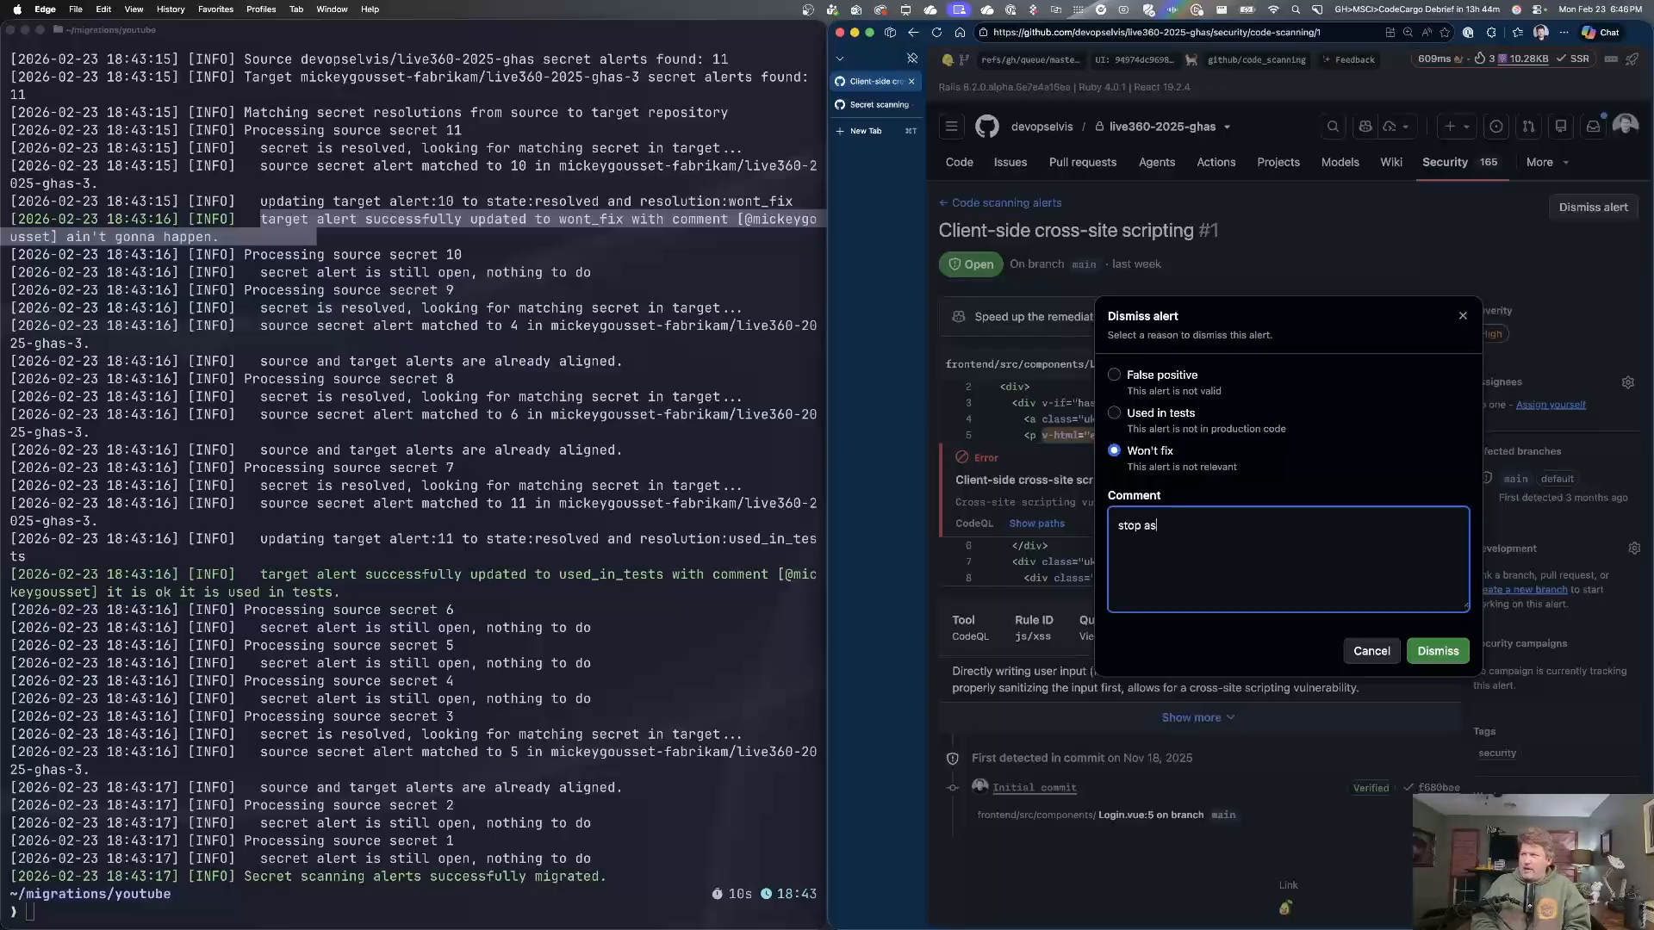
type("king")
left_click(1439, 653)
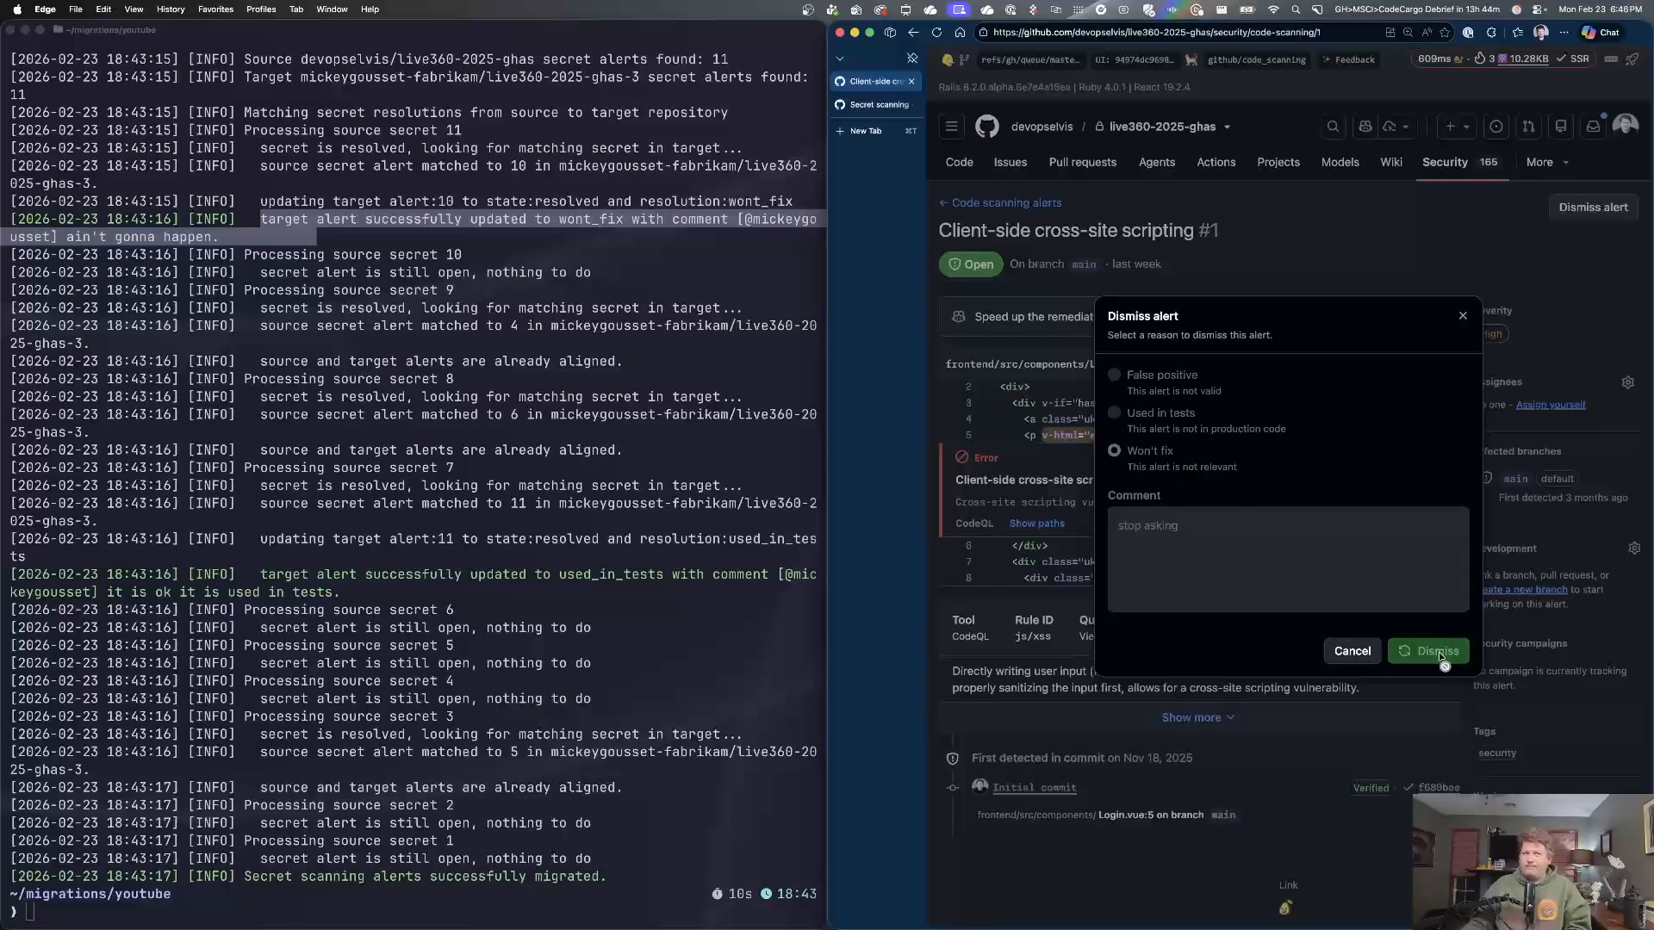
scroll(1346, 347, "down", 2)
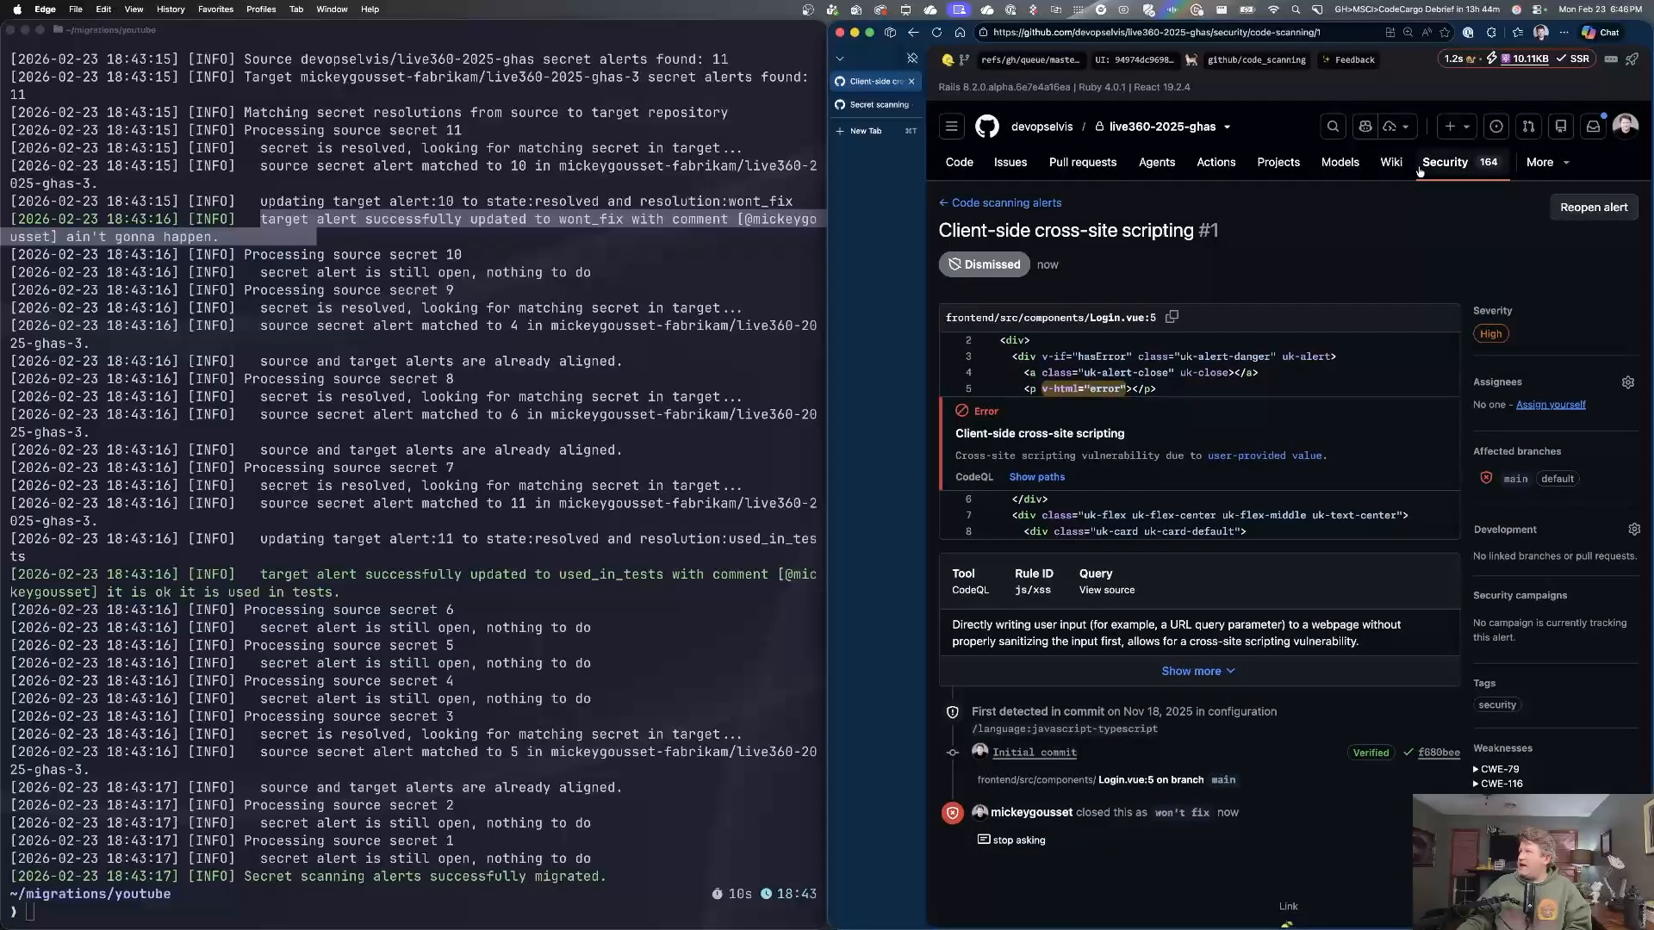
Return to the source repository's open code scanning alerts and check the opened date of the Disabled Spring CSRF protection alert.
left_click(1420, 171)
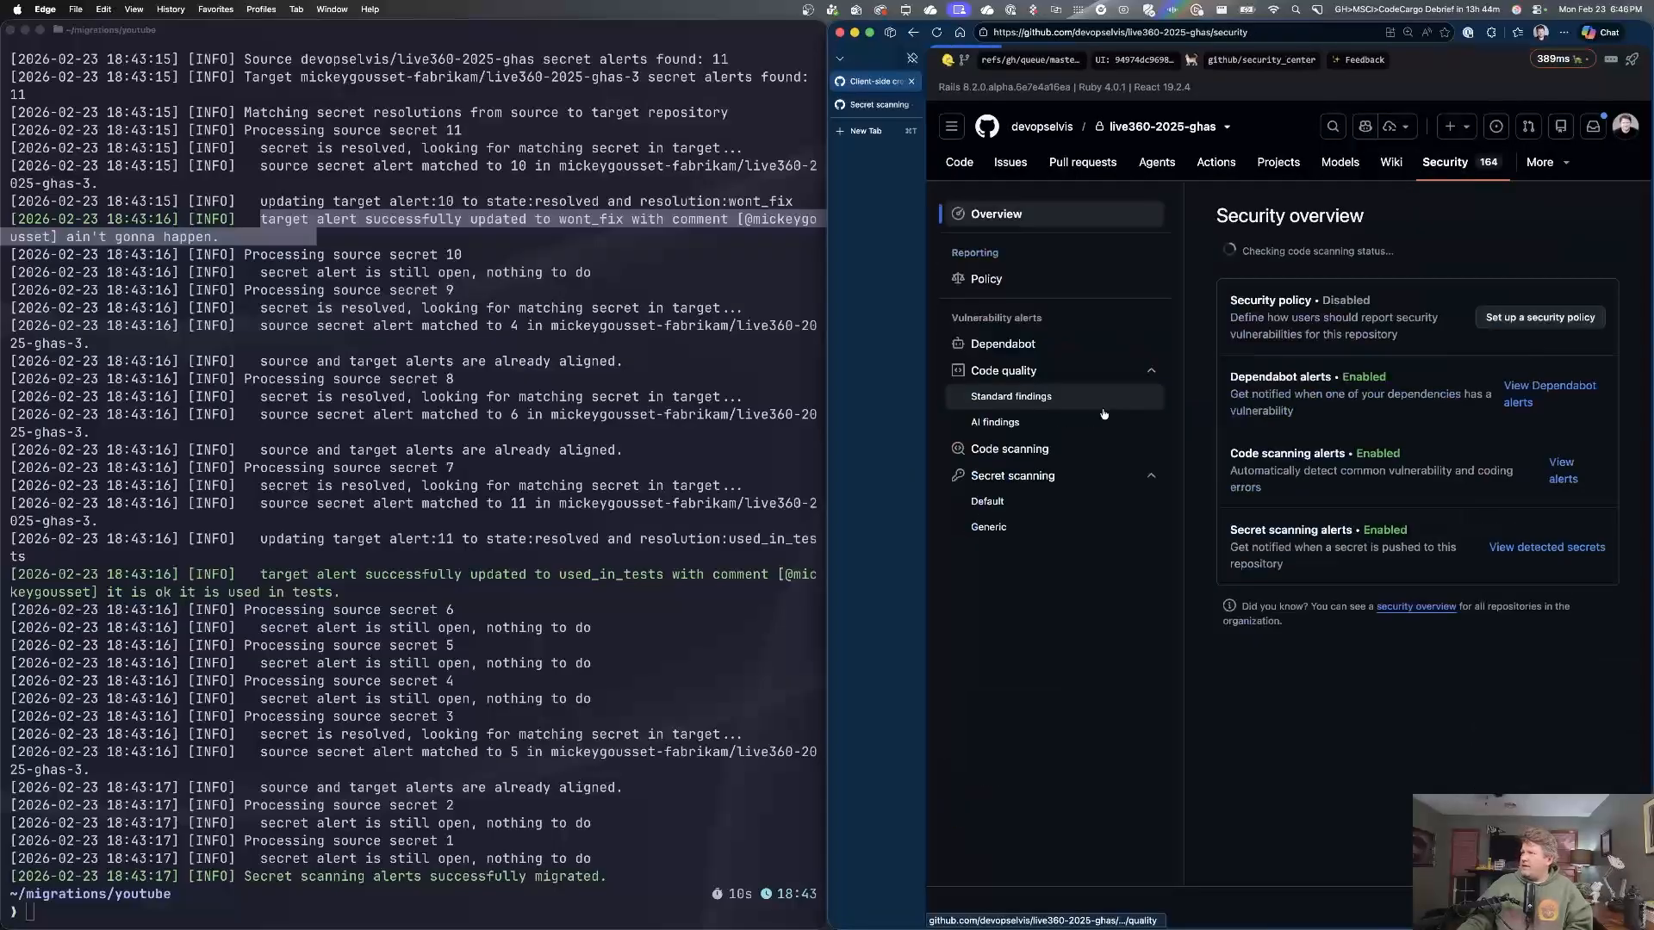
left_click(1026, 455)
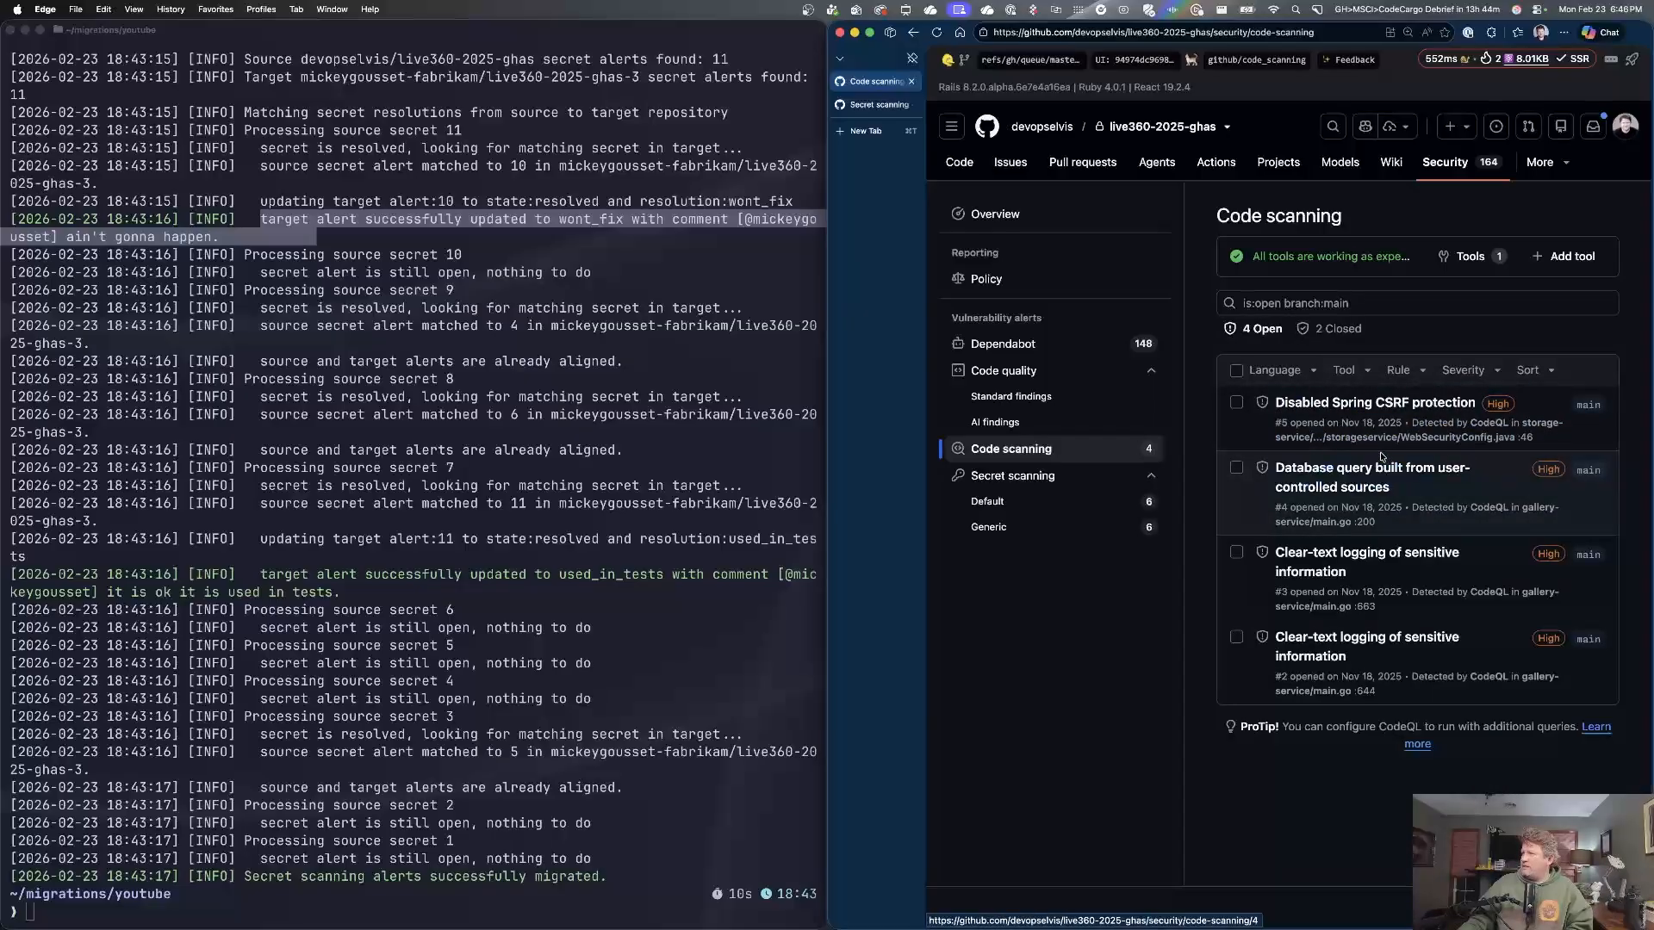
left_click(1319, 410)
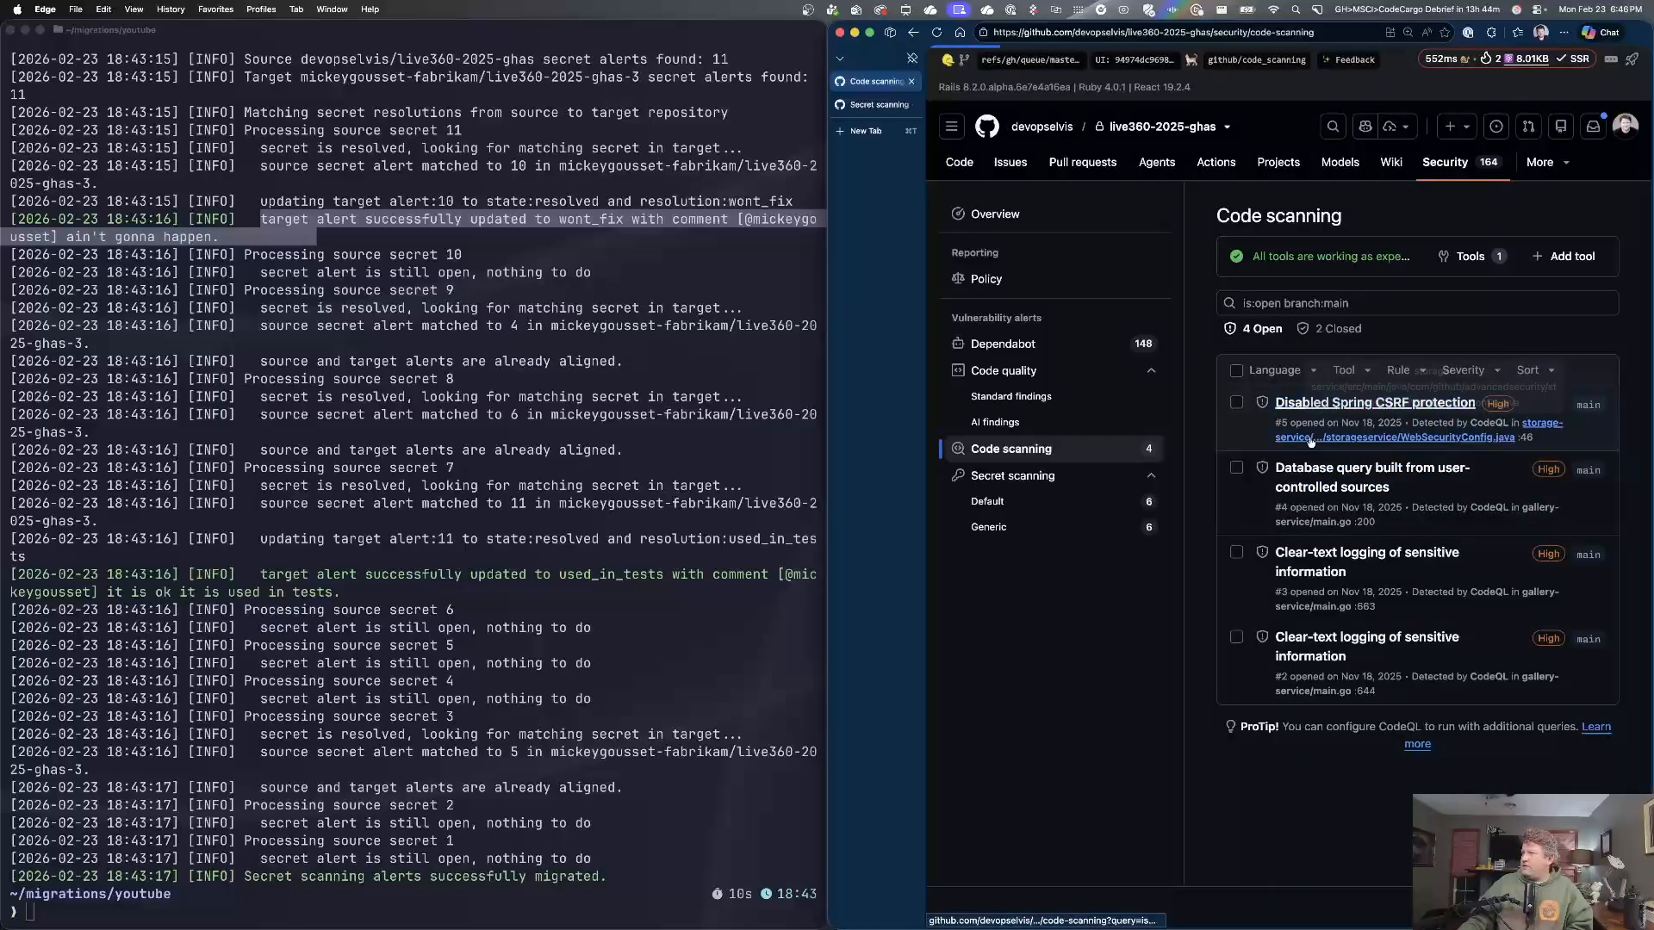
left_click(913, 33)
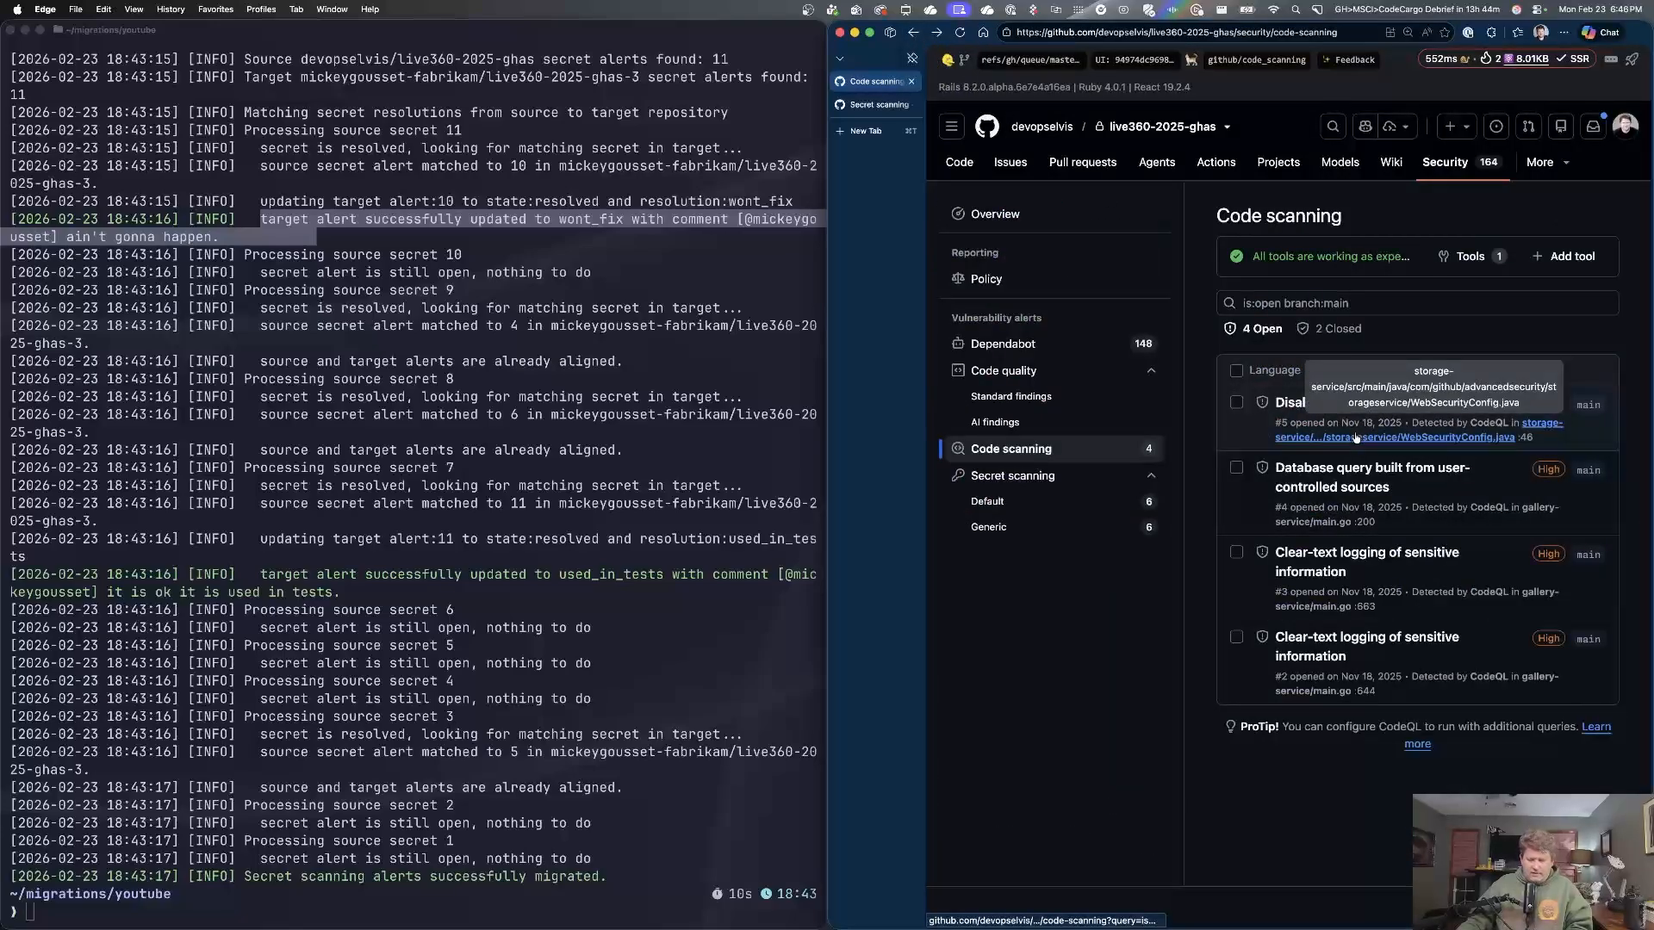
key("ctrl+alt+a")
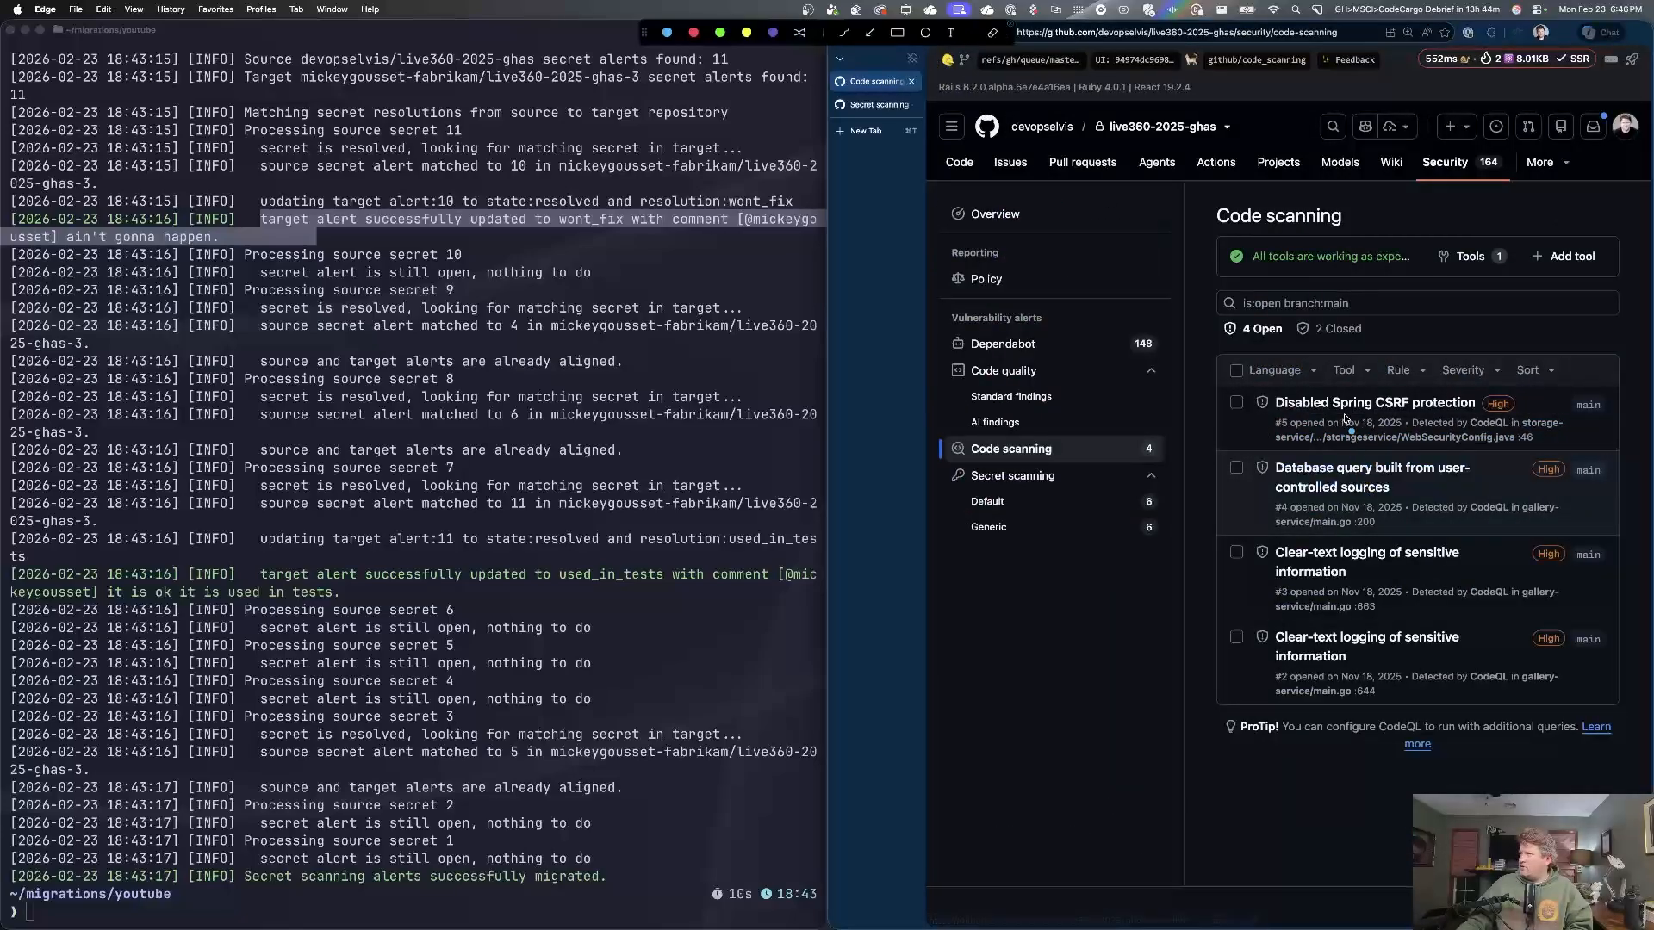
mouse_move(1350, 413)
left_mouse_down()
mouse_move(1347, 438)
mouse_move(1363, 405)
mouse_move(1342, 408)
left_mouse_up()
key("Escape")
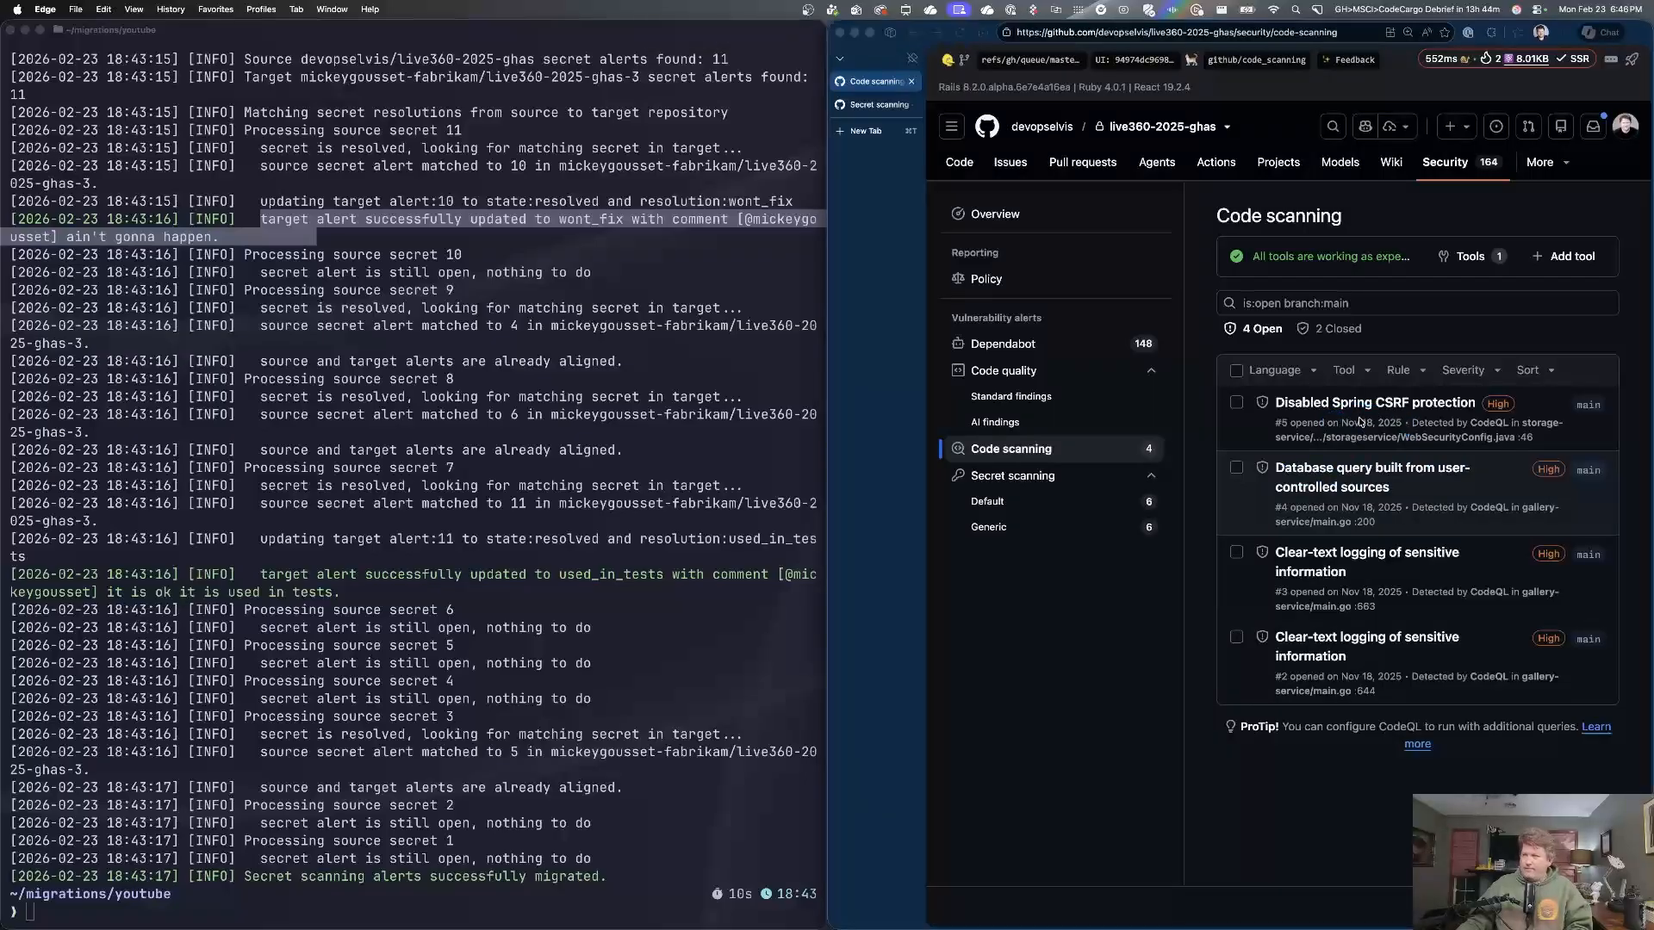
In the terminal, clear the screen and list the GitHub Enterprise Importer commands with gh gei --help, locating migrate-code-scanning-alerts.
left_click(305, 664)
type("clear")
key("Return")
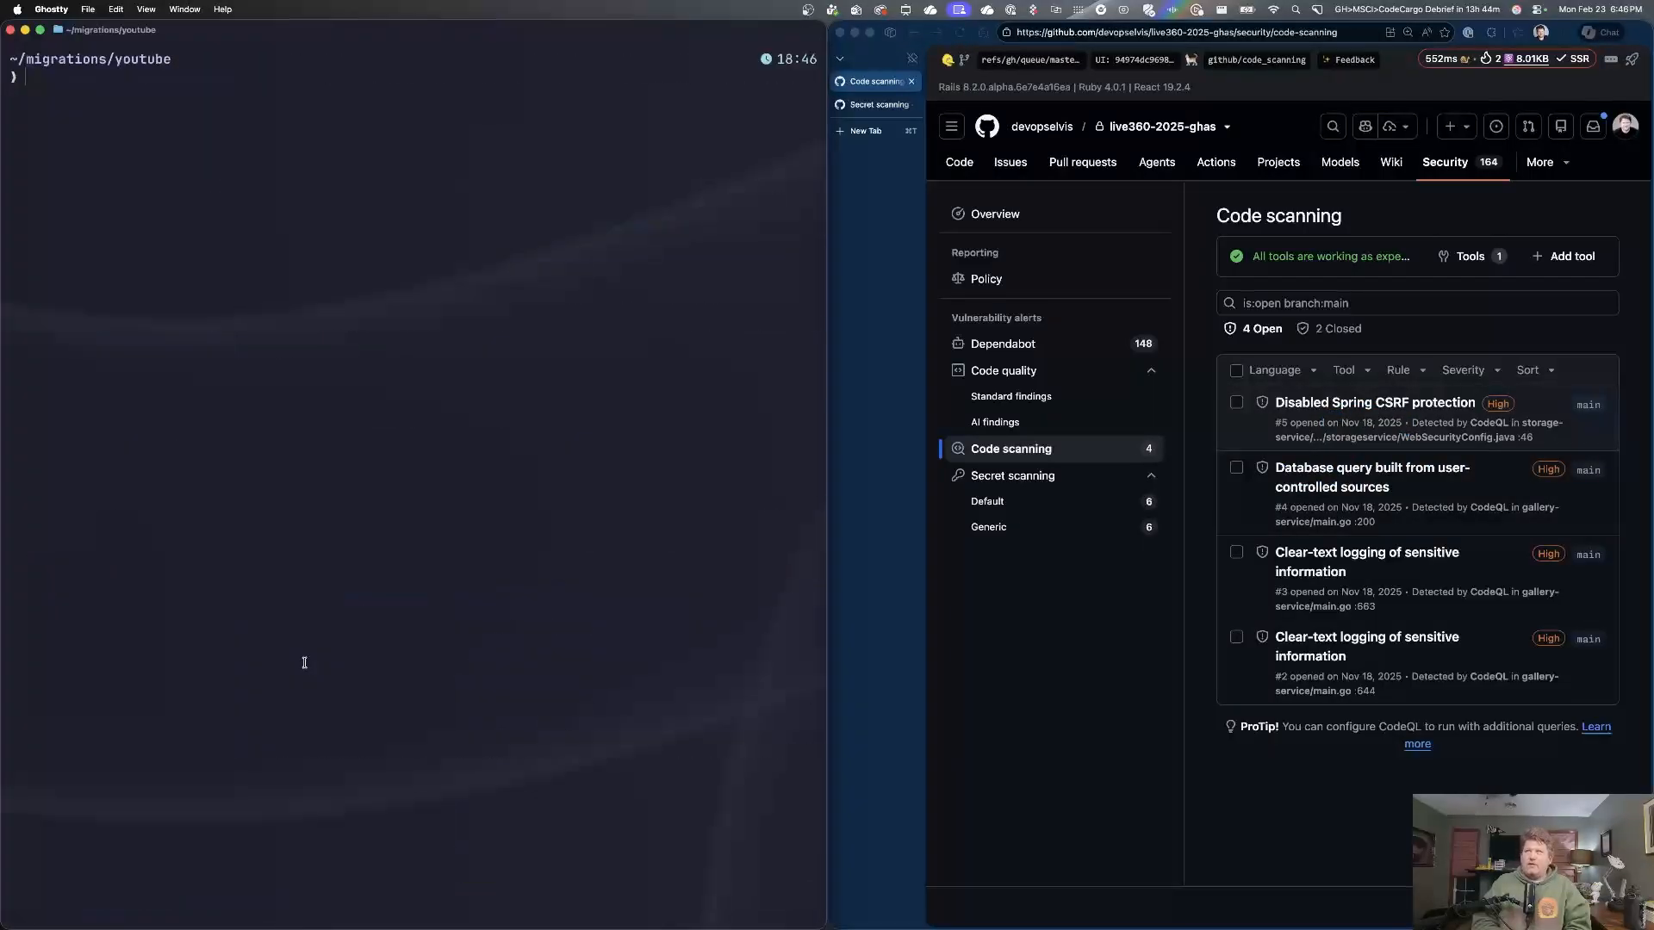
type("gh gei ")
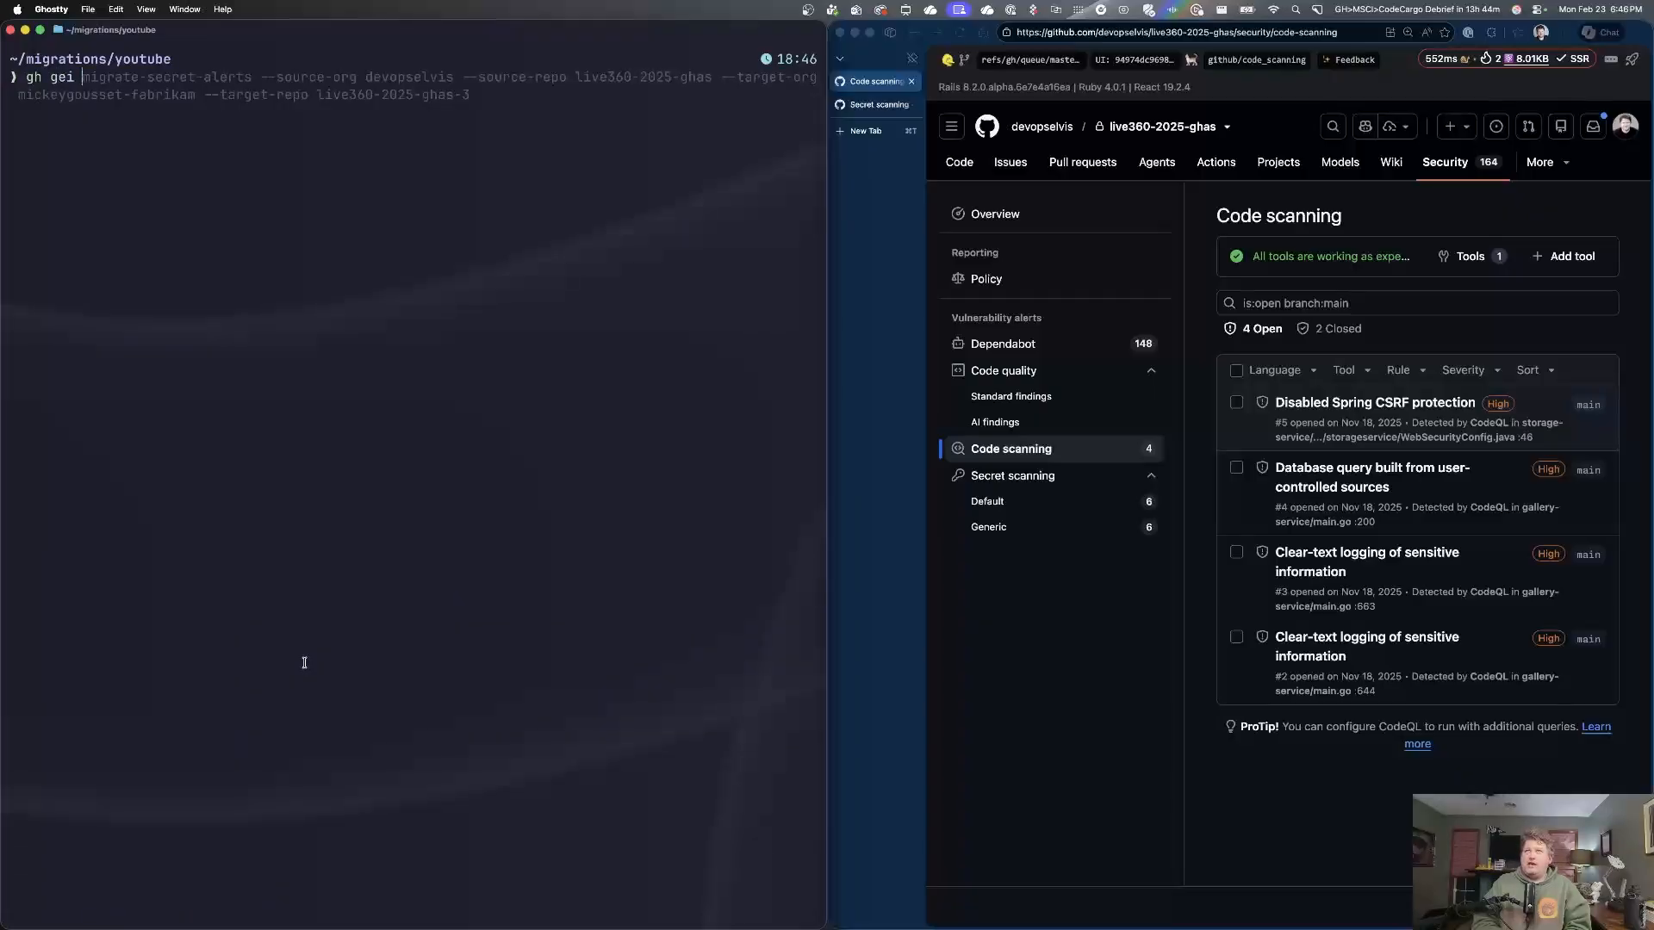
type("--help")
key("Return")
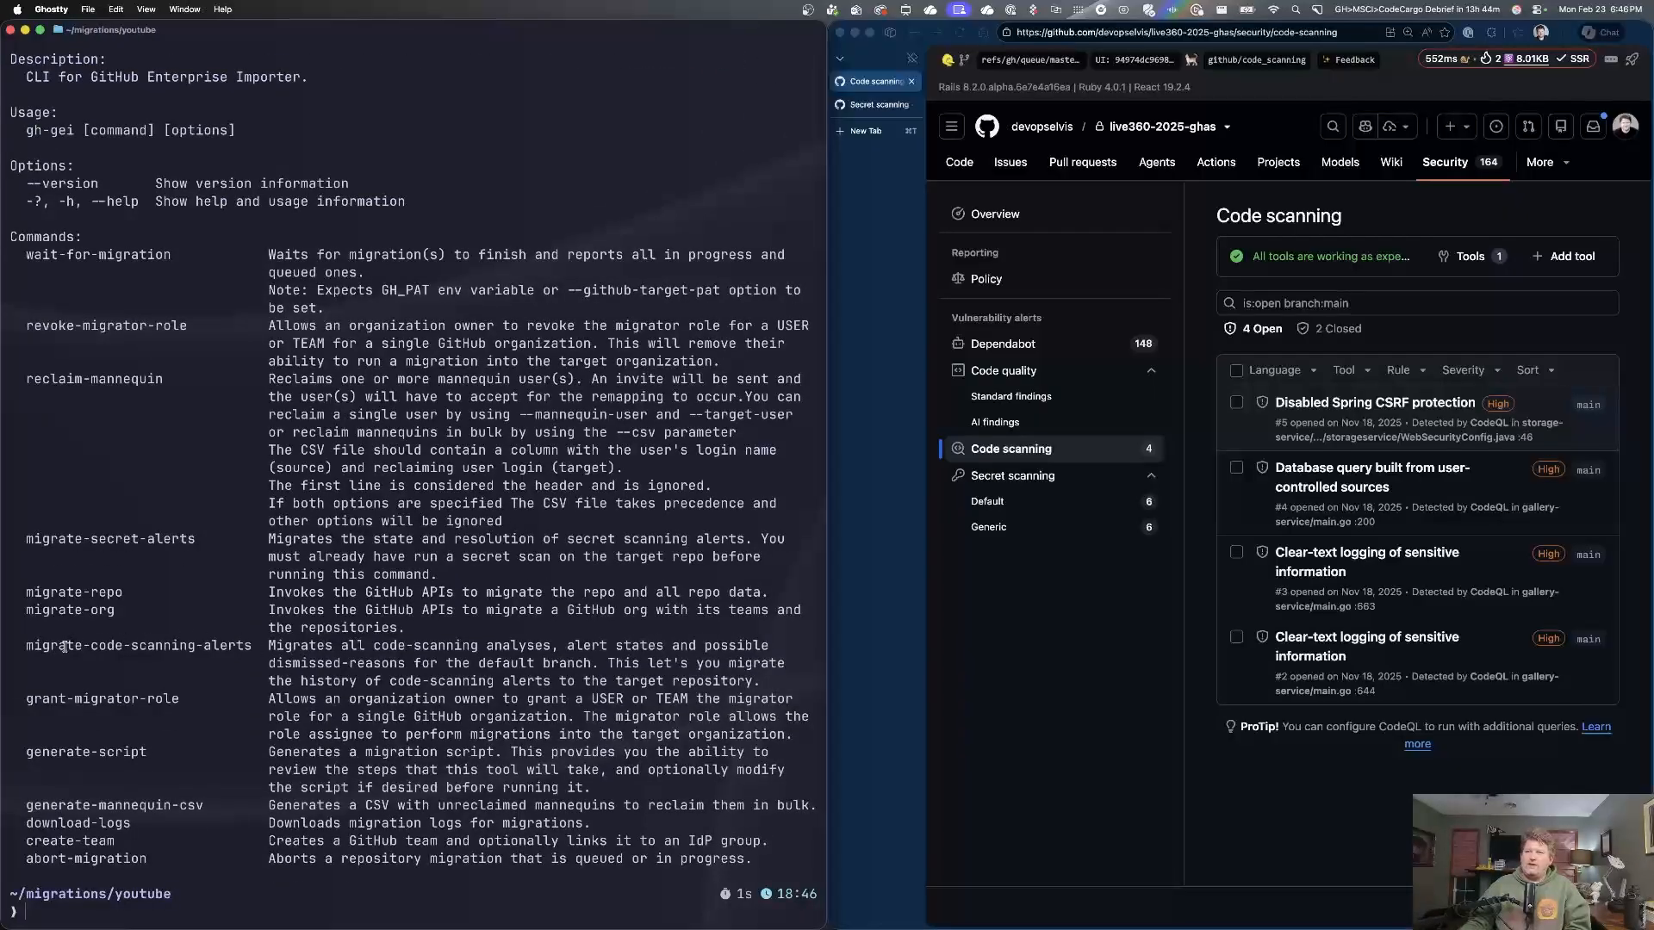
left_click_drag(25, 646, 270, 646)
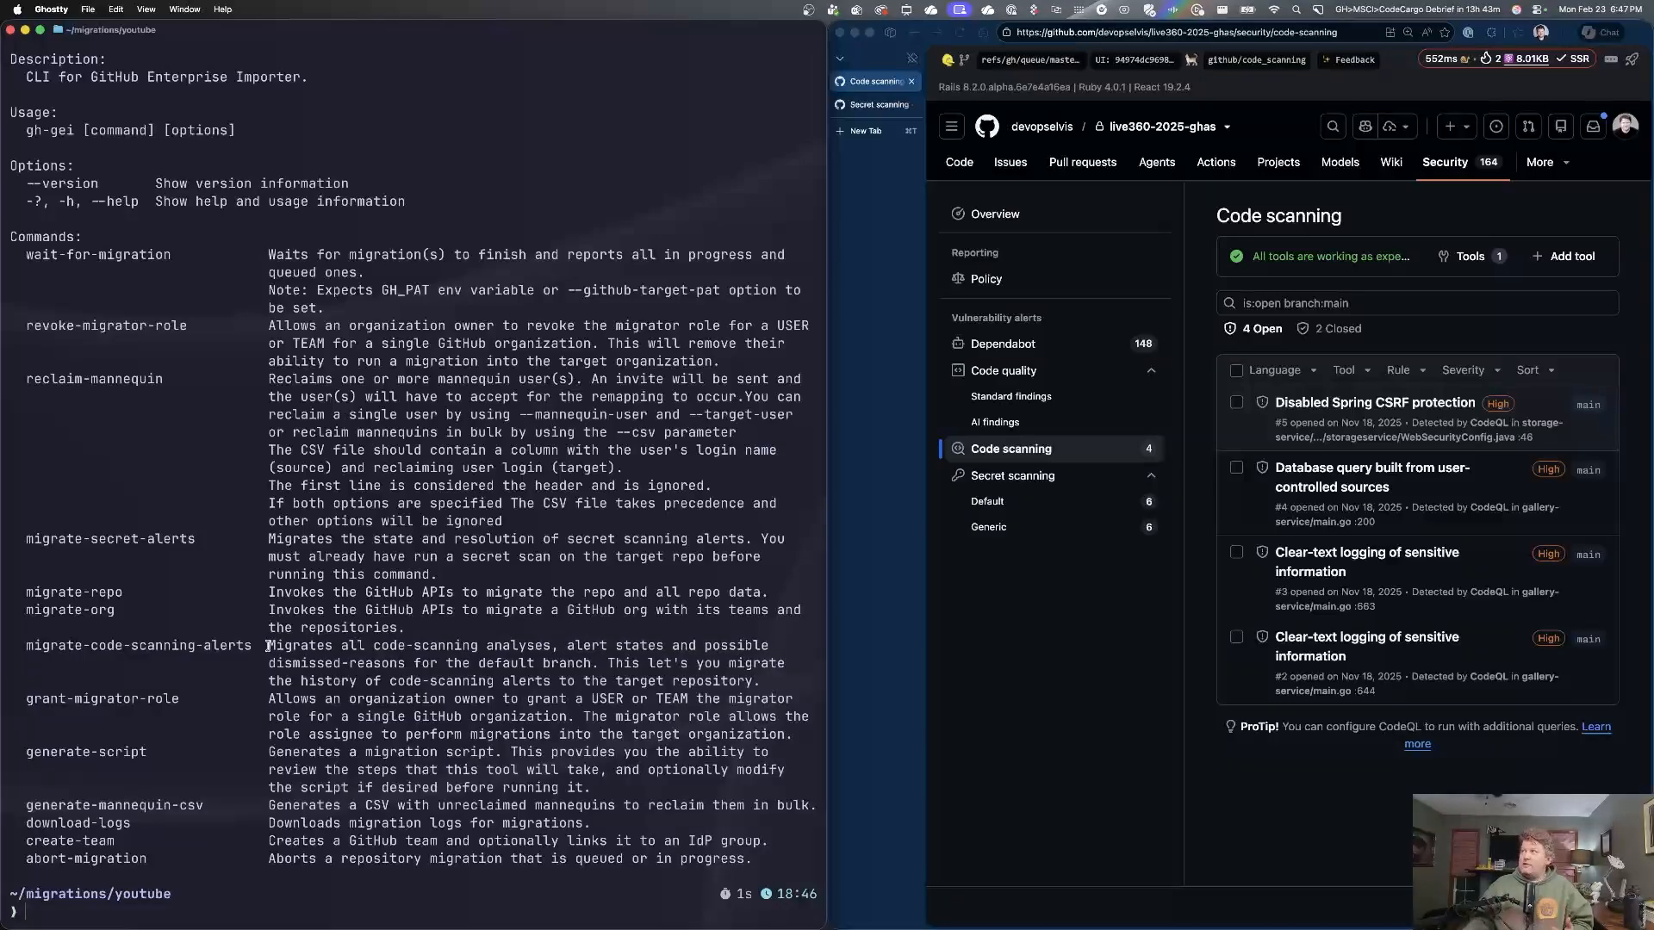
Open the Advanced Security settings of the target repository live360-2025-ghas-3 in the browser, continuing as the Fabrikam account at single sign-on.
left_click(875, 105)
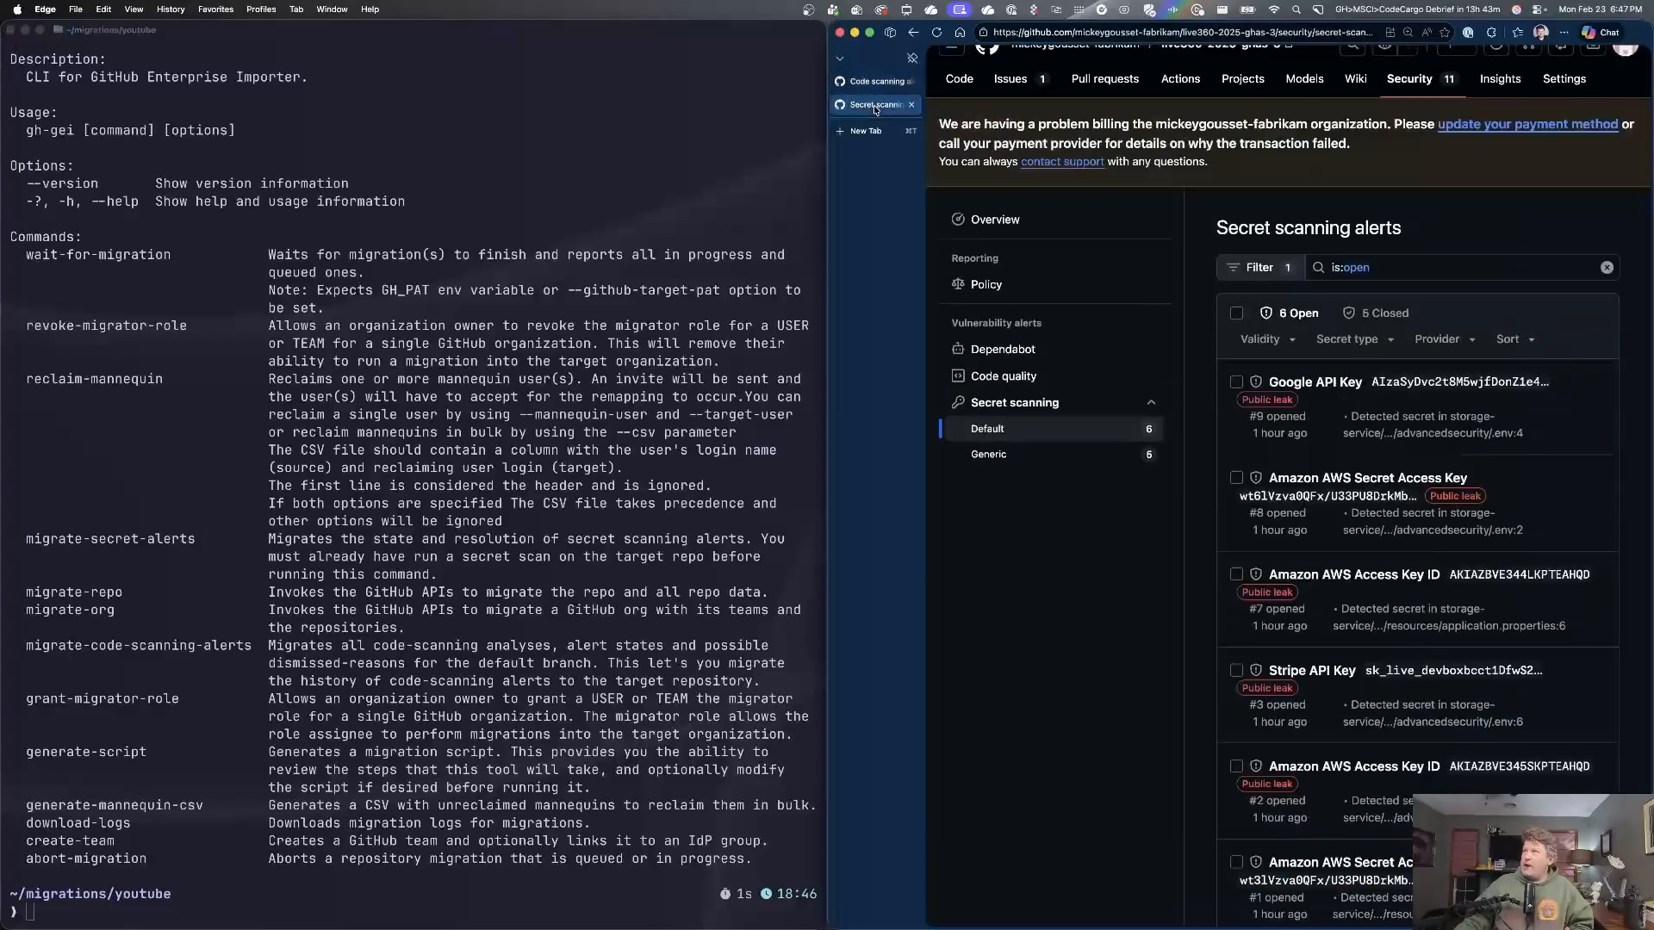
scroll(1497, 214, "up", 2)
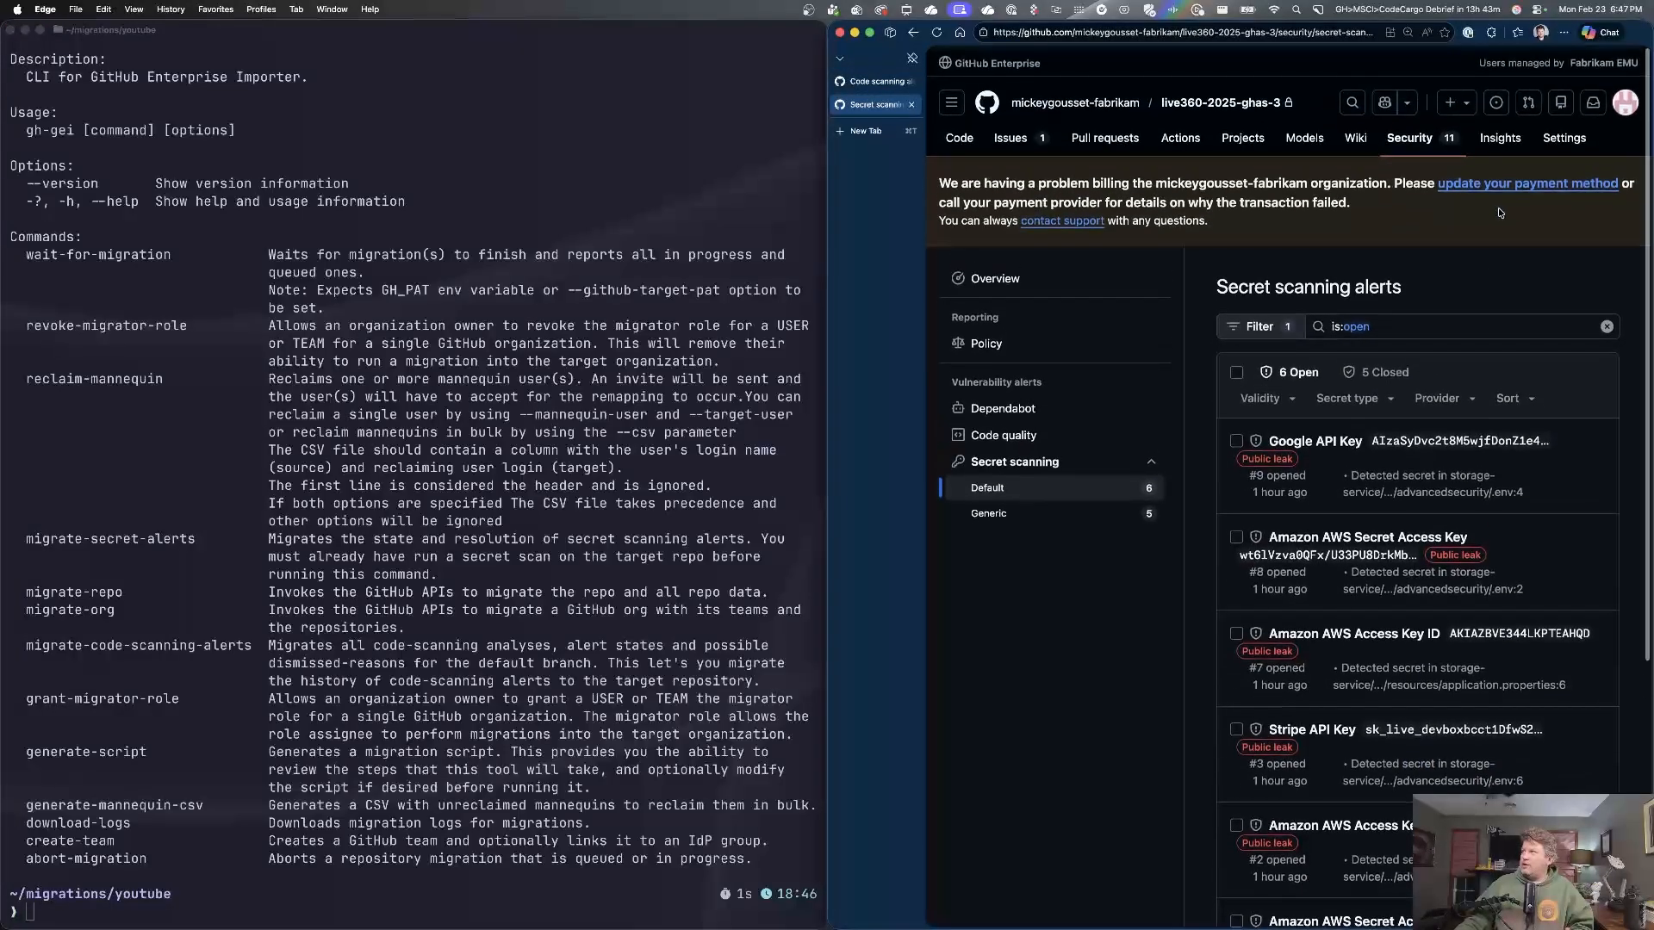
left_click(1566, 149)
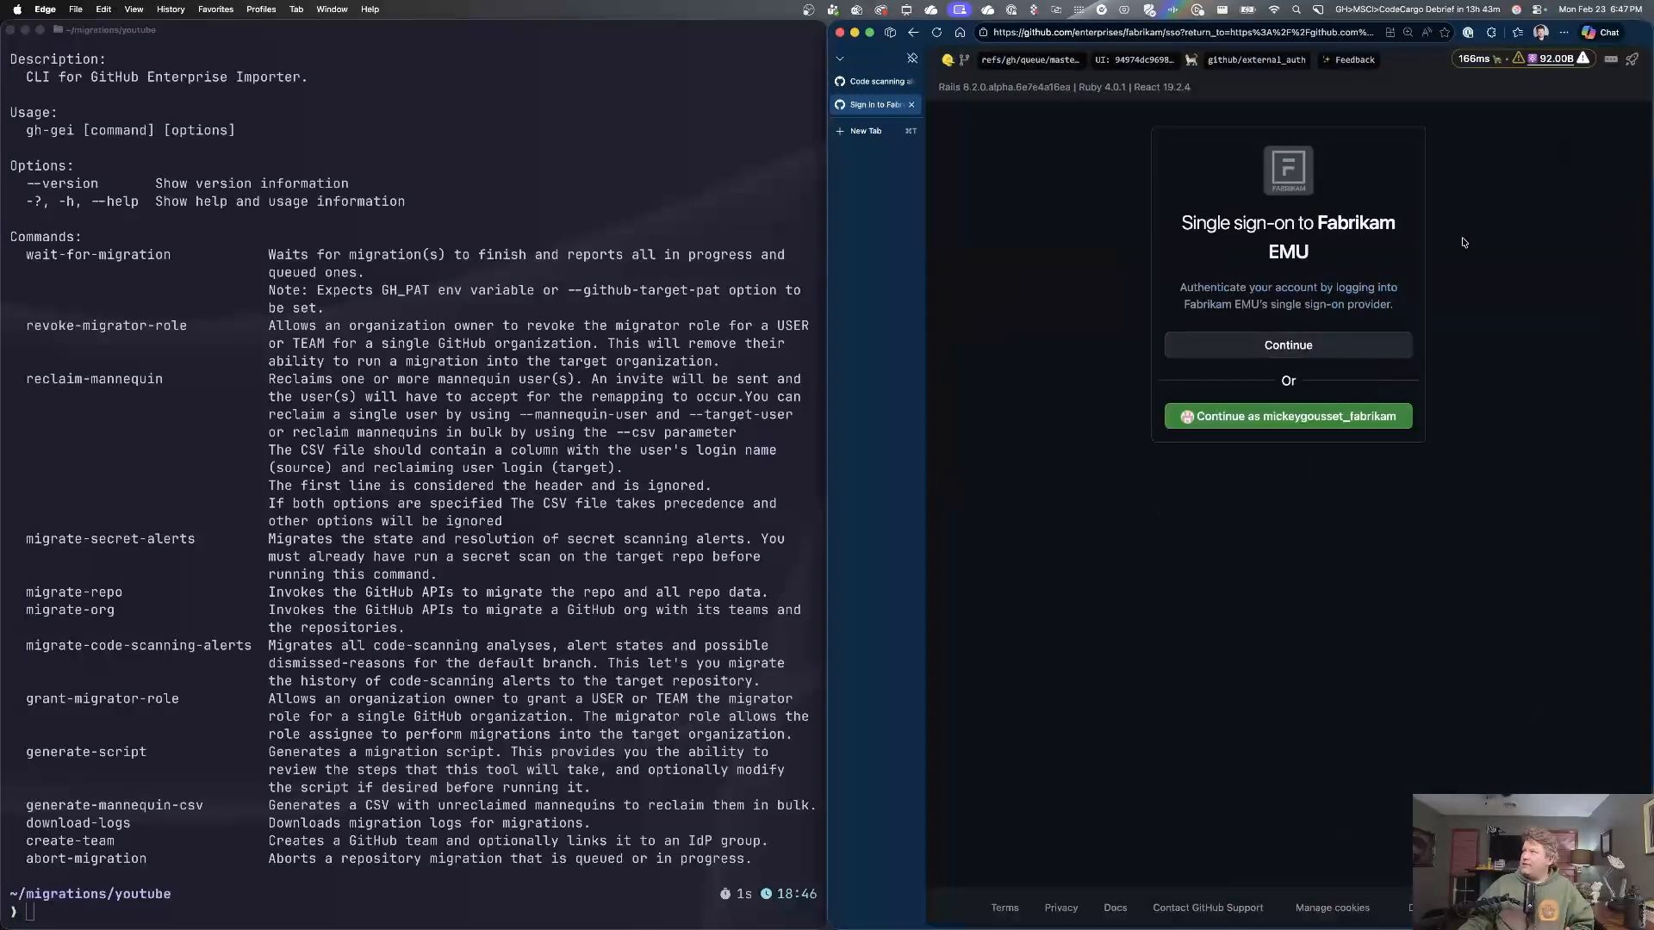
left_click(1302, 424)
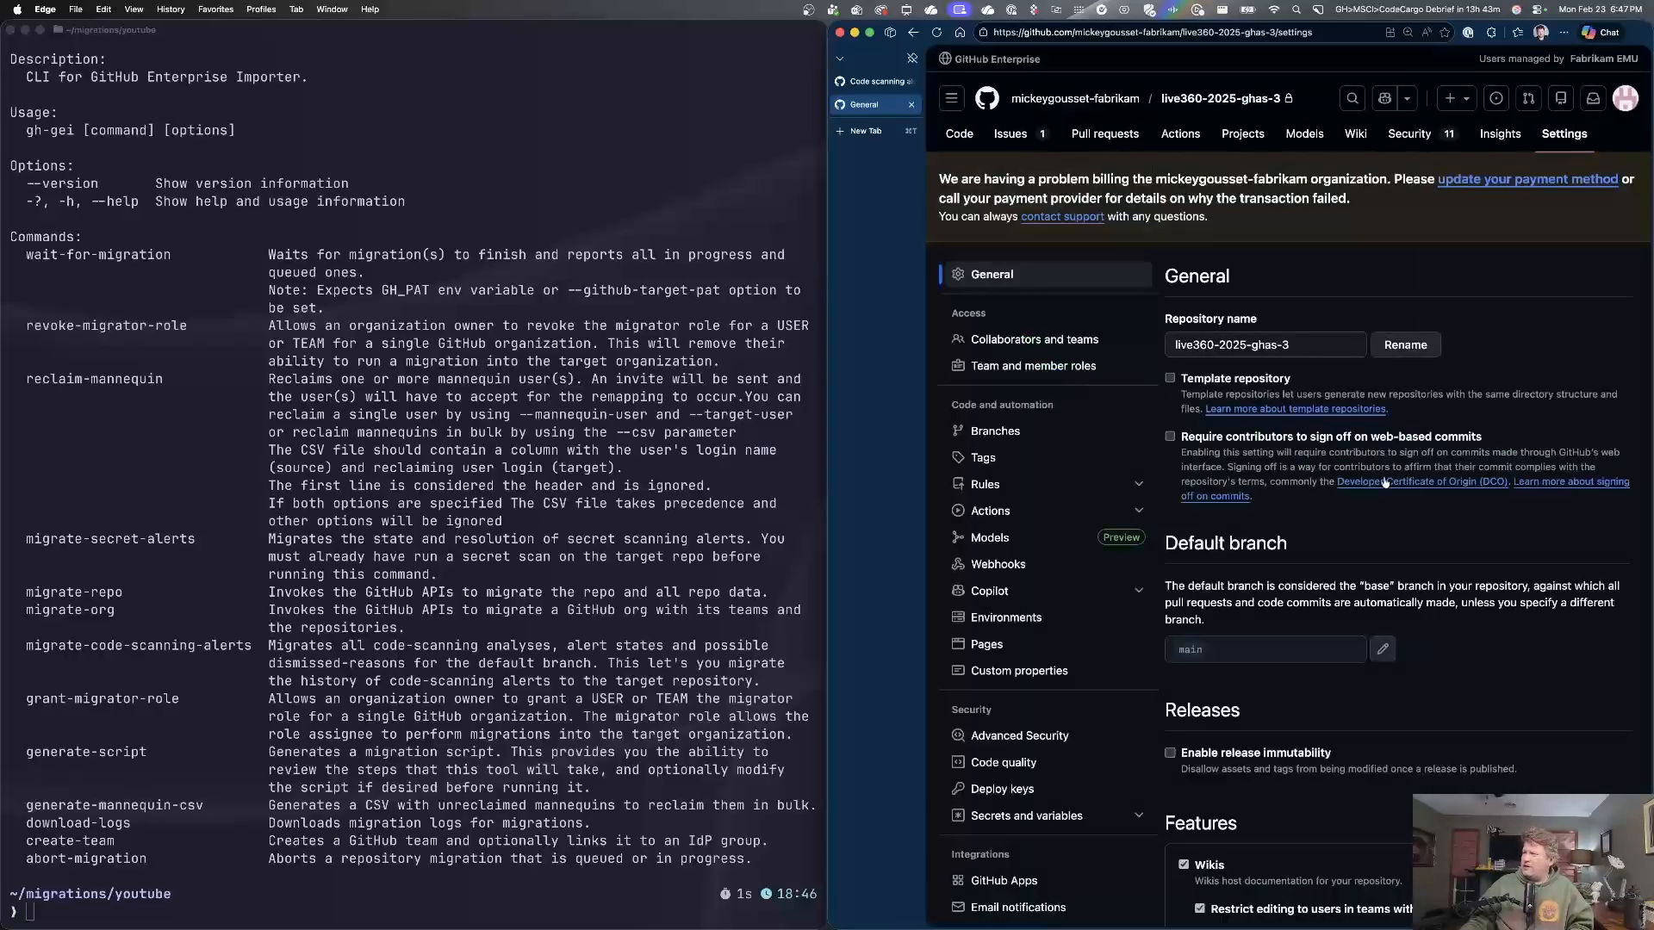
scroll(1325, 492, "down", 3)
scroll(1325, 492, "down", 1)
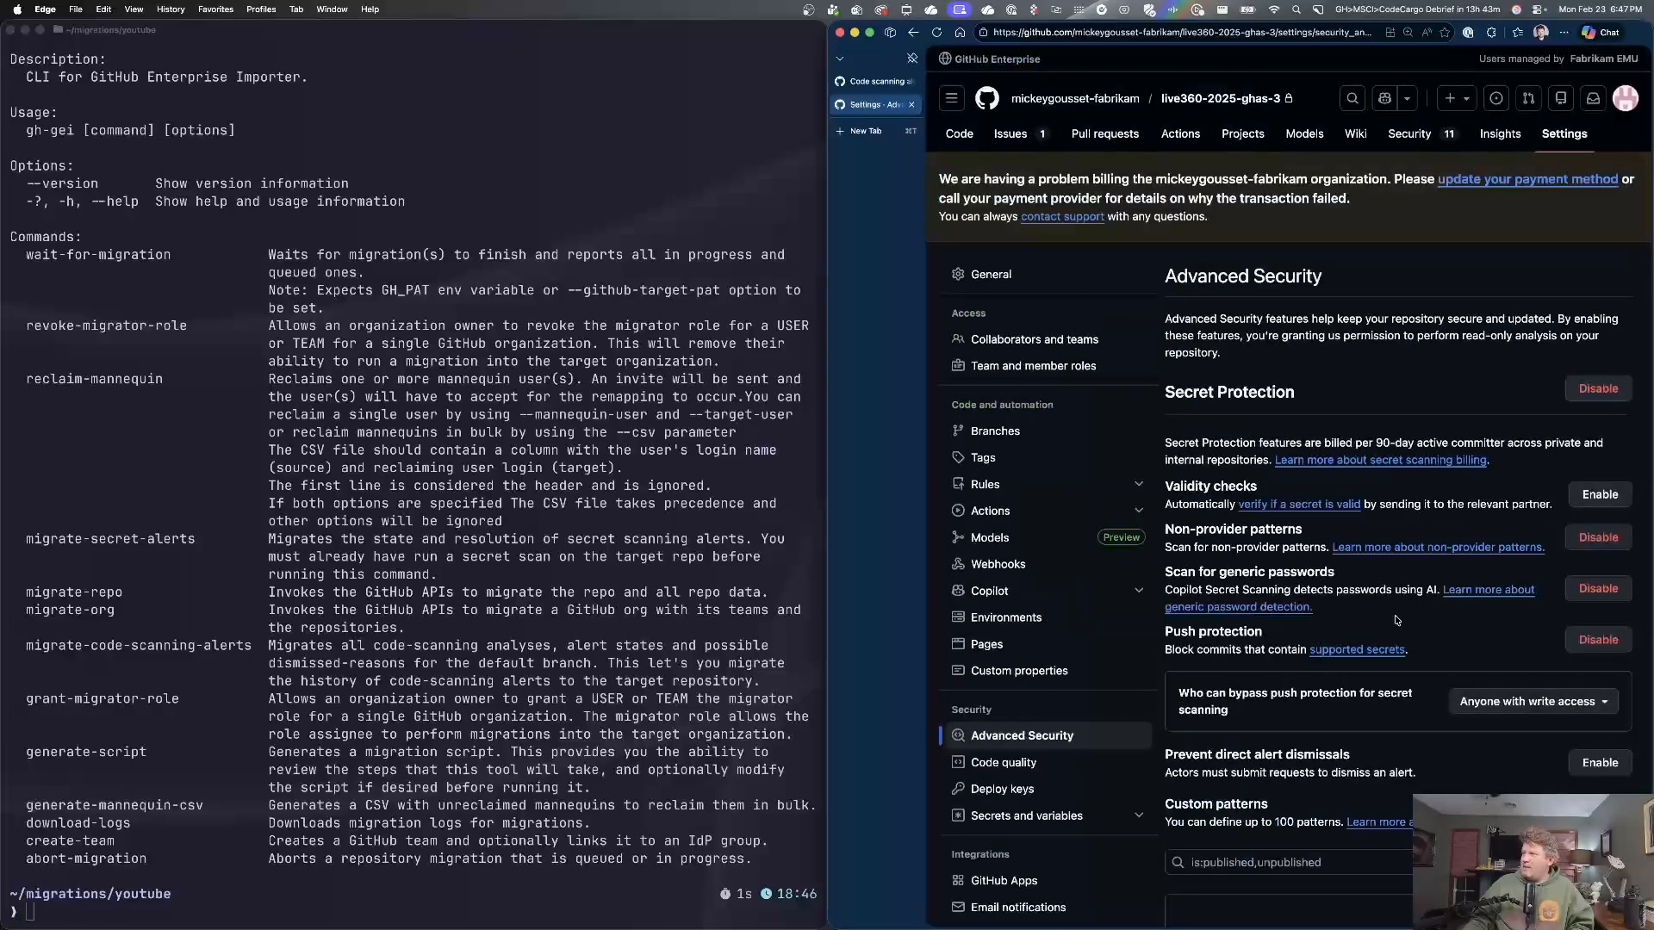
Enable Code Security for live360-2025-ghas-3 and bring its CodeQL analysis options into view.
scroll(1439, 627, "down", 4)
scroll(1437, 628, "down", 5)
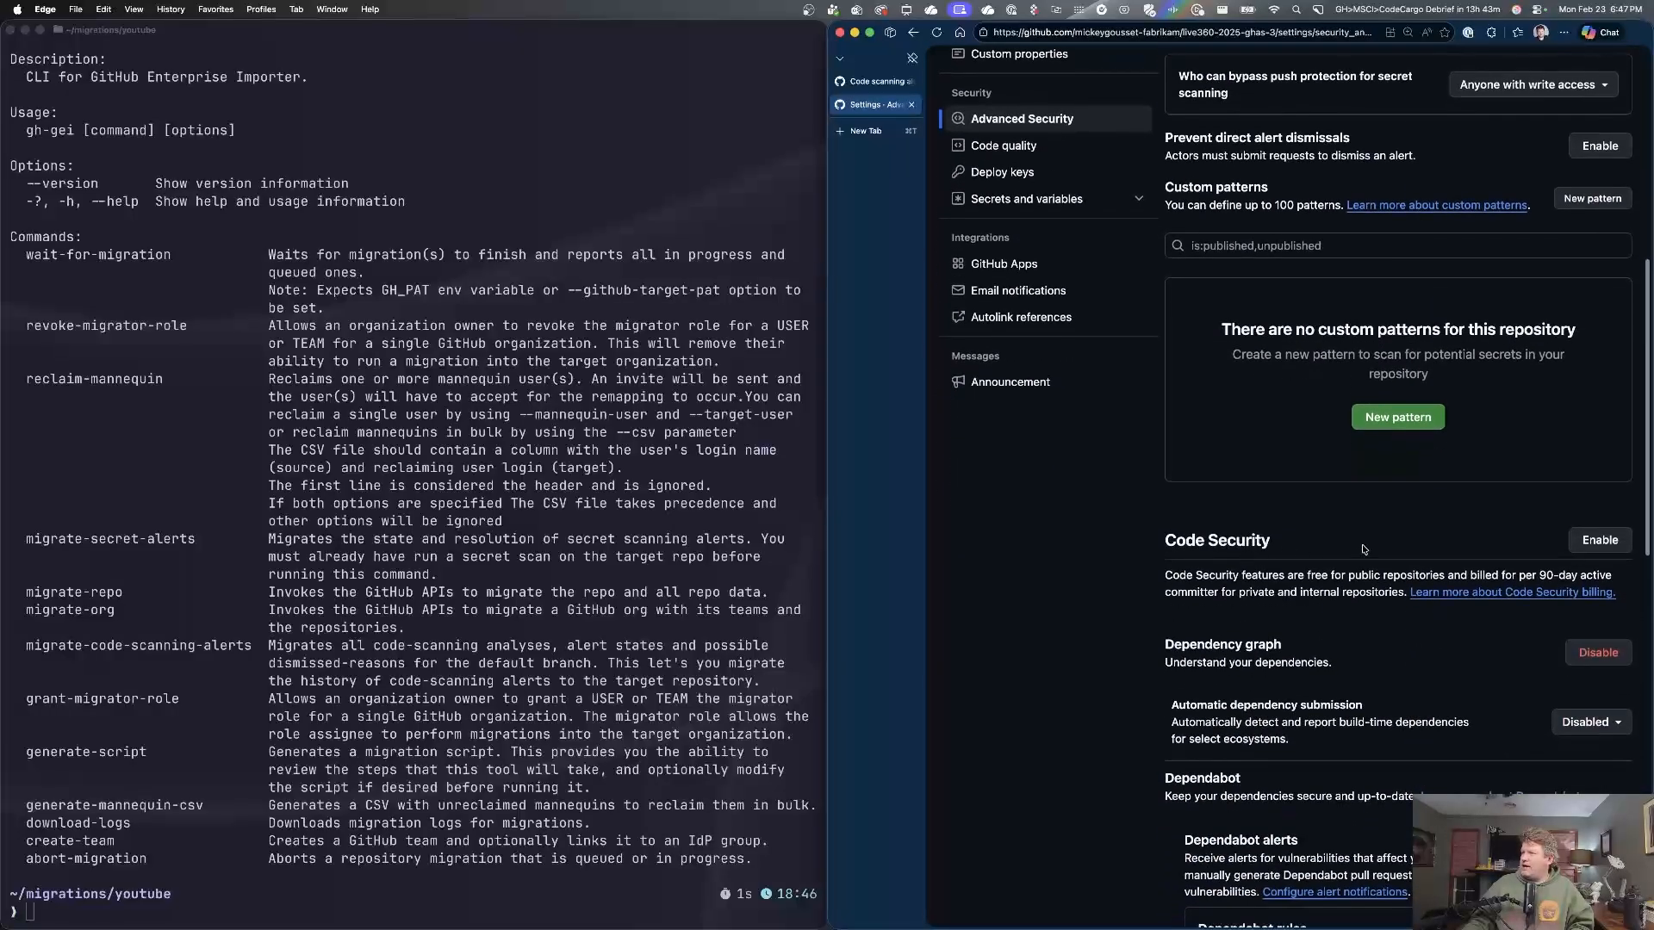
left_click(1599, 540)
left_click(1409, 578)
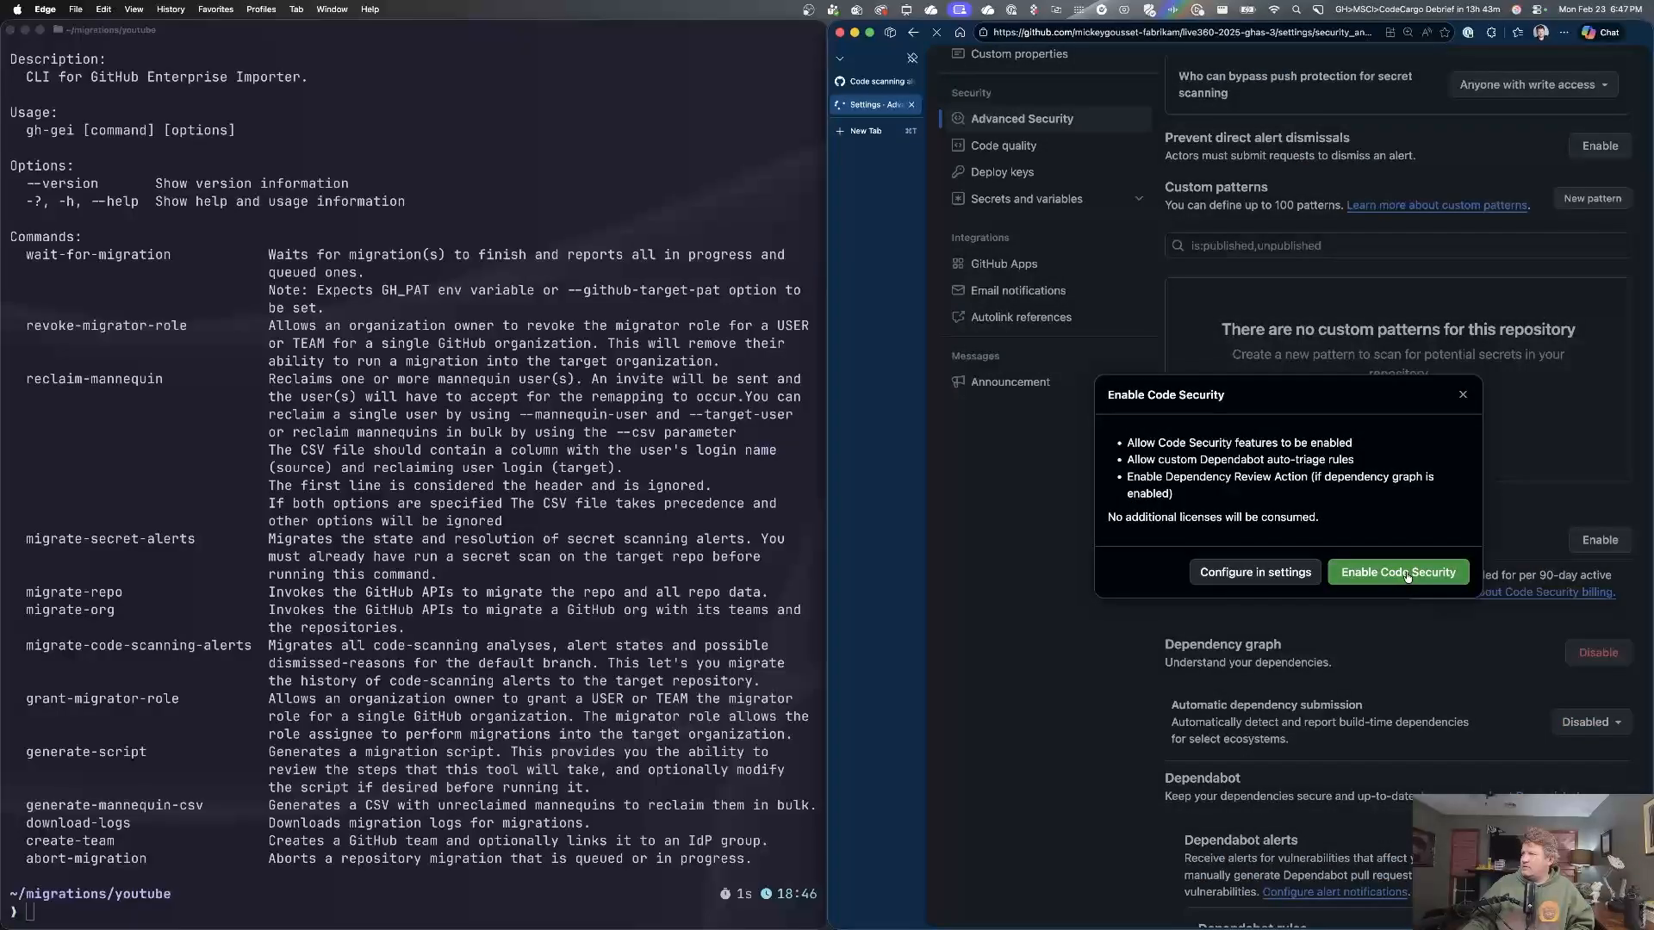
scroll(1379, 583, "down", 6)
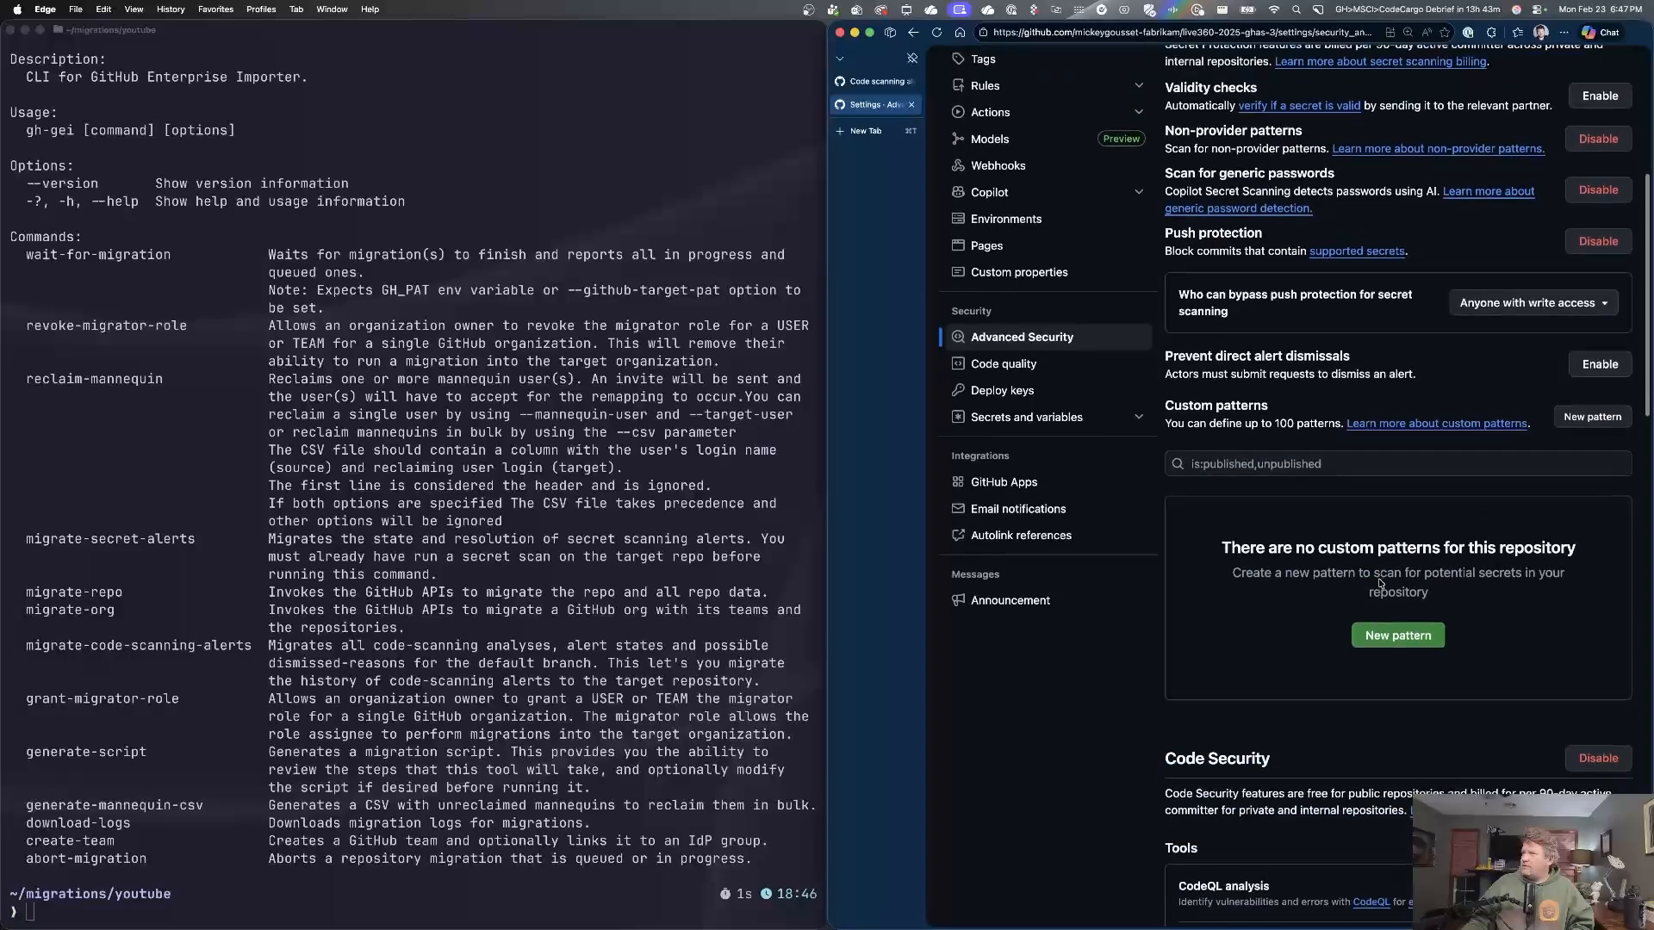
scroll(1379, 583, "down", 5)
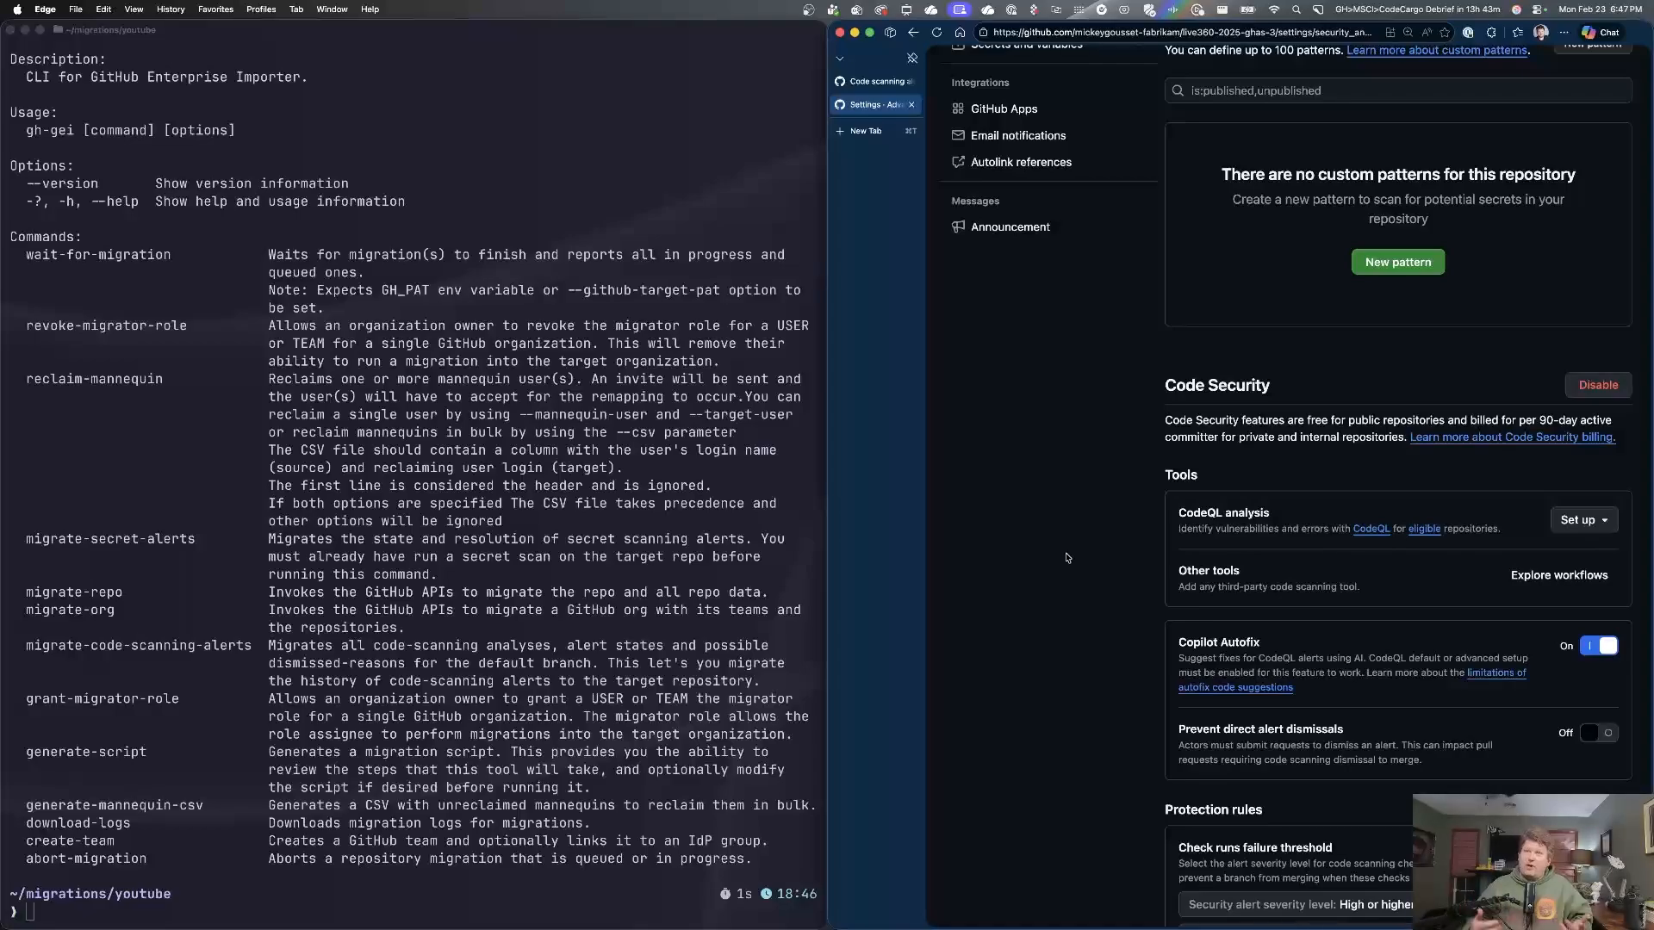
Highlight the migrate-code-scanning-alerts command in the terminal's help output and review its description.
left_click(47, 636)
left_click_drag(27, 647, 247, 647)
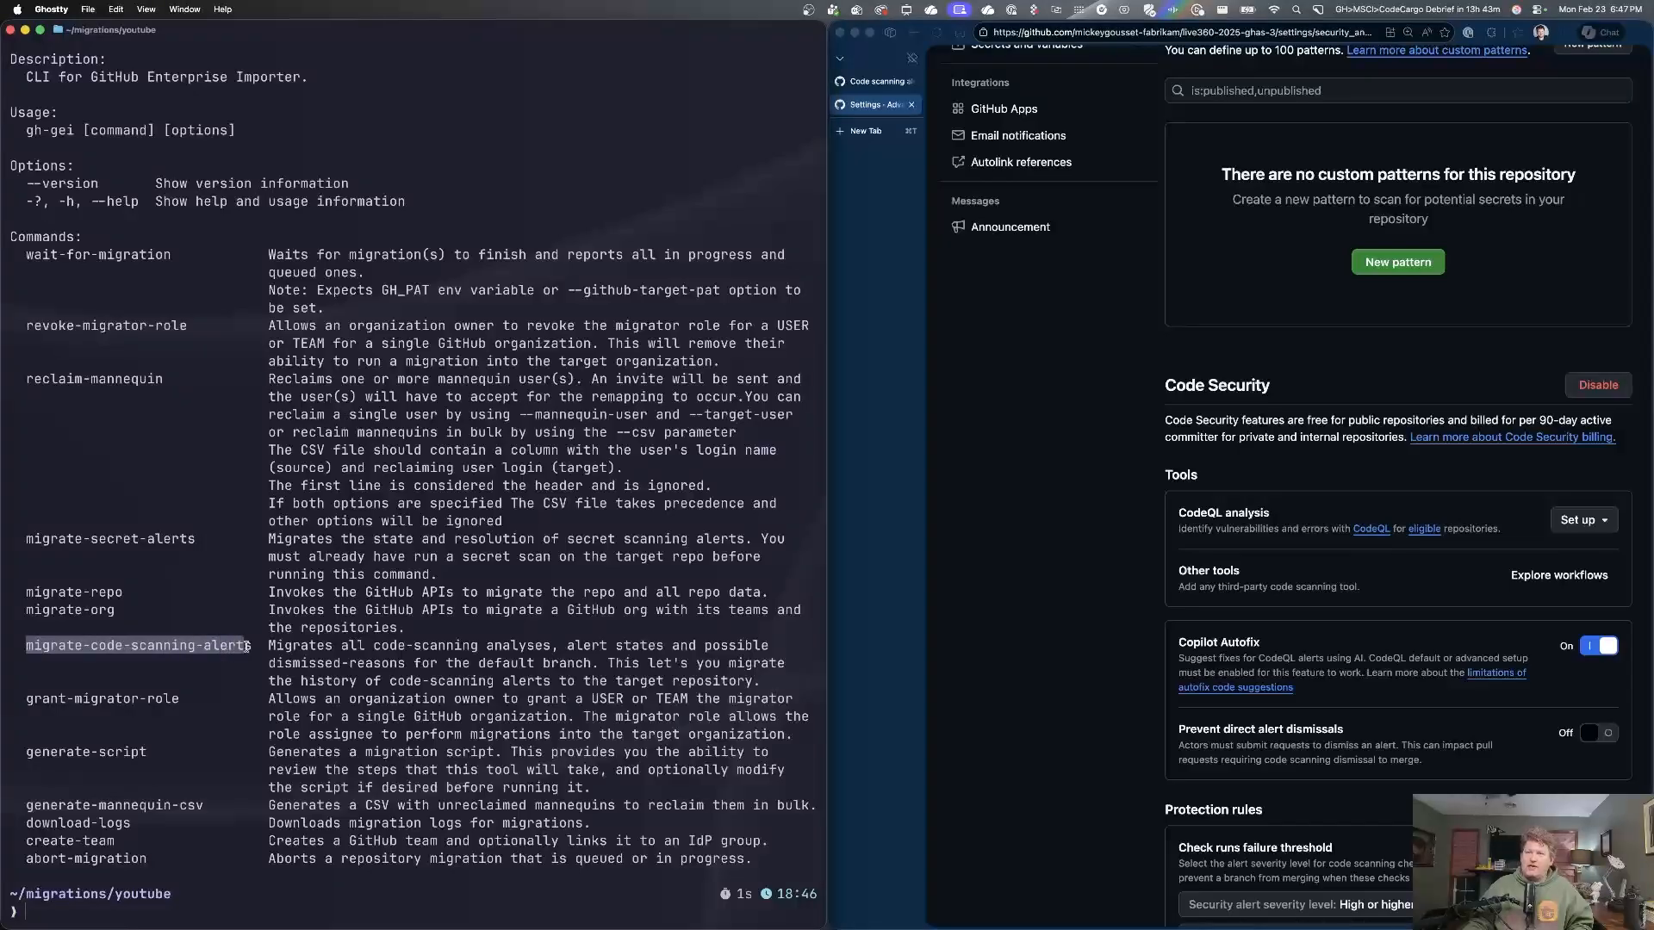
left_click(276, 647)
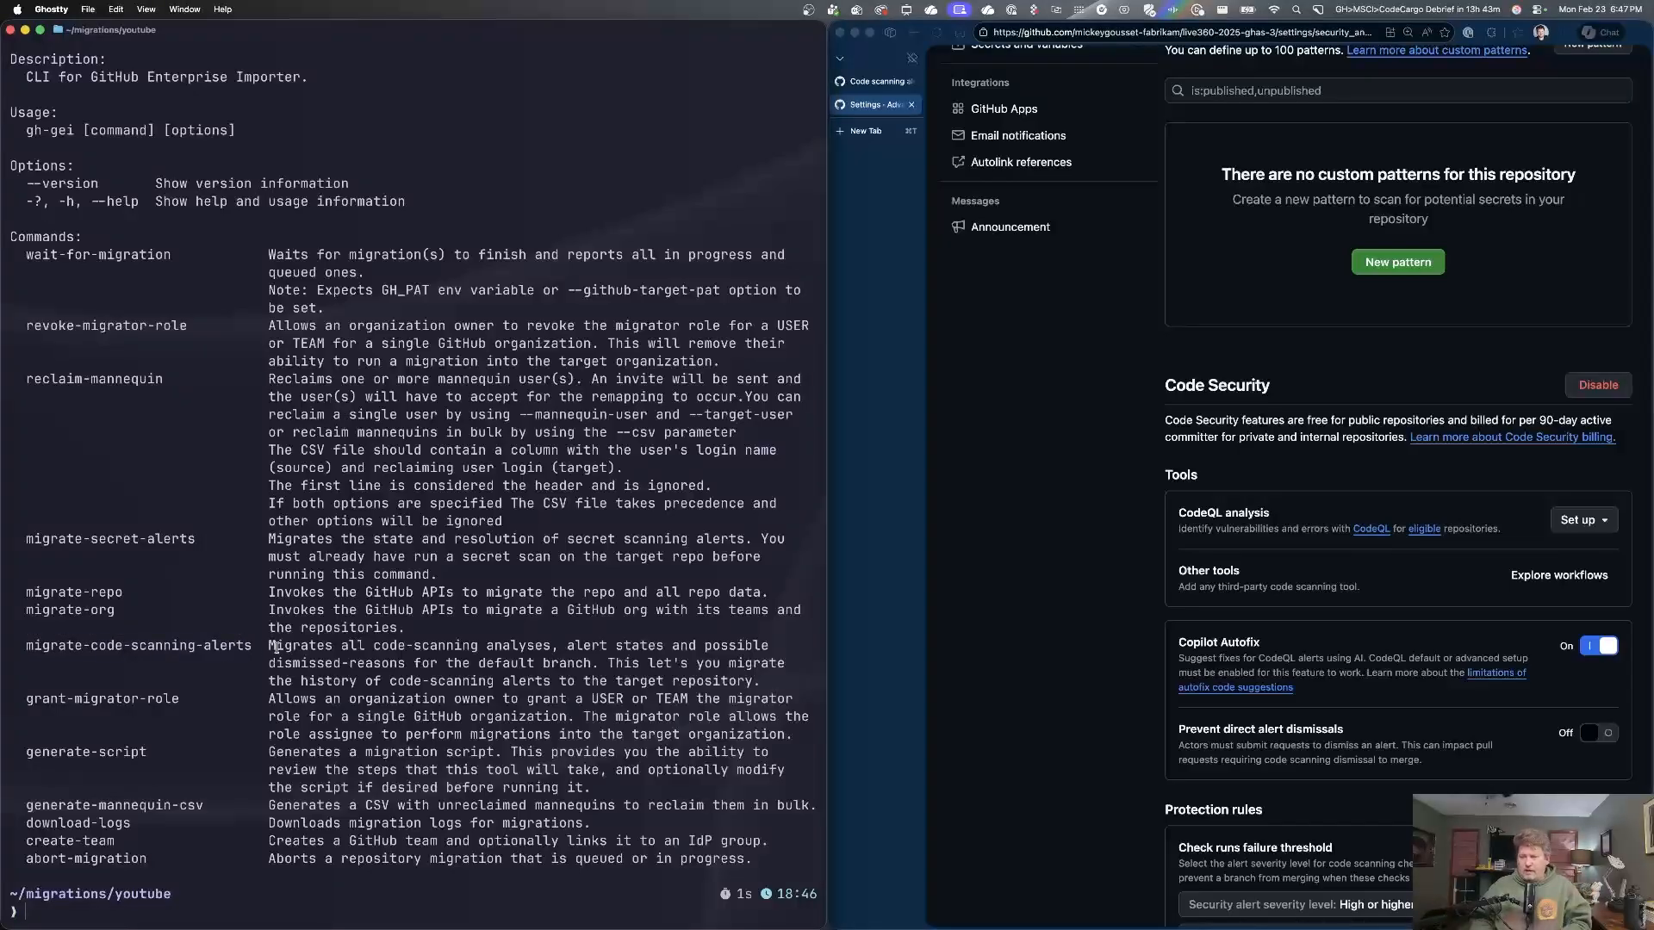
Recall and run gh gei migrate-code-scanning-alerts from devopselvis/live360-2025-ghas to live360-2025-ghas-3 in the Fabrikam organization.
type("clear")
key("Up")
key("Up")
key("Up")
key("Up")
key("Up")
key("Up")
key("Up")
key("Up")
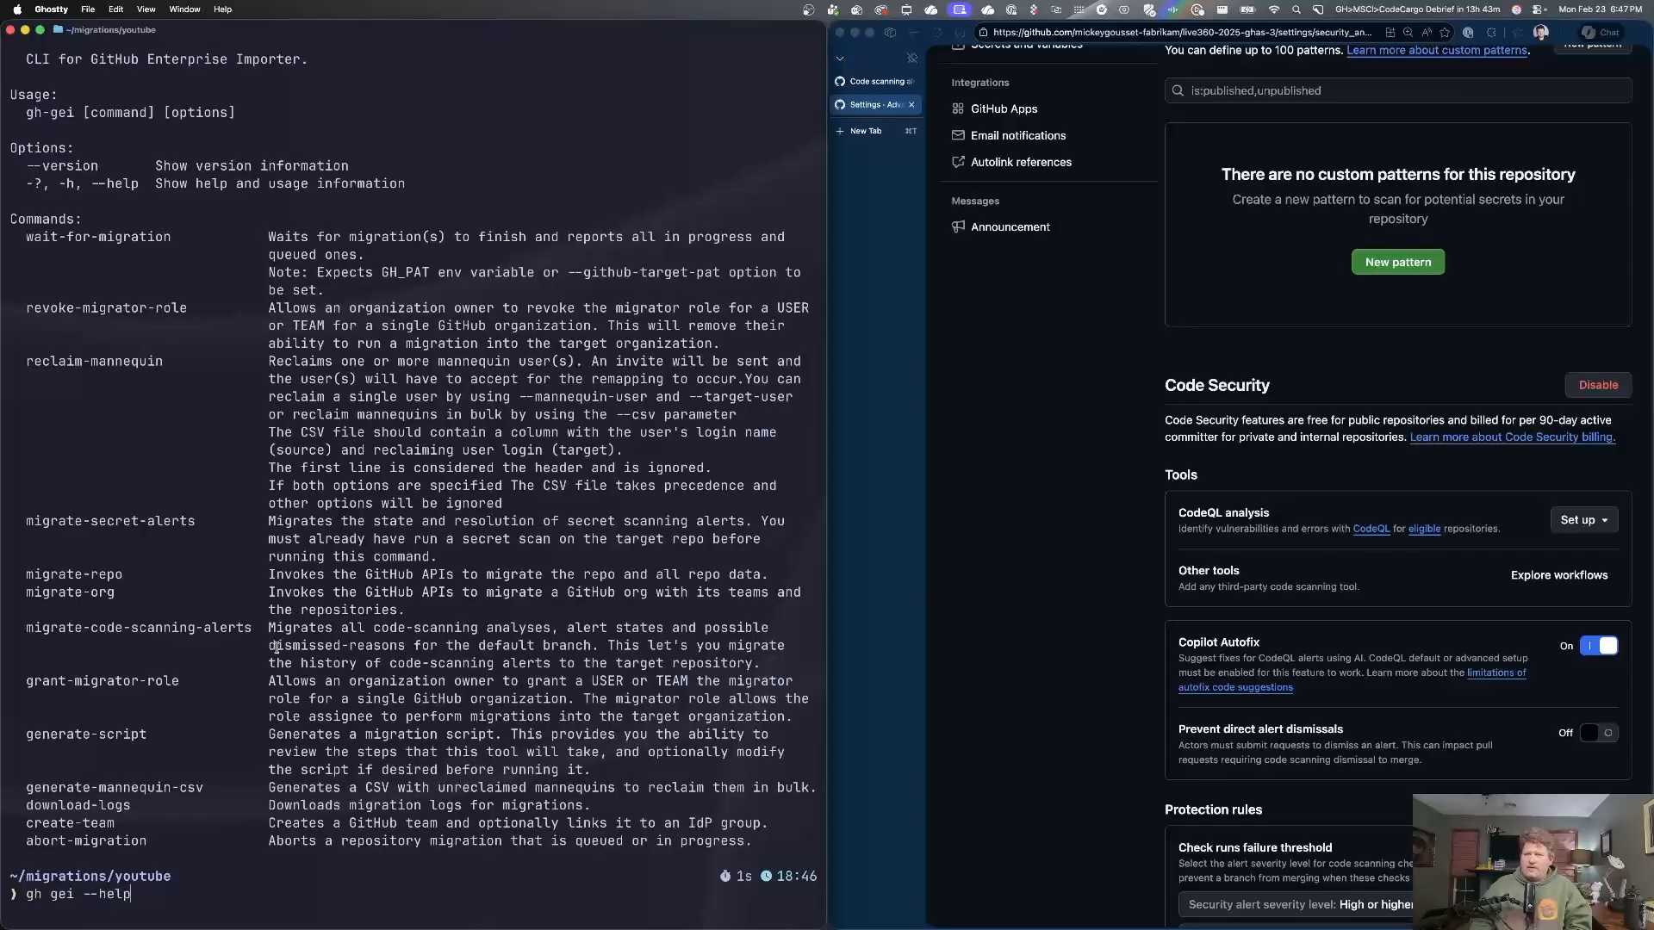
key("Up")
key("Up")
key("Up")
key("Up")
key("Up")
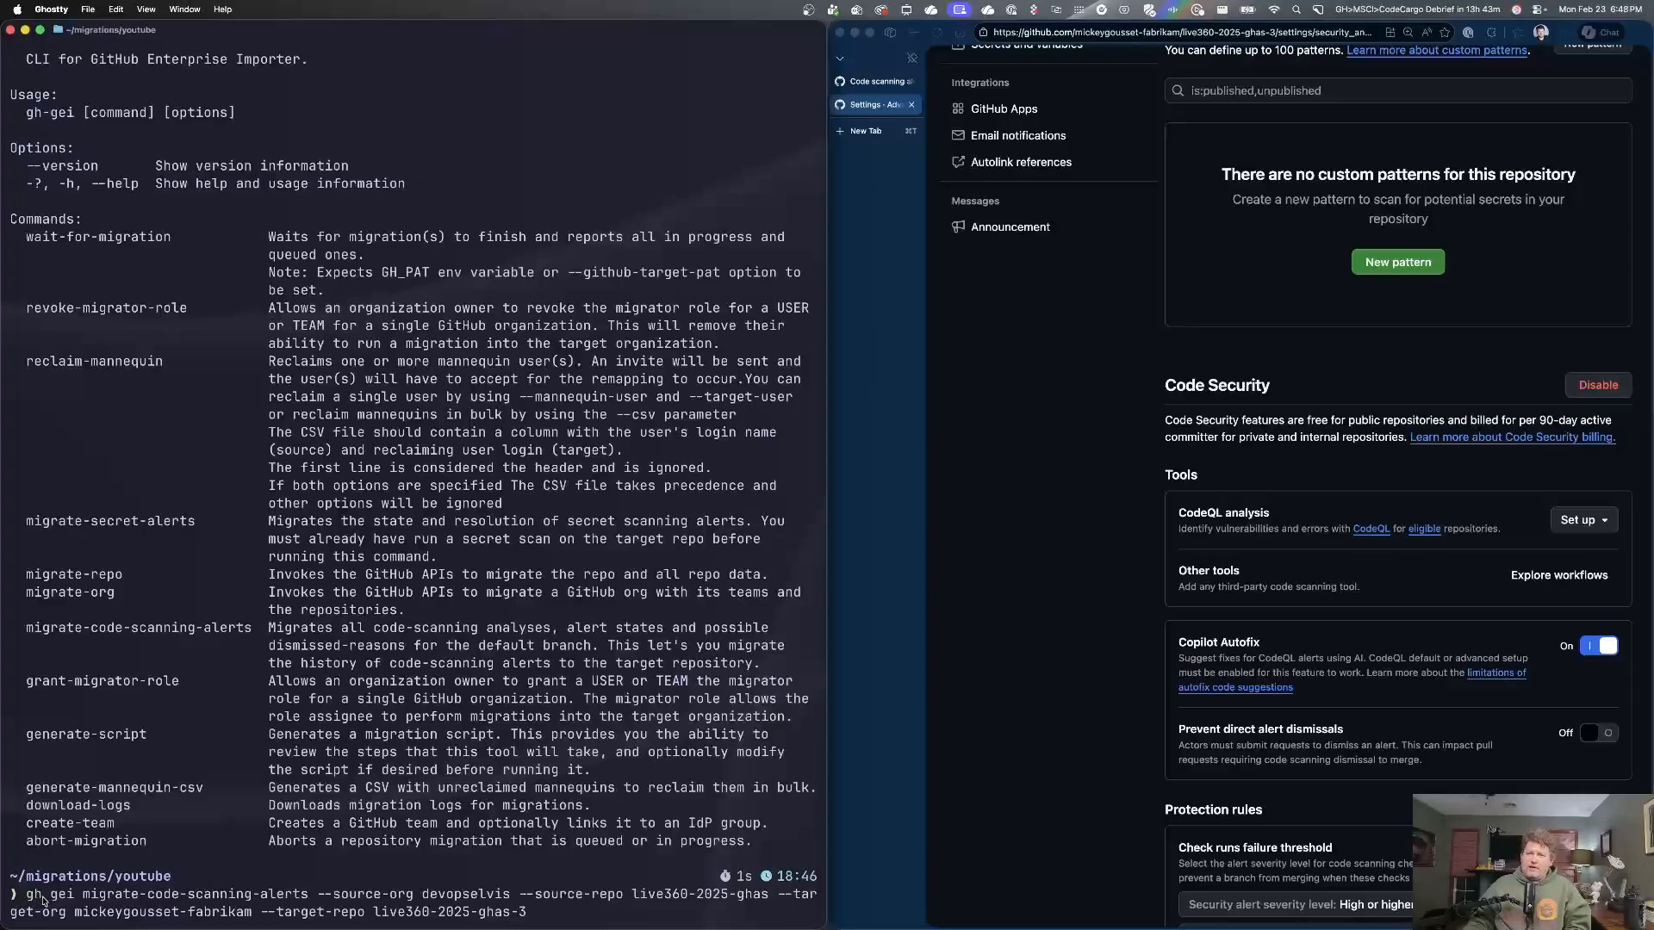
left_click_drag(84, 901, 349, 898)
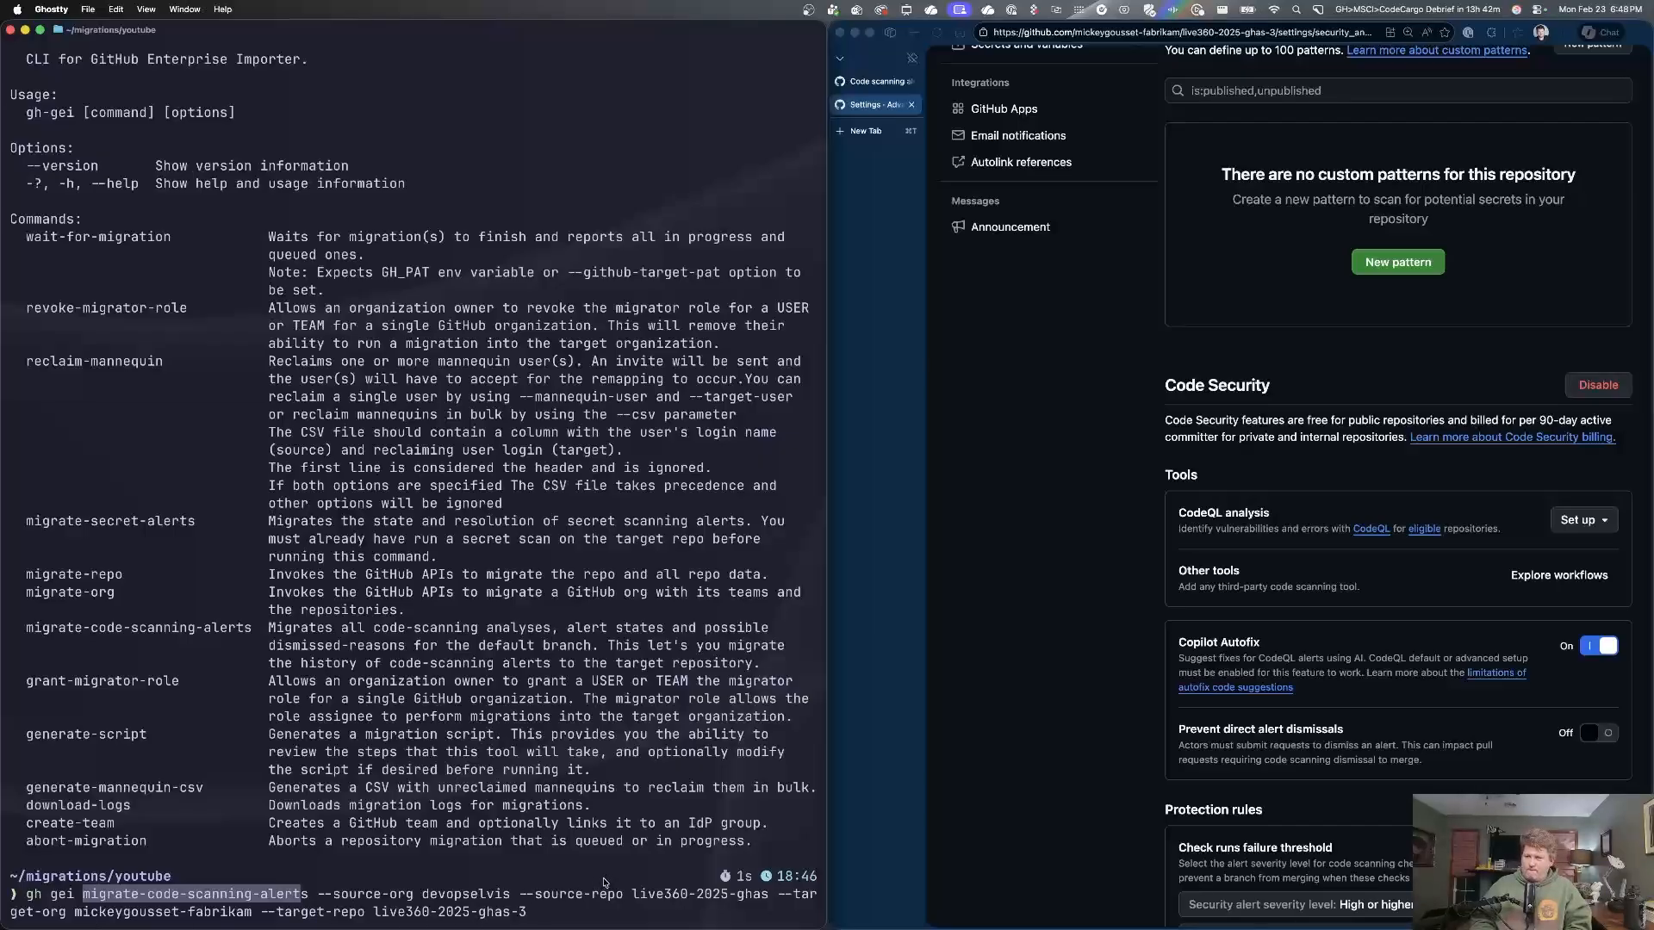
key("Return")
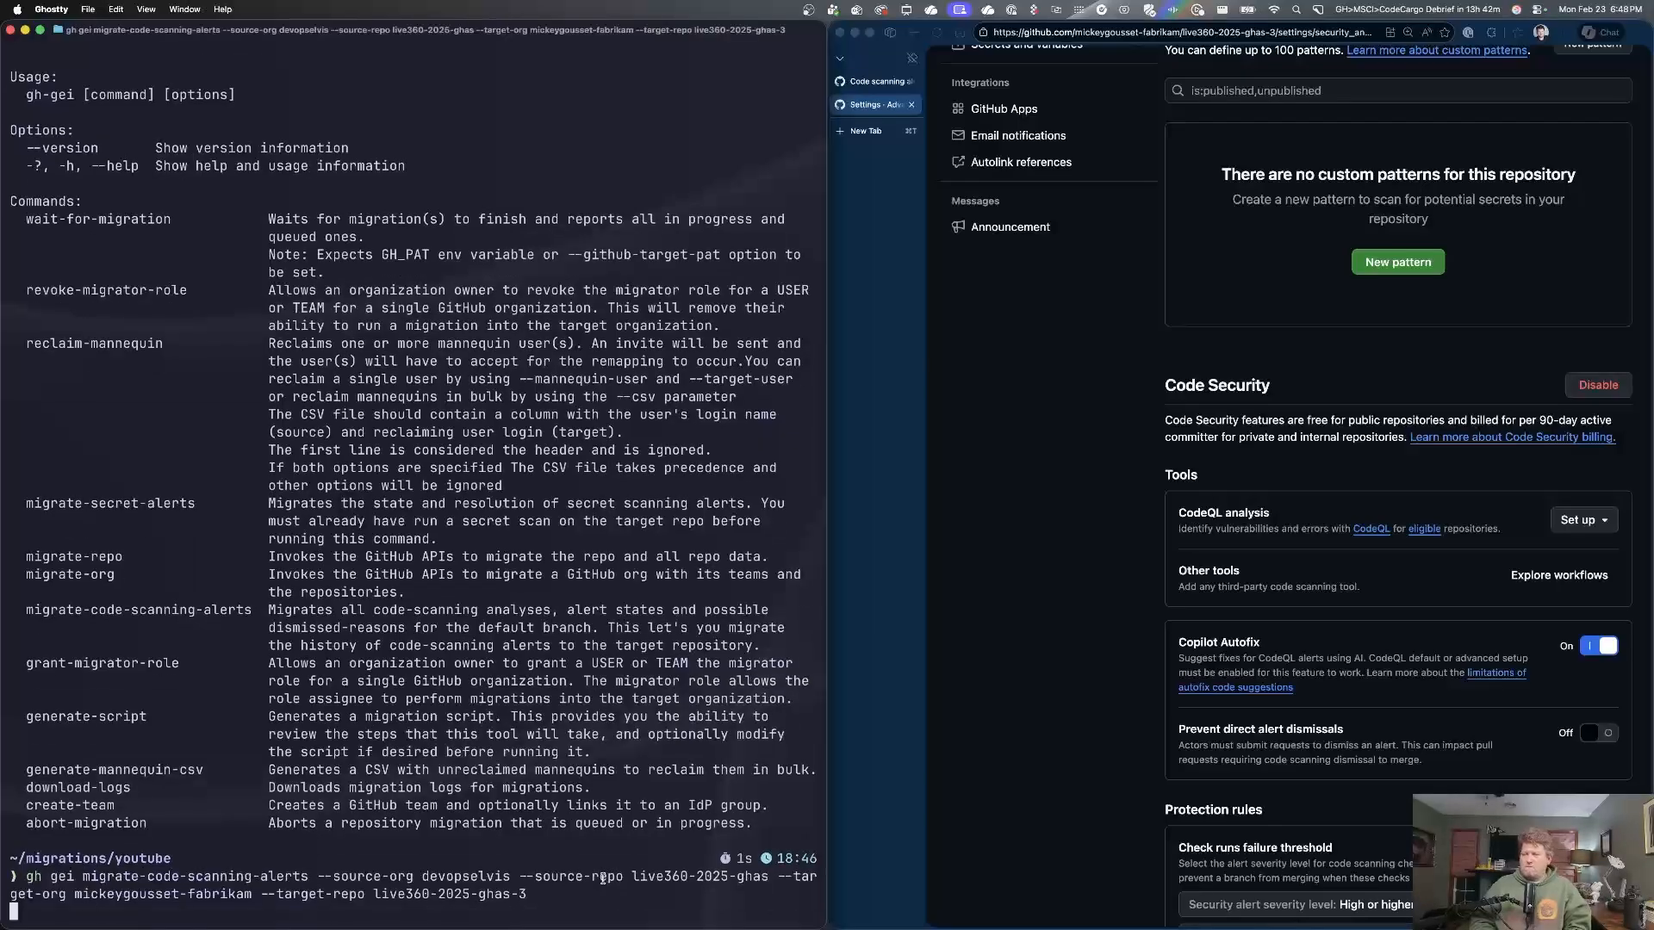